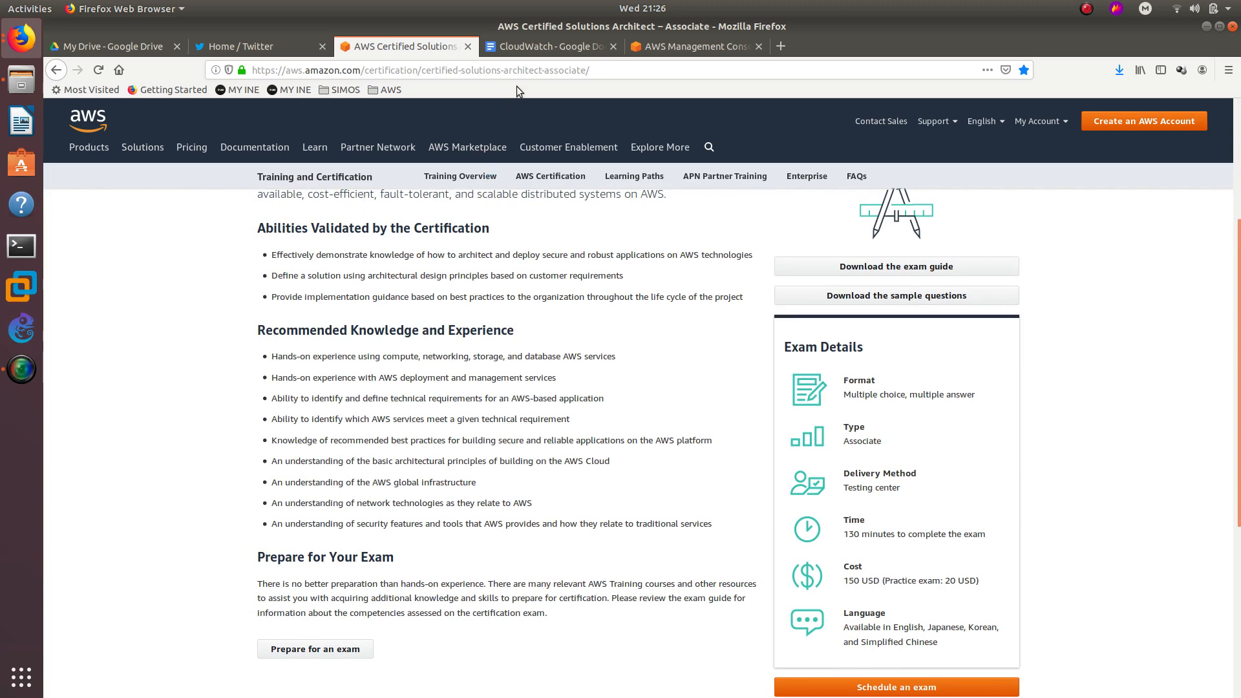
Switch from the certification page to the 'CloudWatch - Google Docs' notes tab.
left_click(529, 52)
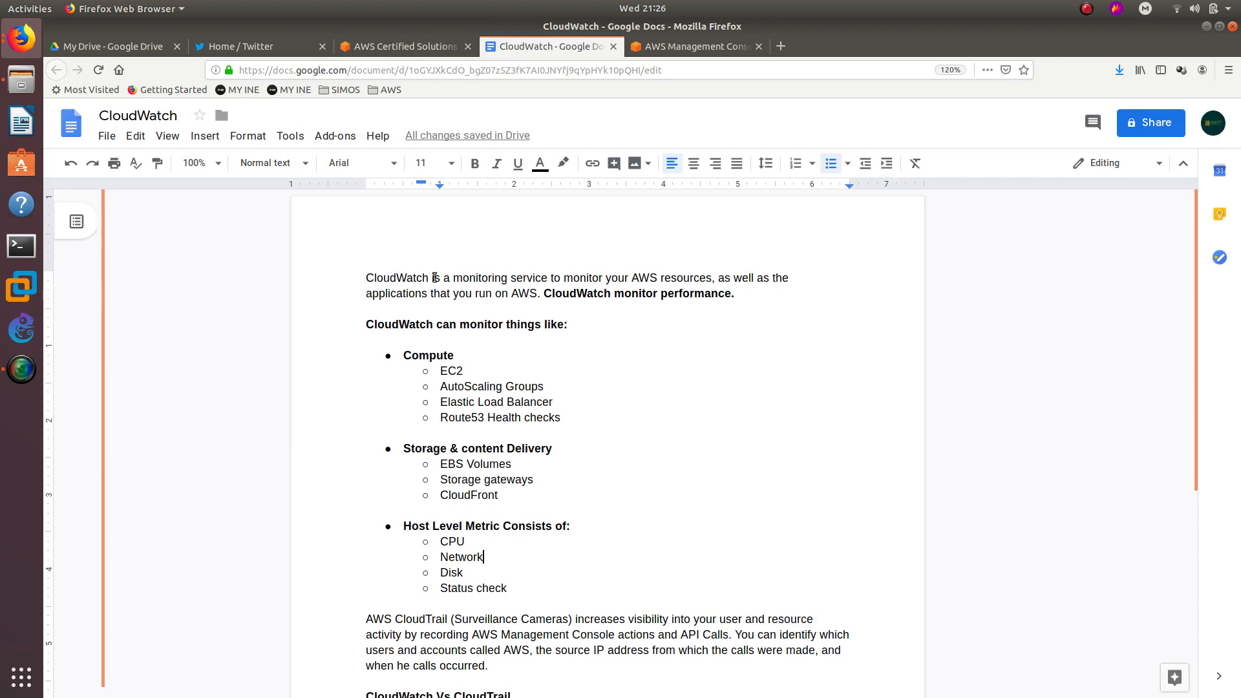
double_click(638, 278)
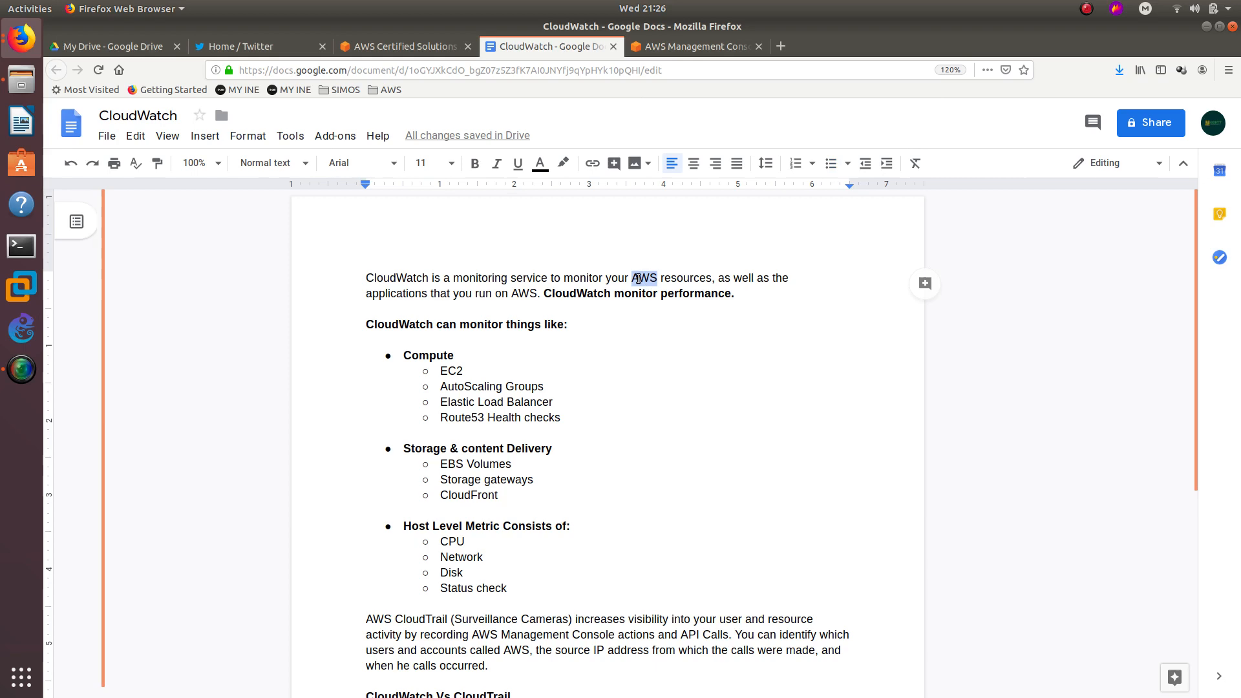
left_click(694, 278)
left_click_drag(476, 293, 537, 294)
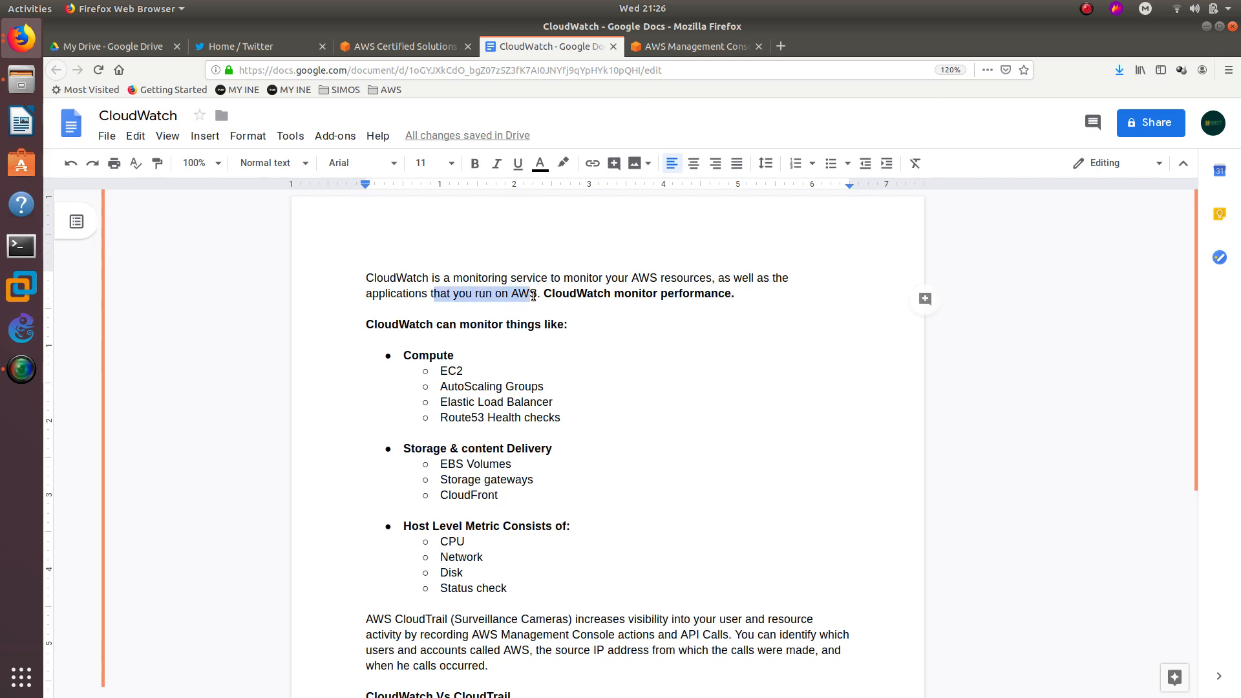
double_click(566, 292)
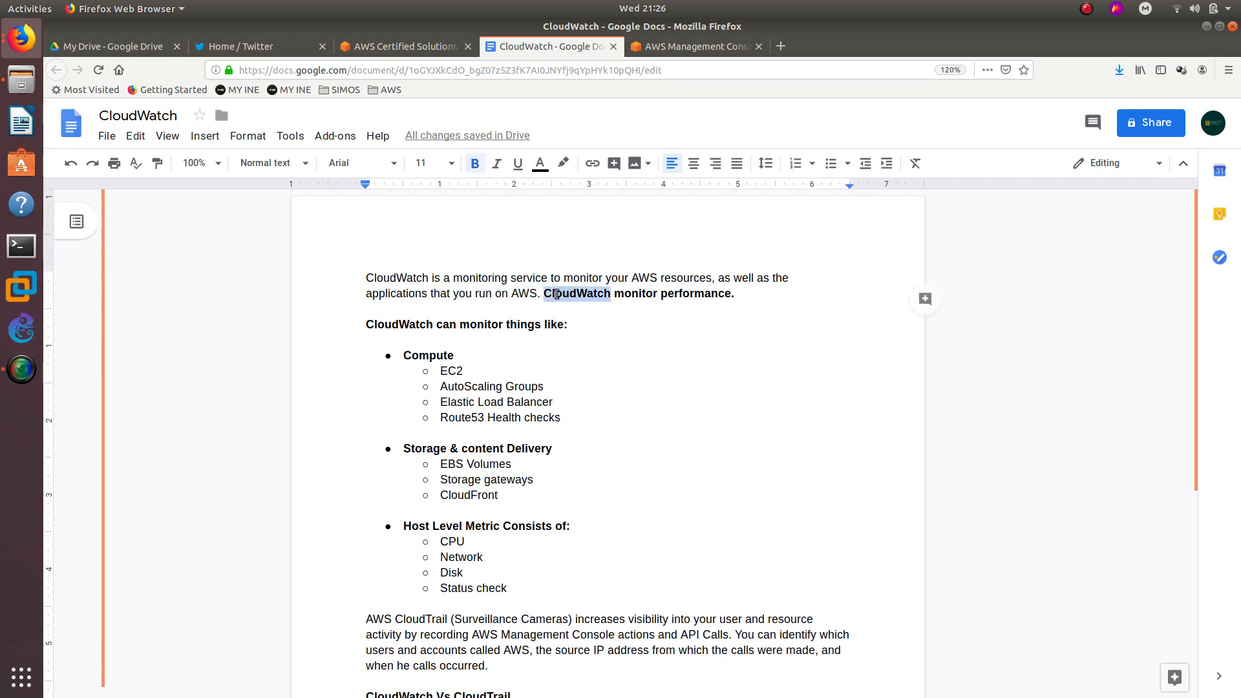
left_click(633, 294)
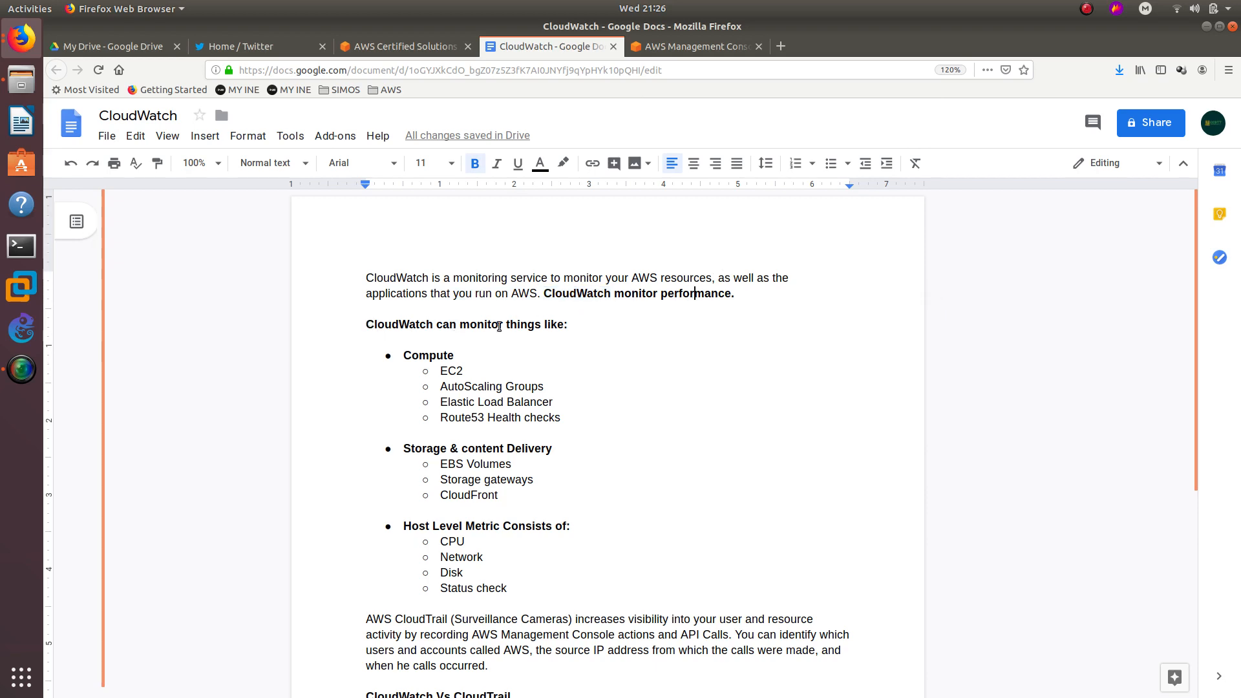
double_click(452, 372)
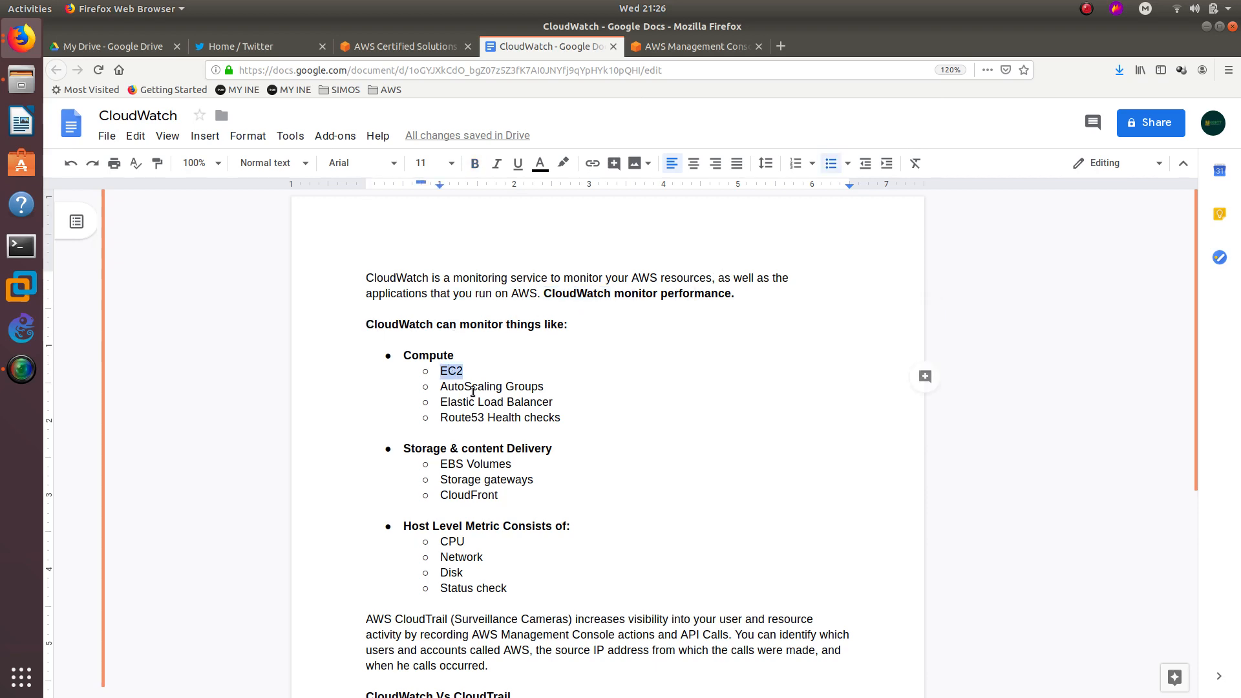
double_click(473, 388)
double_click(470, 402)
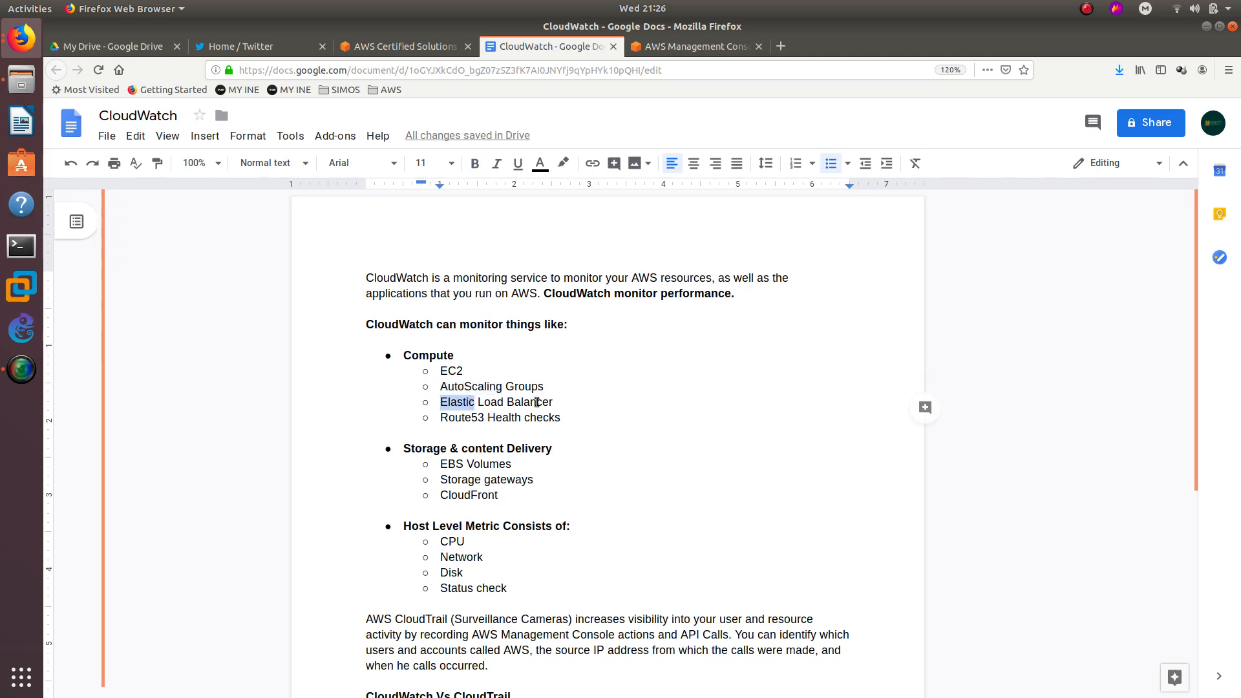
left_click_drag(571, 417, 443, 423)
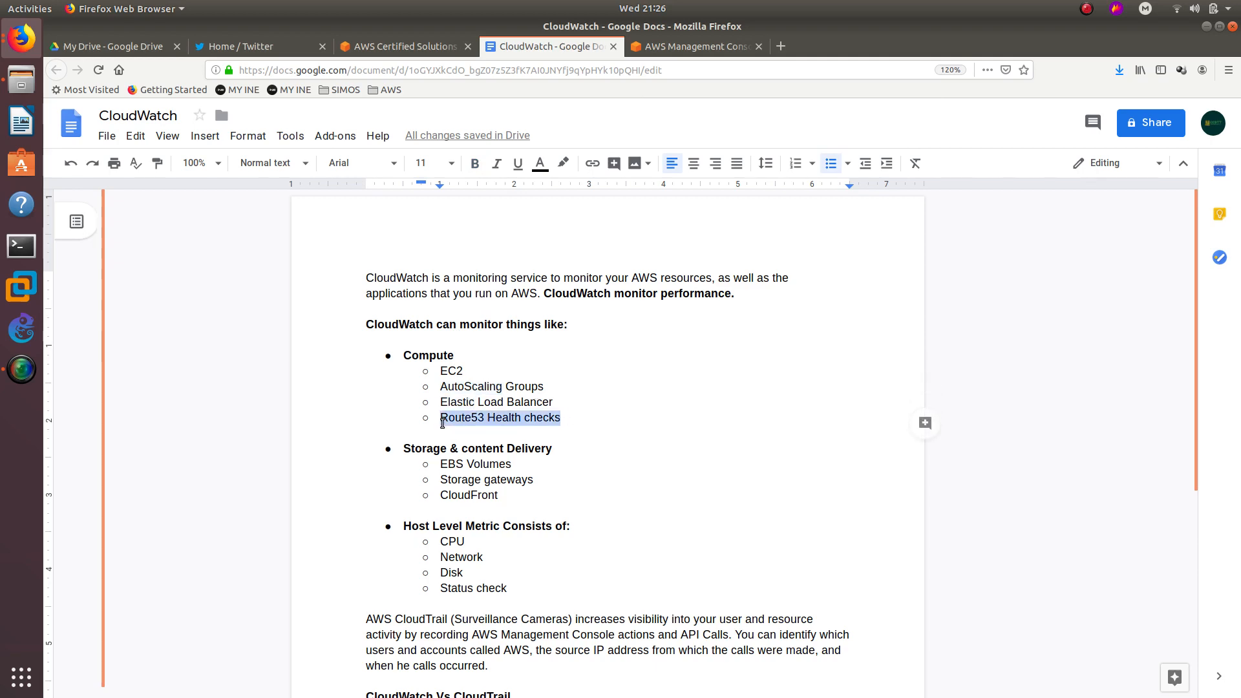
scroll(443, 423, "down", 3)
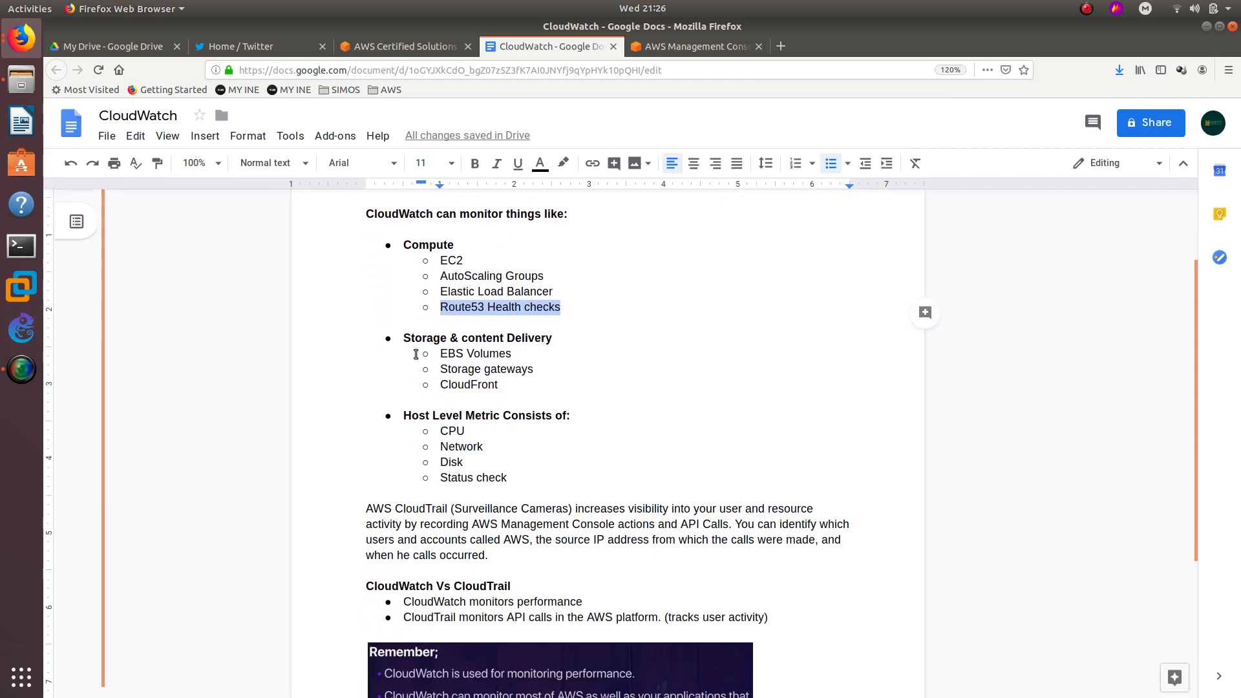
double_click(430, 245)
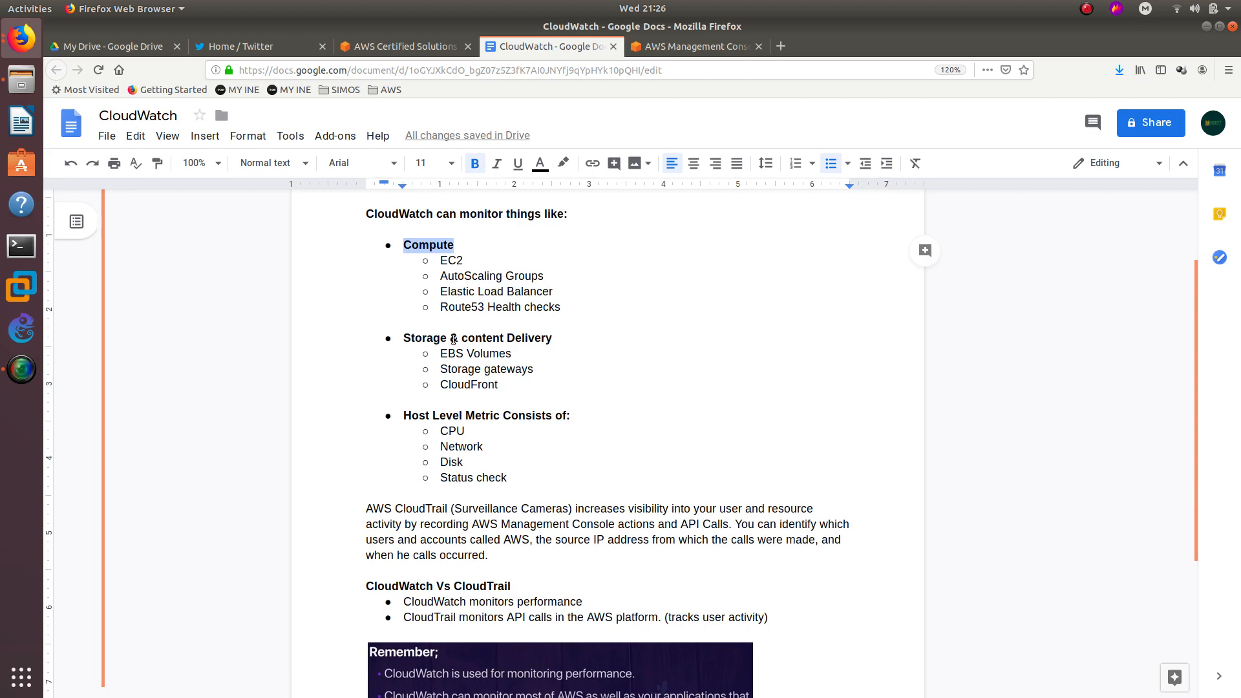
left_click_drag(515, 353, 439, 354)
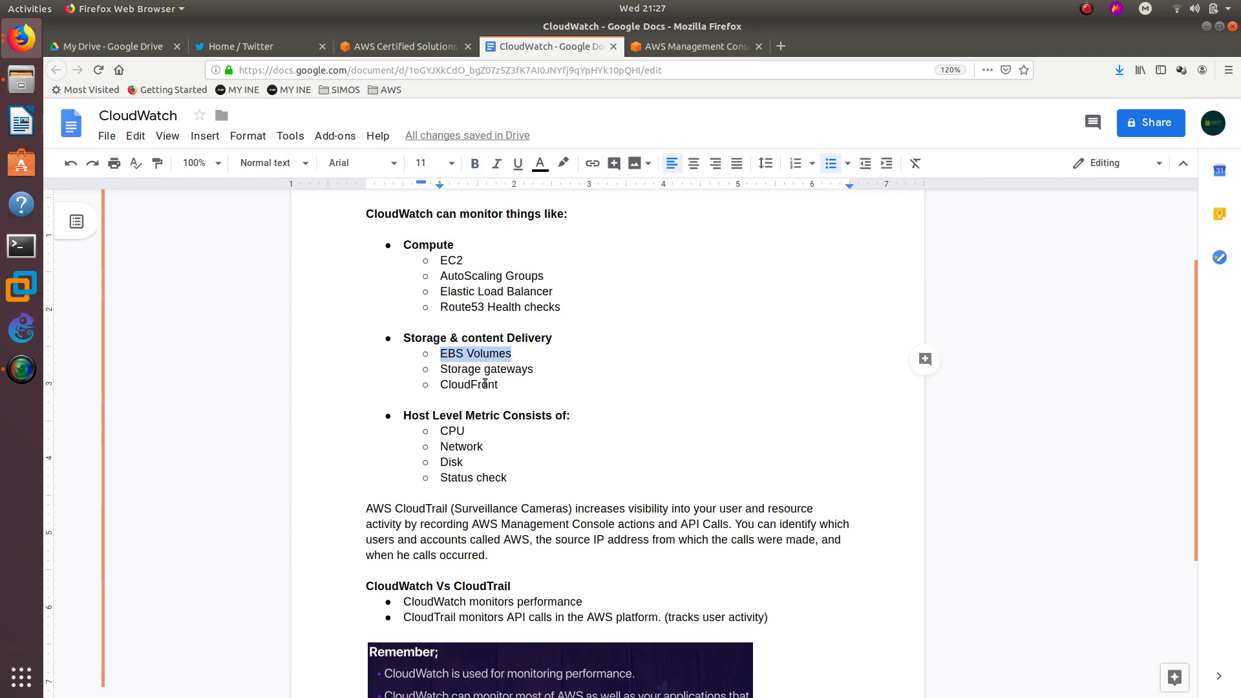
left_click_drag(449, 386, 499, 386)
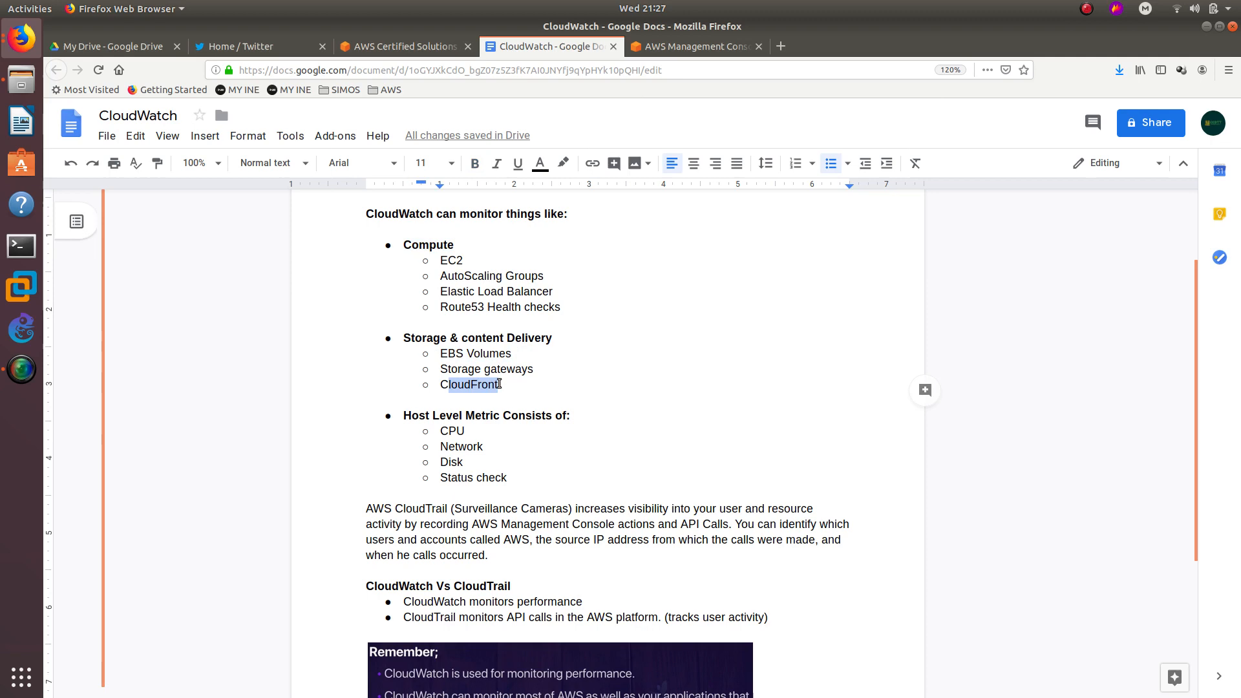
left_click(411, 416)
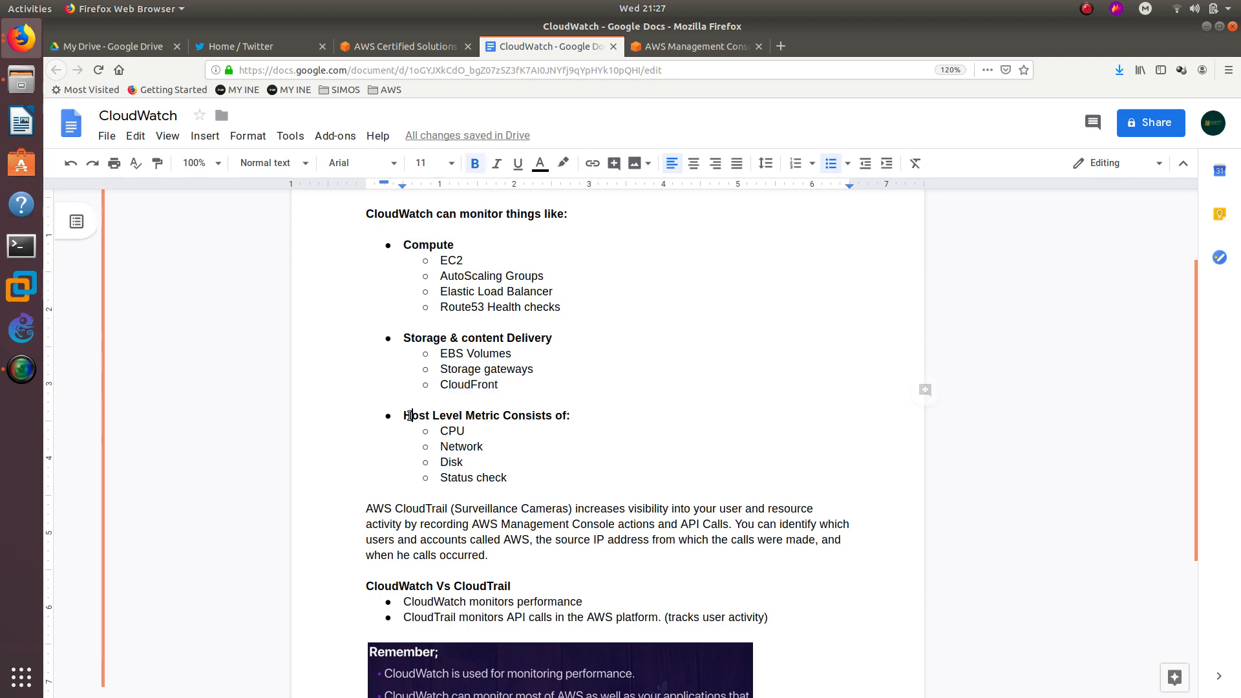
double_click(542, 417)
double_click(451, 431)
double_click(468, 446)
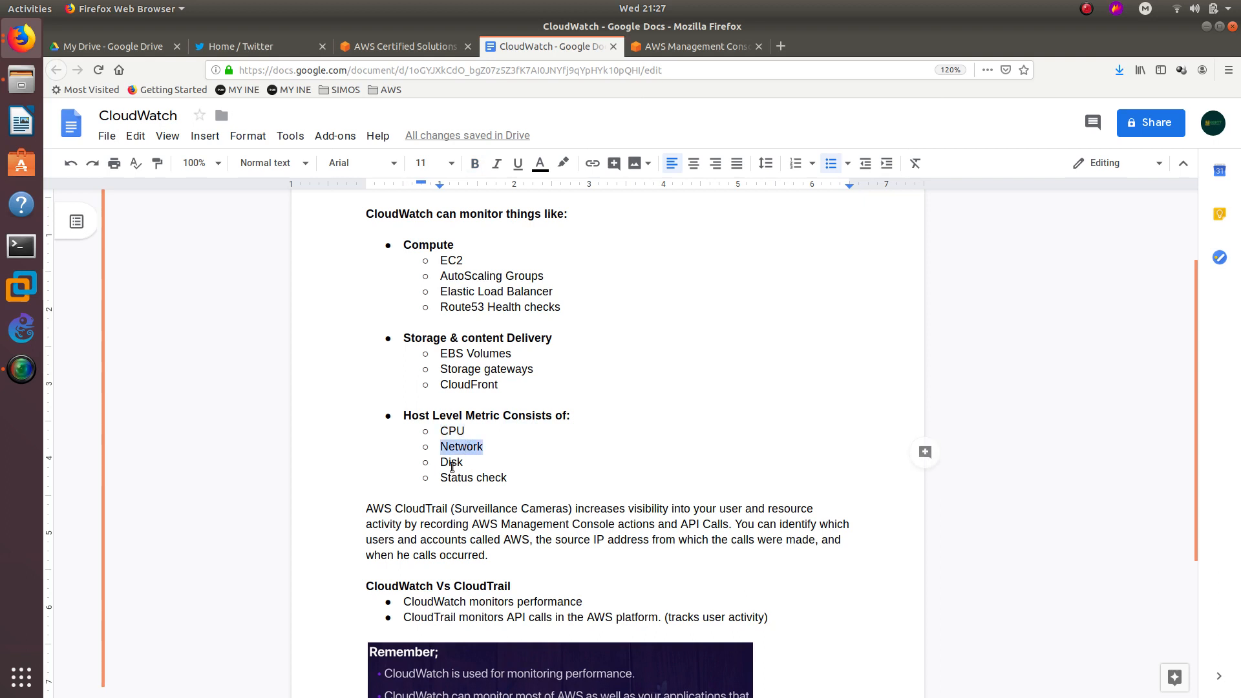
double_click(452, 463)
double_click(463, 479)
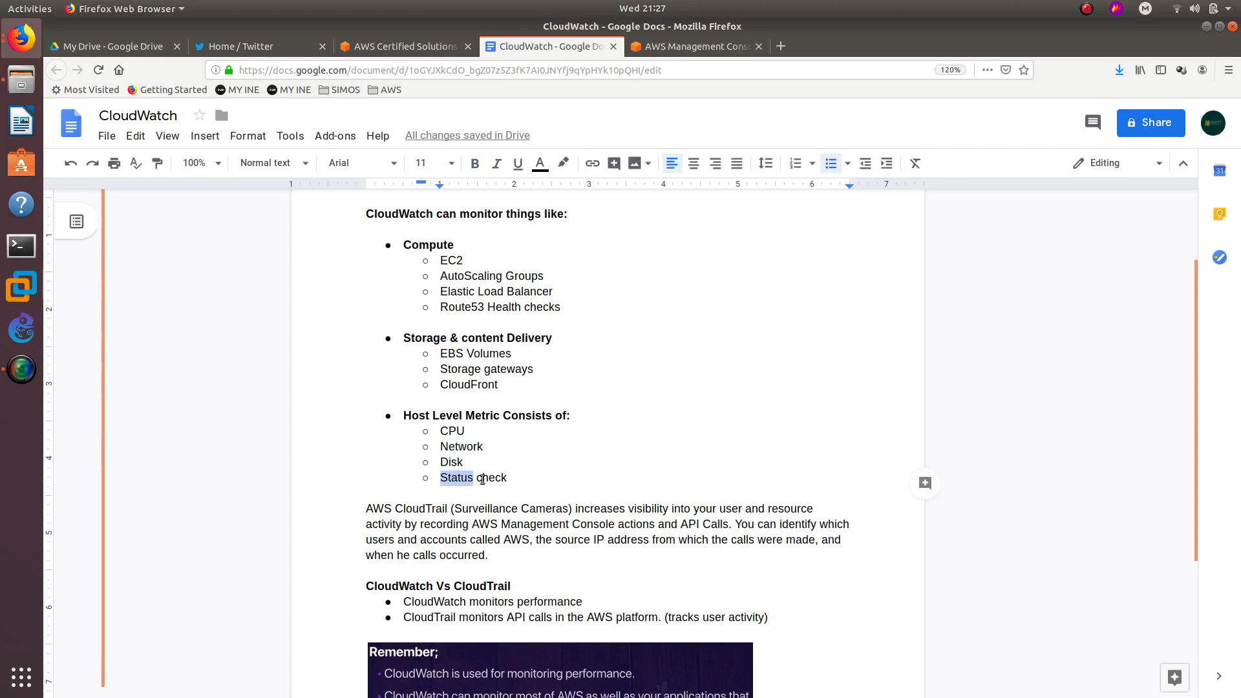
double_click(485, 479)
scroll(486, 481, "up", 3)
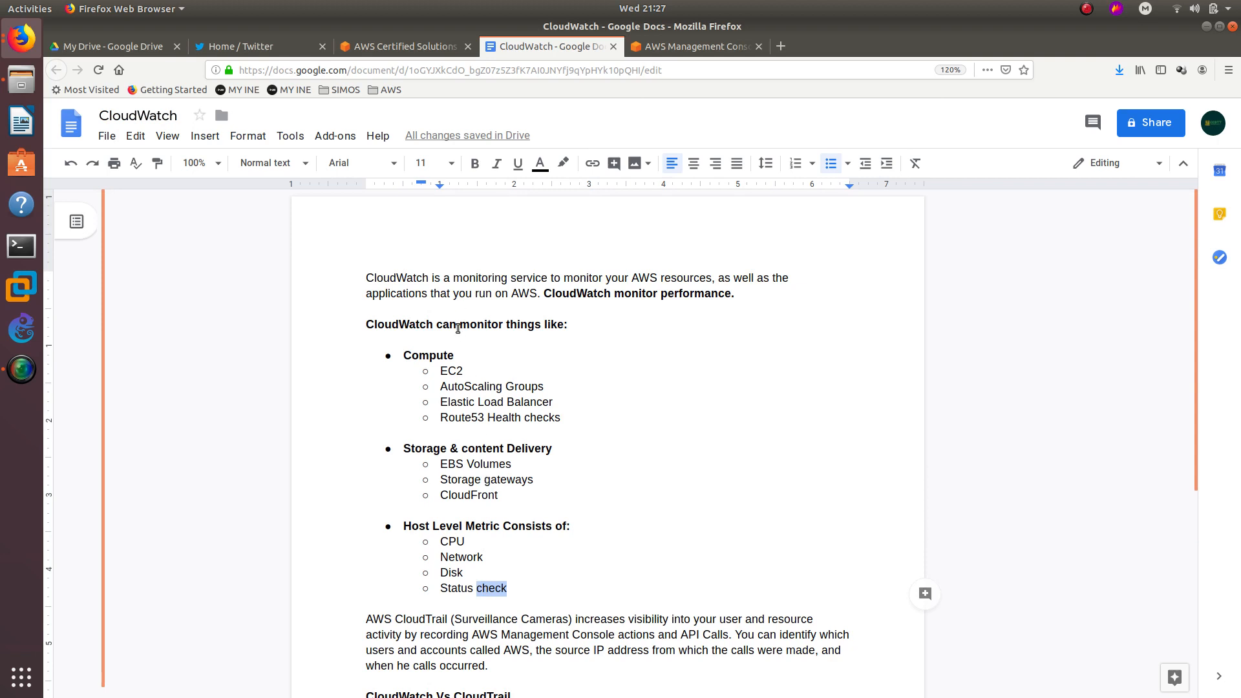
double_click(390, 277)
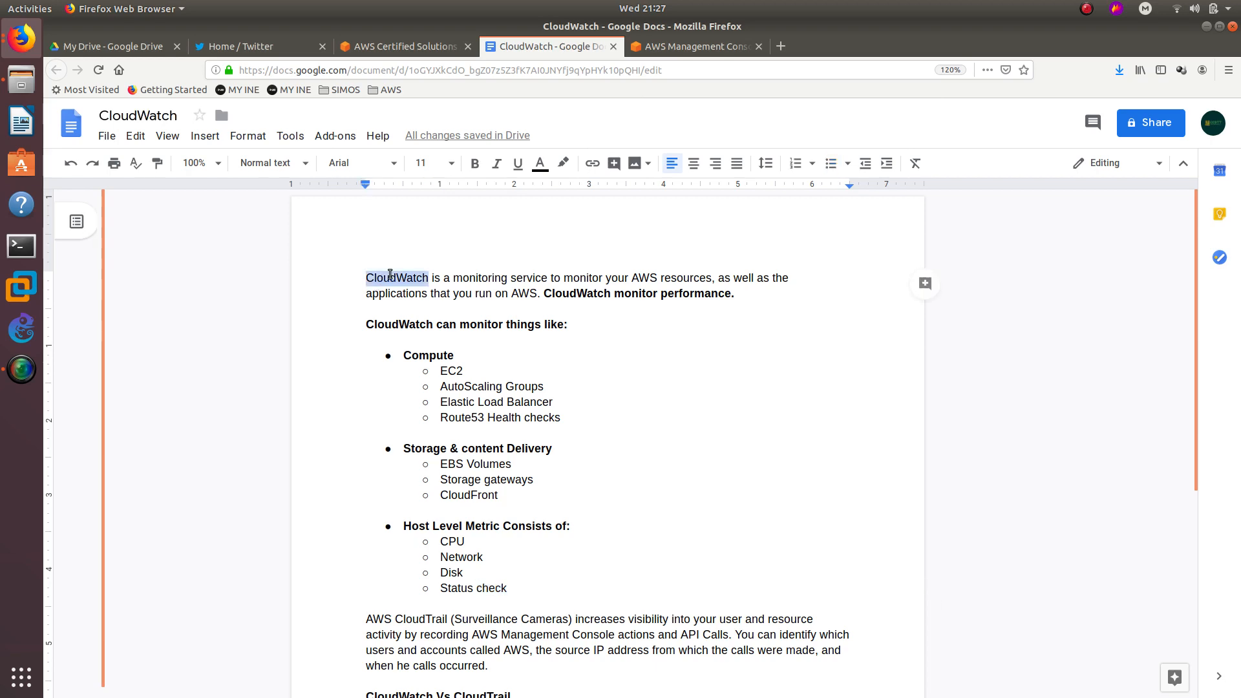
scroll(430, 384, "down", 3)
scroll(424, 423, "down", 2)
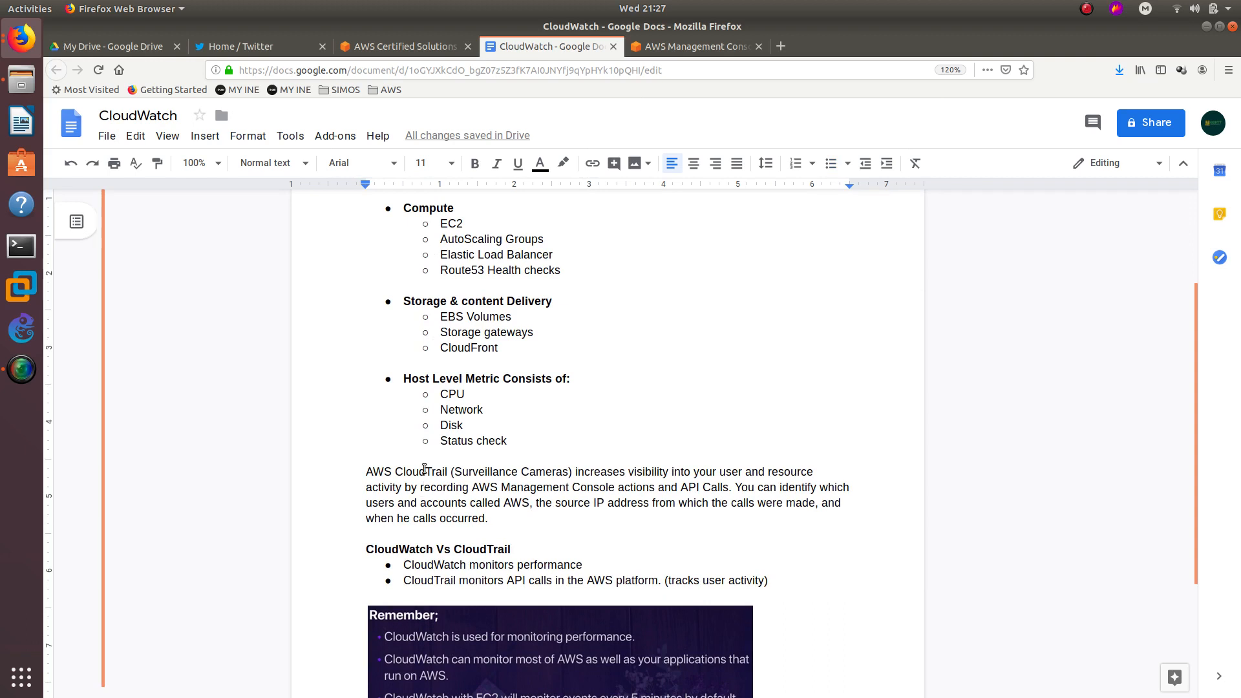
double_click(423, 470)
scroll(425, 468, "up", 3)
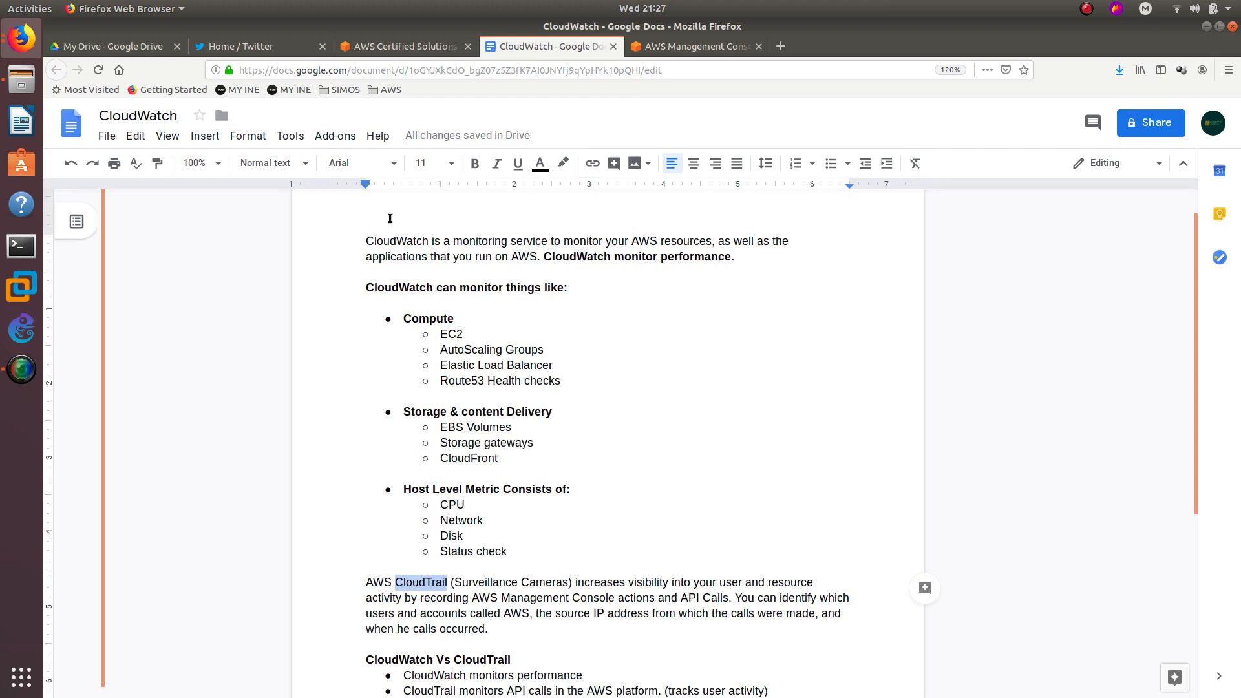
double_click(397, 243)
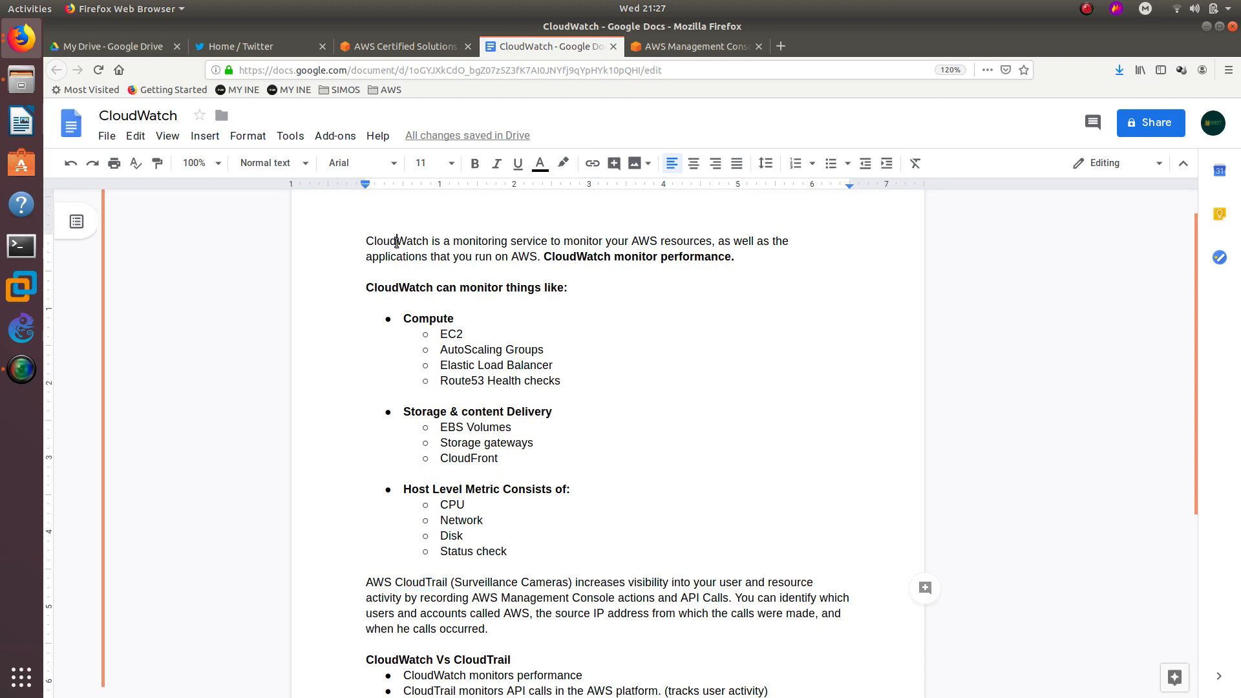
double_click(501, 240)
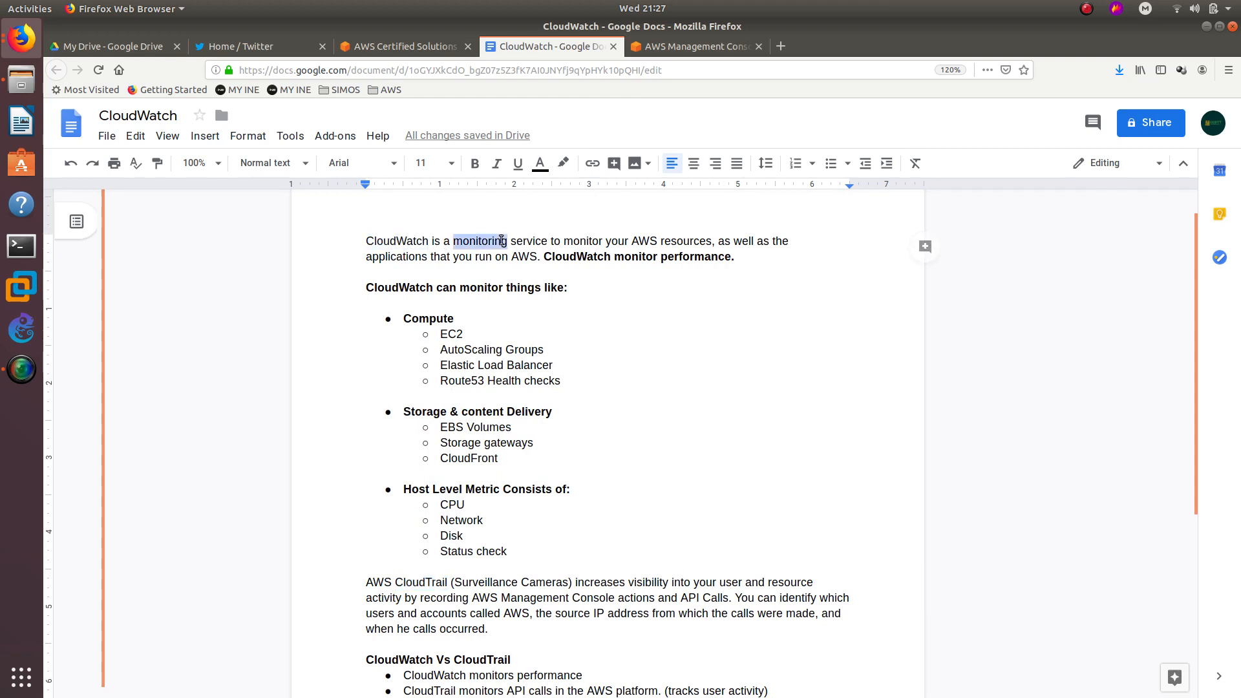
left_click_drag(619, 258, 736, 257)
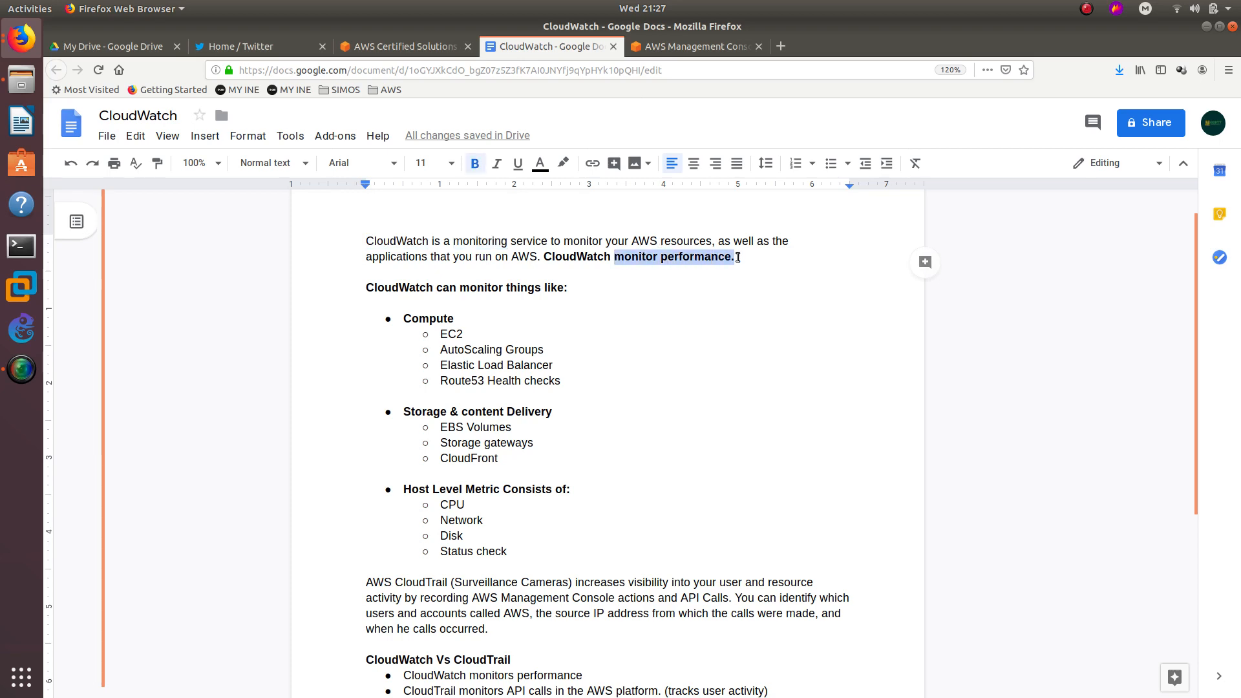
double_click(405, 582)
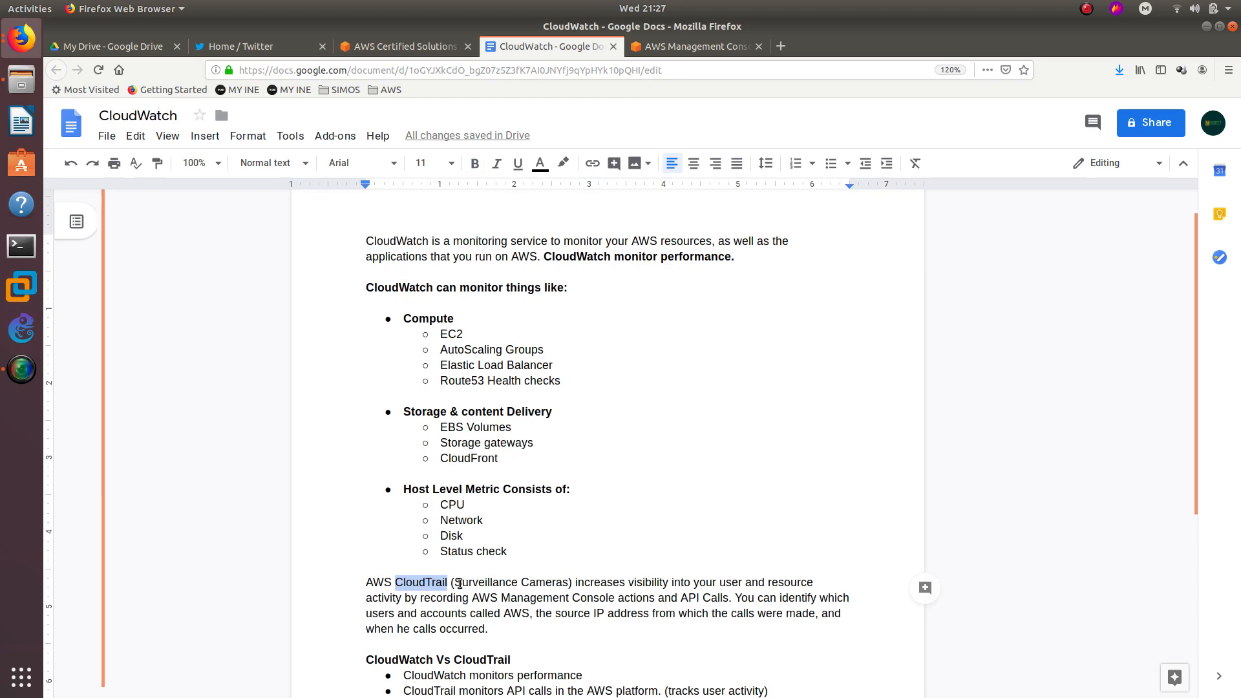
left_click_drag(460, 582, 567, 583)
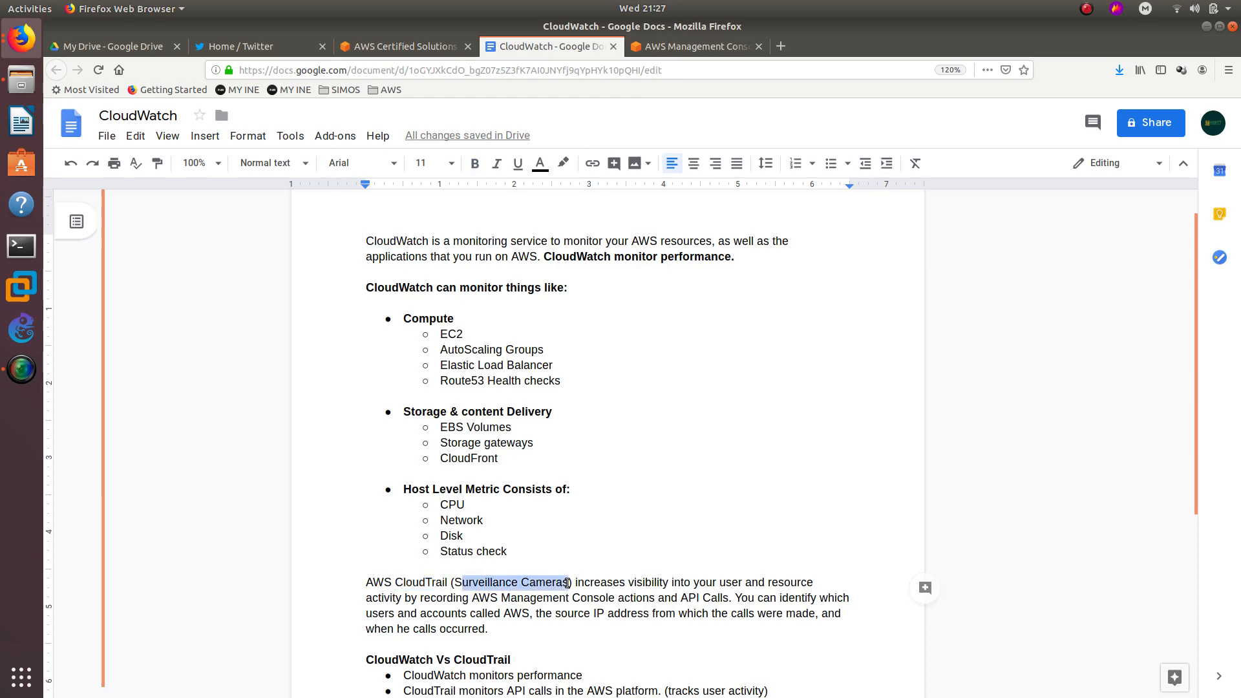
scroll(569, 581, "down", 3)
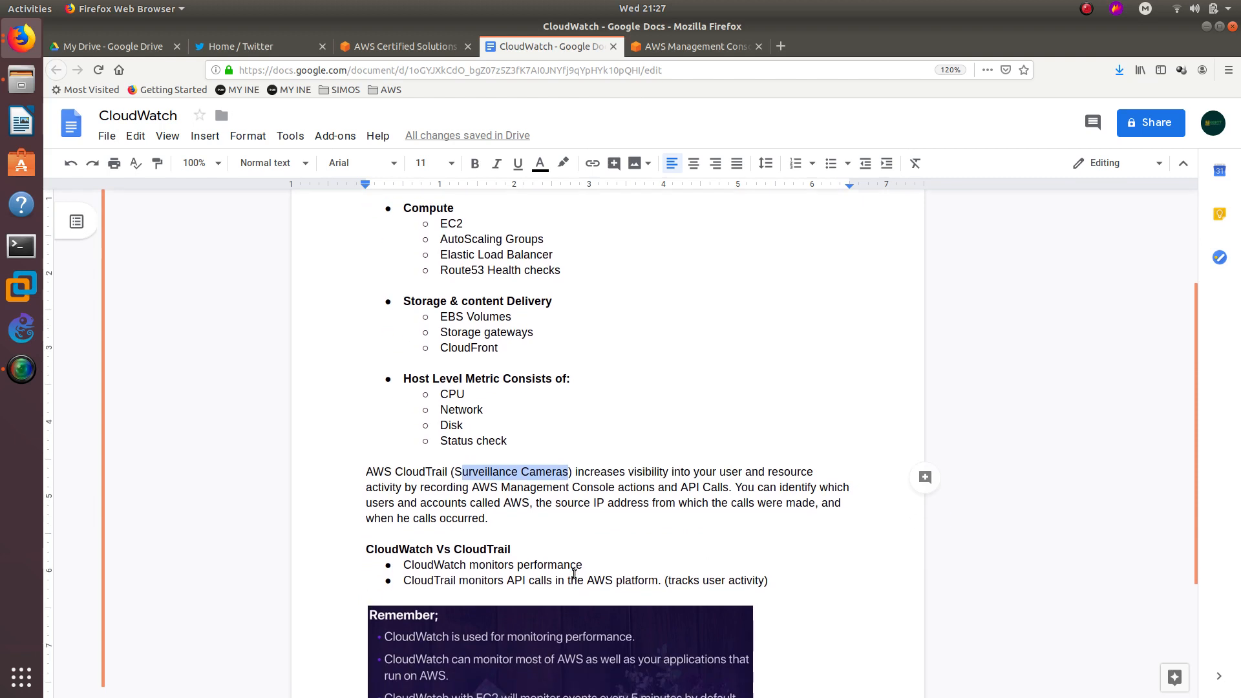
double_click(415, 475)
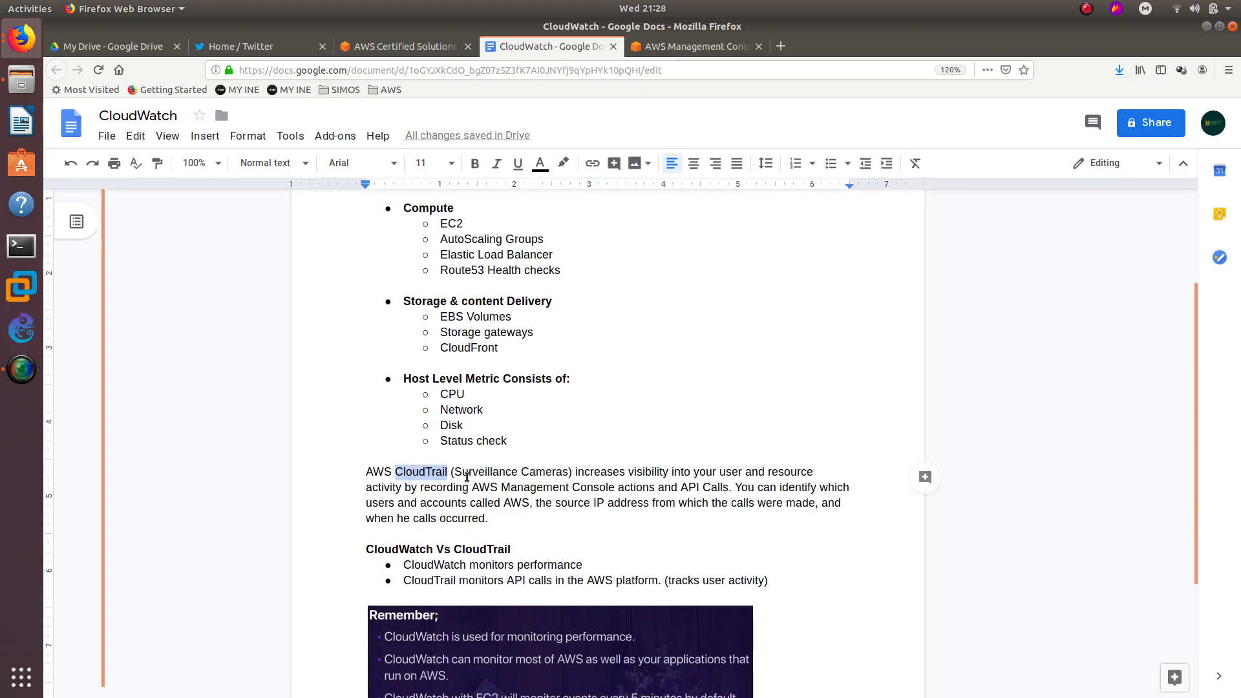
left_click_drag(454, 471, 554, 474)
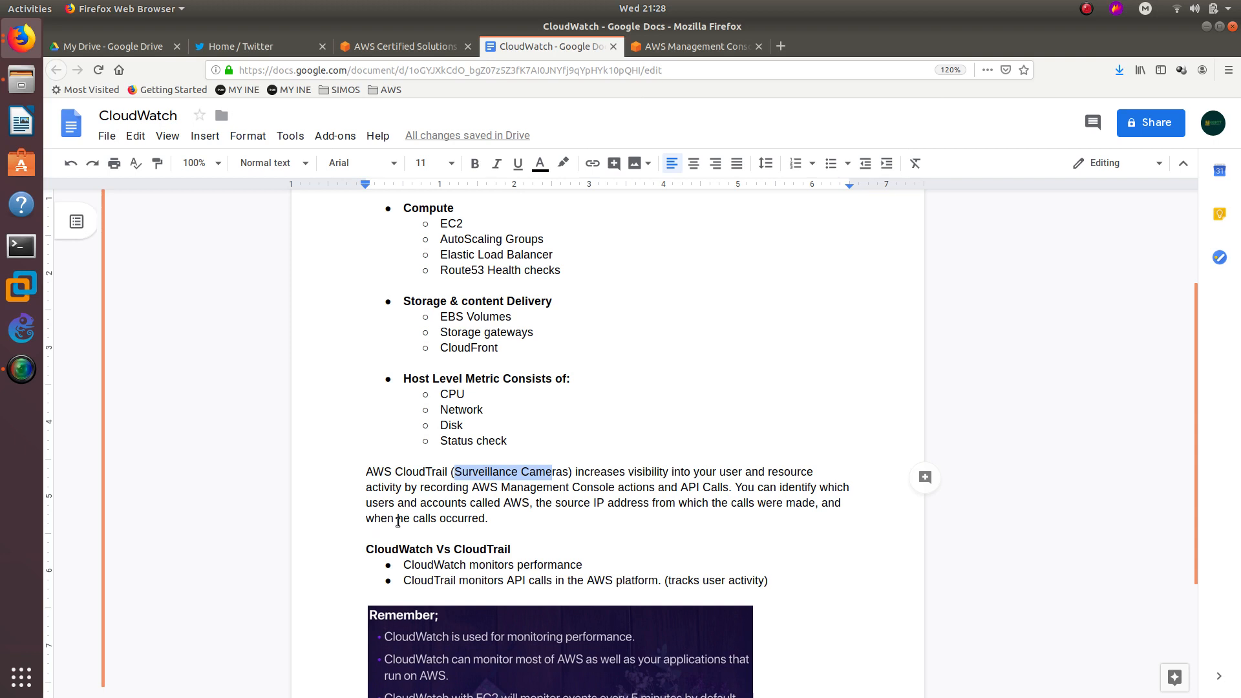
scroll(435, 514, "down", 2)
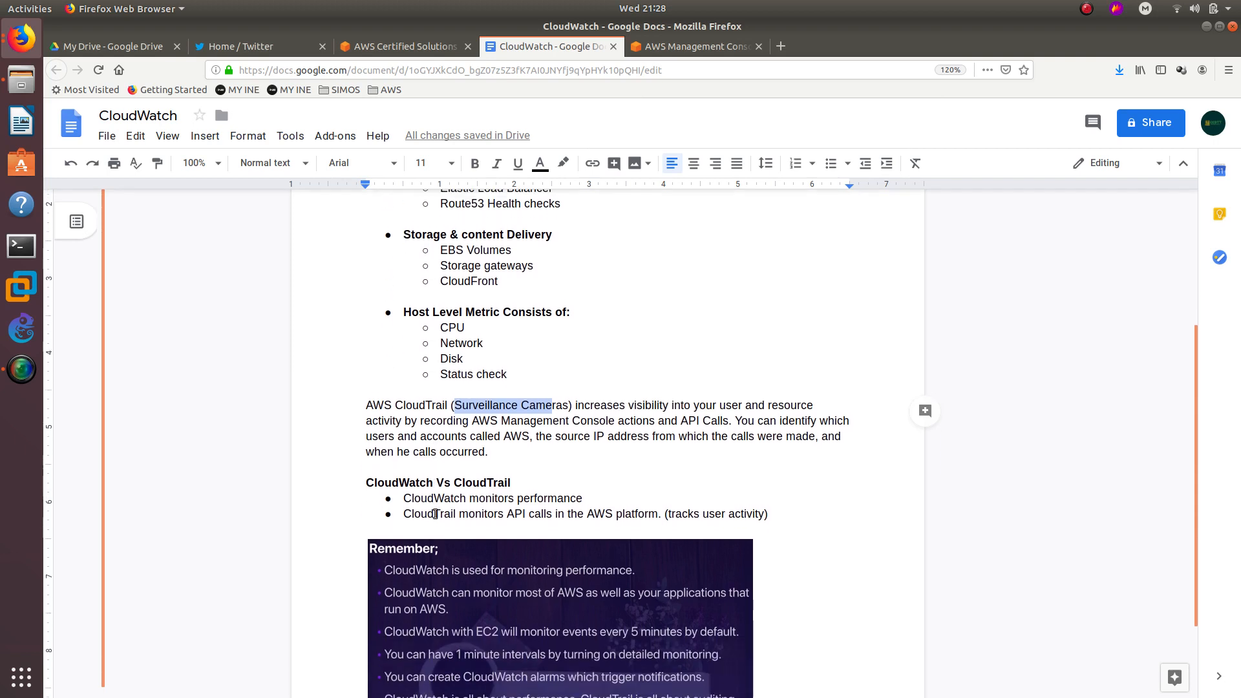
triple_click(395, 475)
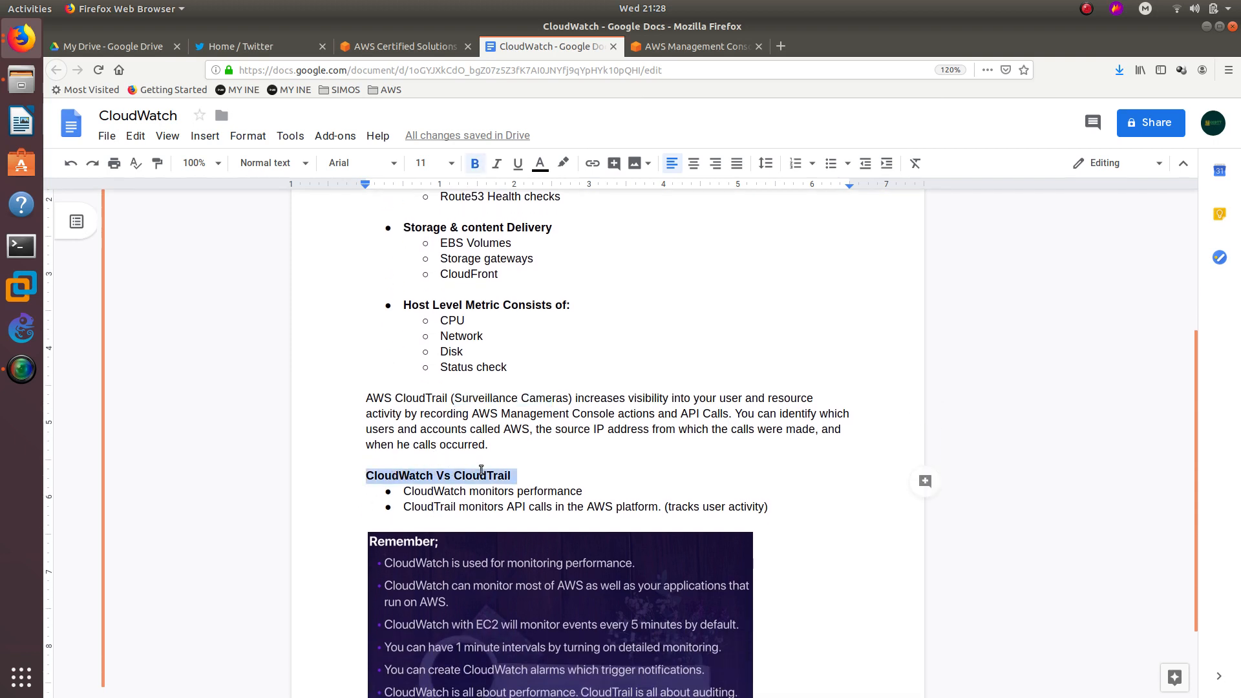
double_click(440, 492)
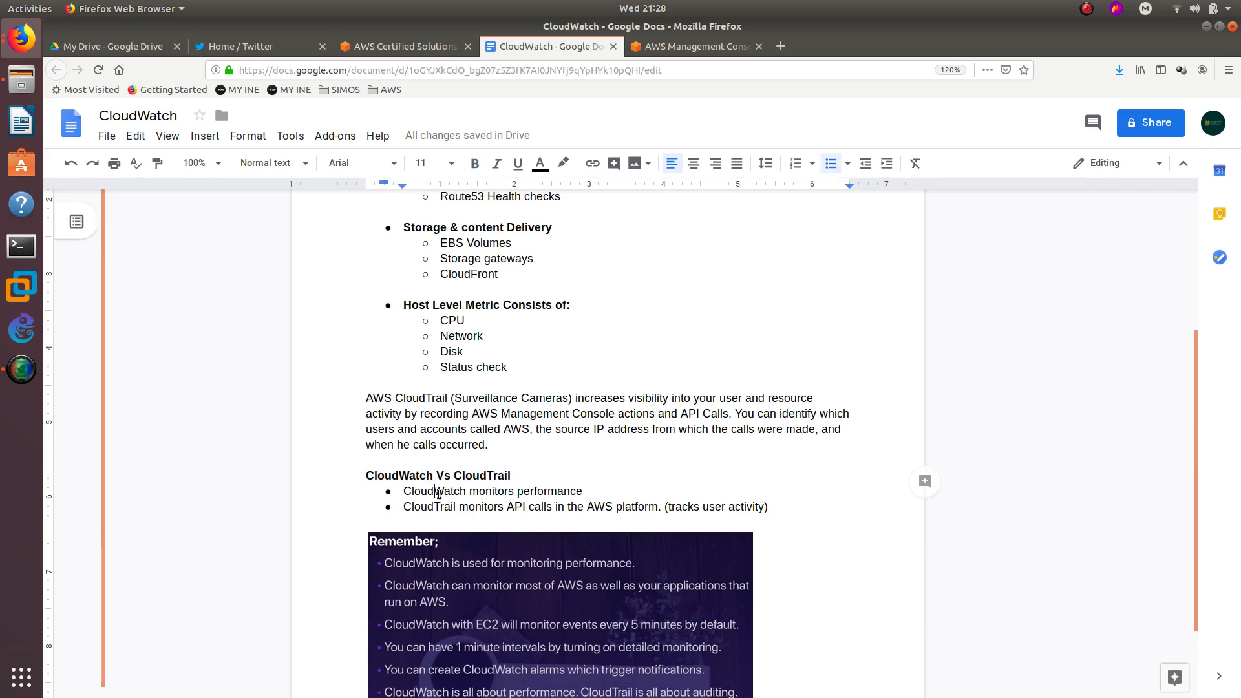
double_click(534, 492)
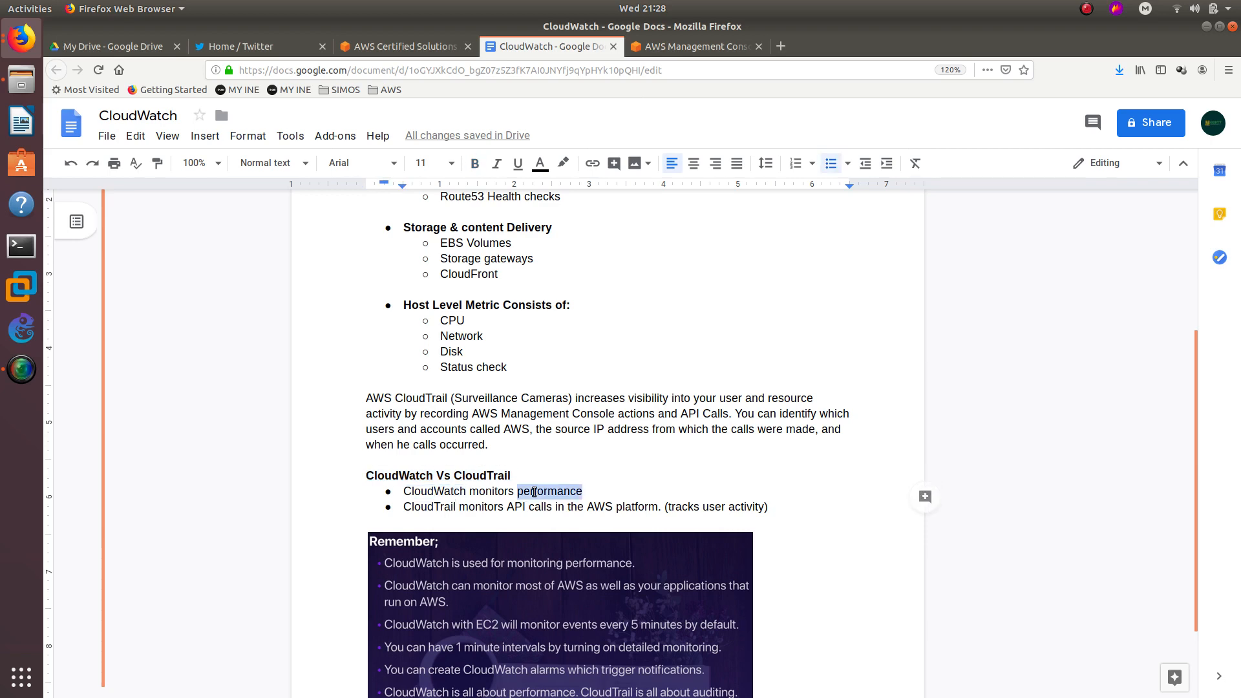
double_click(445, 505)
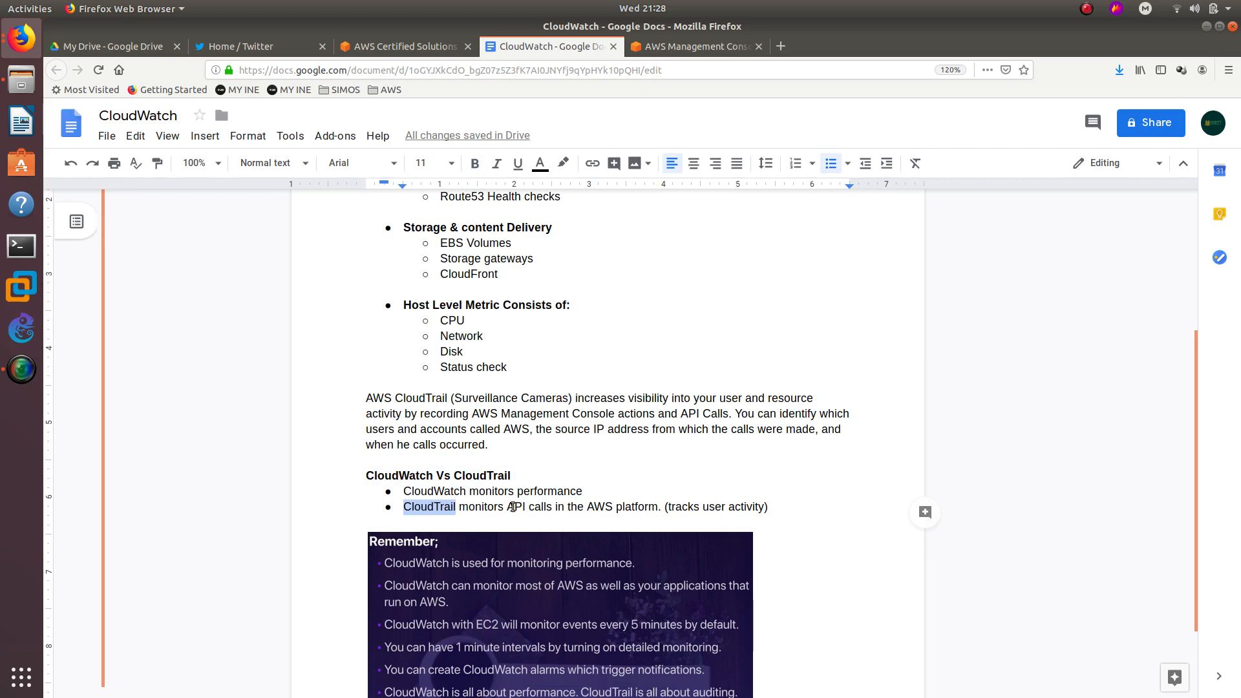
left_click(635, 506)
double_click(635, 507)
left_click(673, 507)
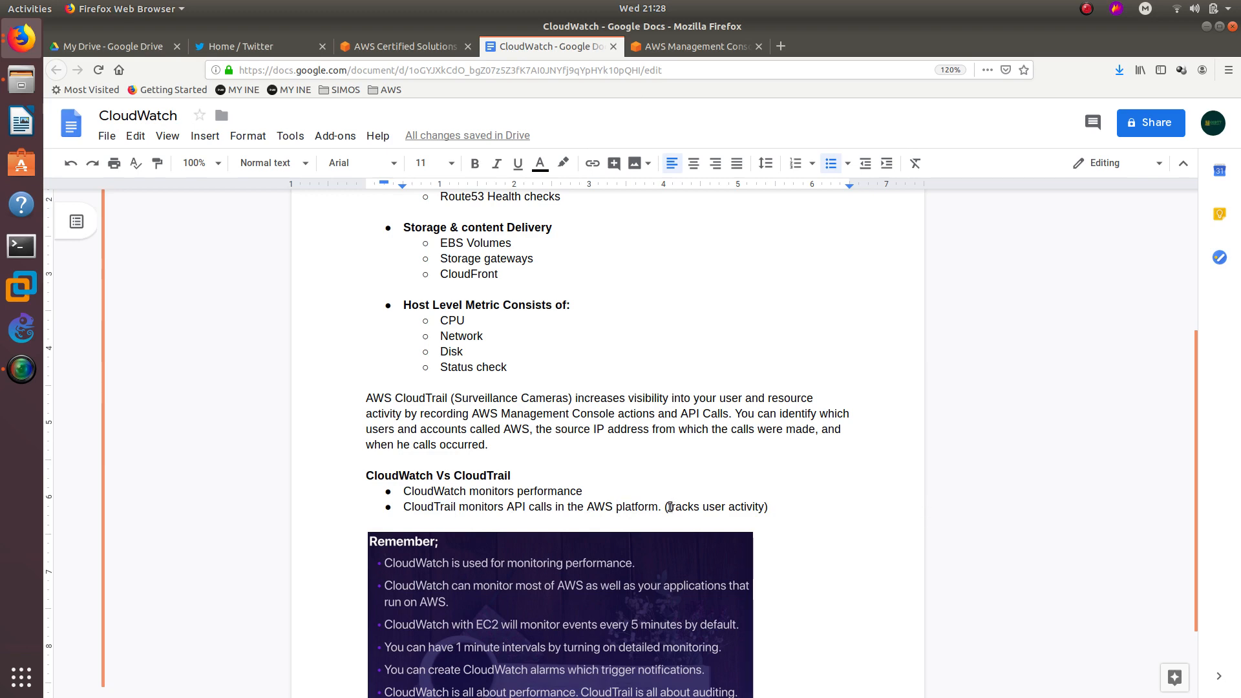
left_click_drag(669, 506, 770, 507)
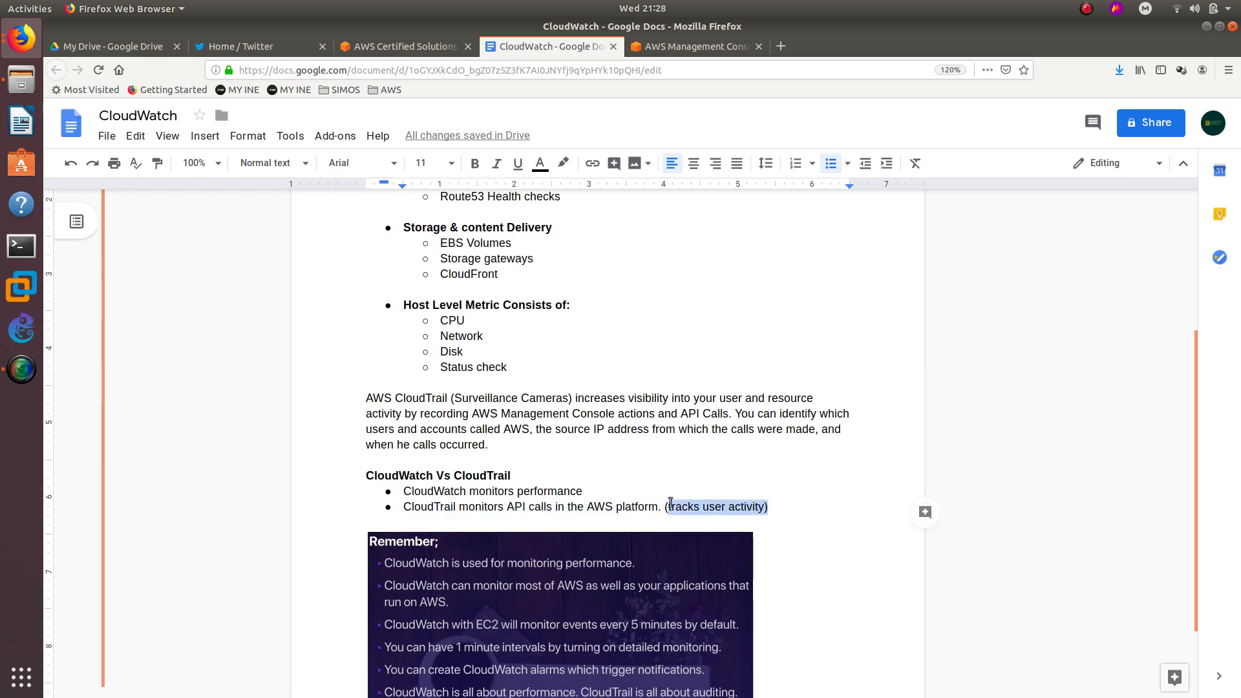
left_click_drag(619, 496, 462, 492)
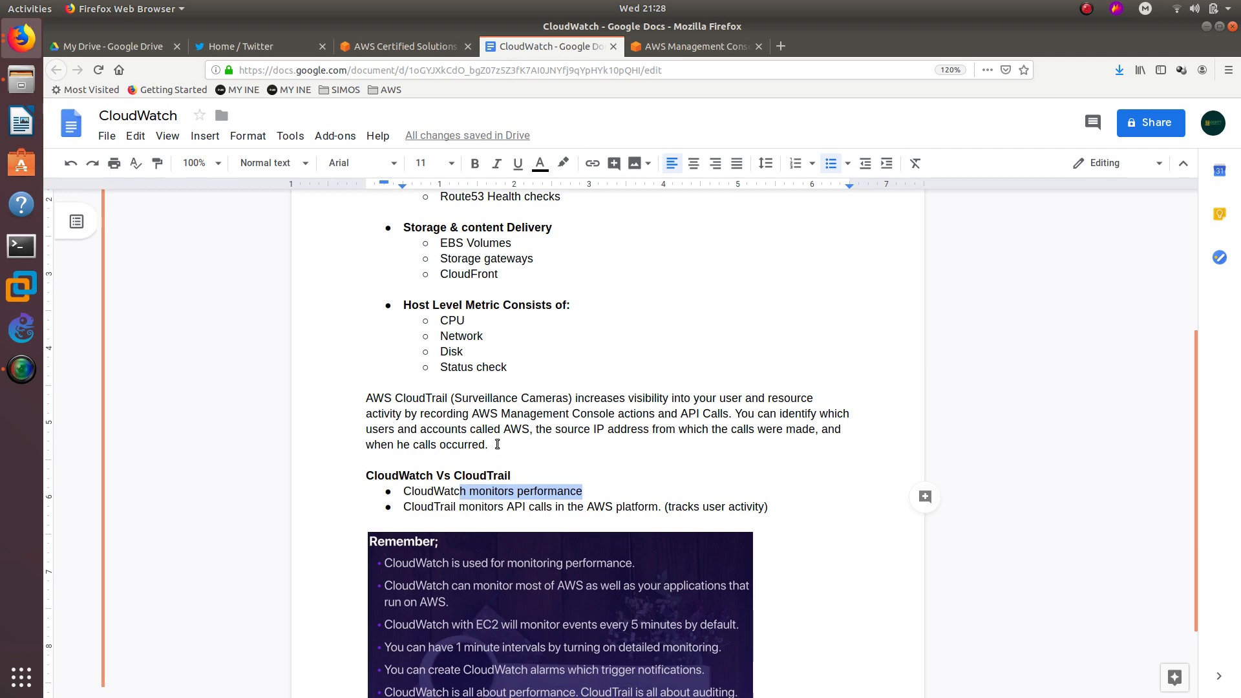
scroll(497, 444, "up", 2)
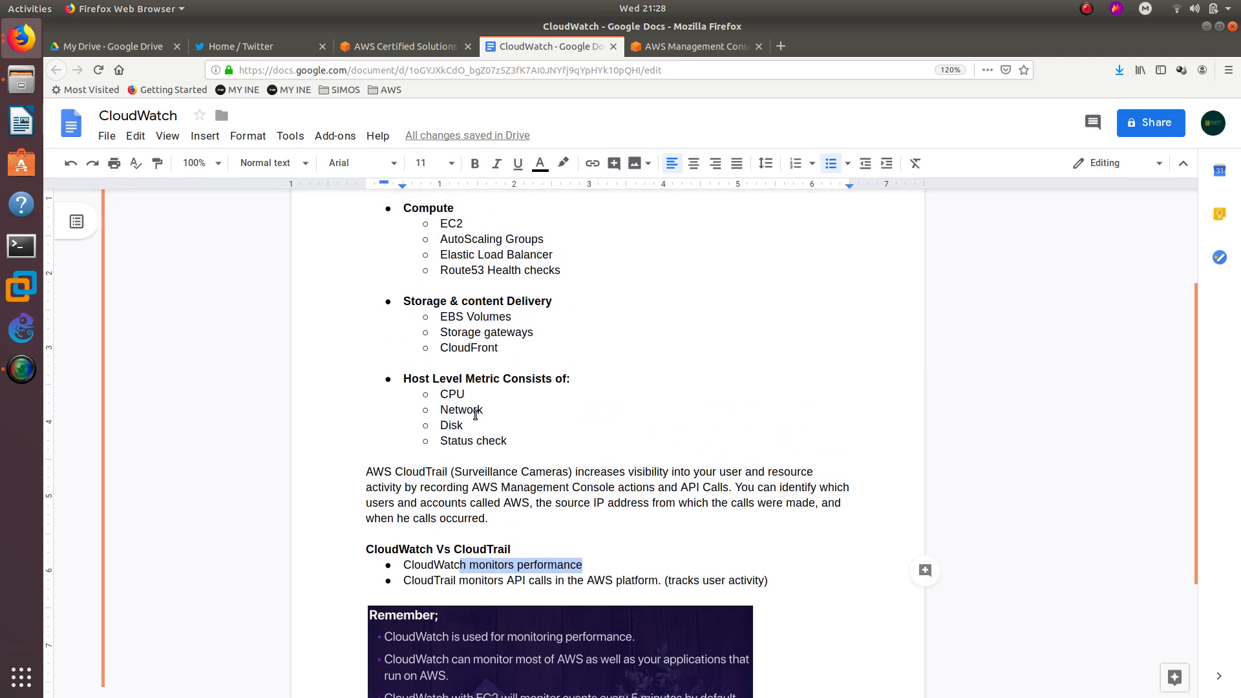
double_click(429, 472)
scroll(428, 469, "up", 1)
scroll(429, 470, "up", 2)
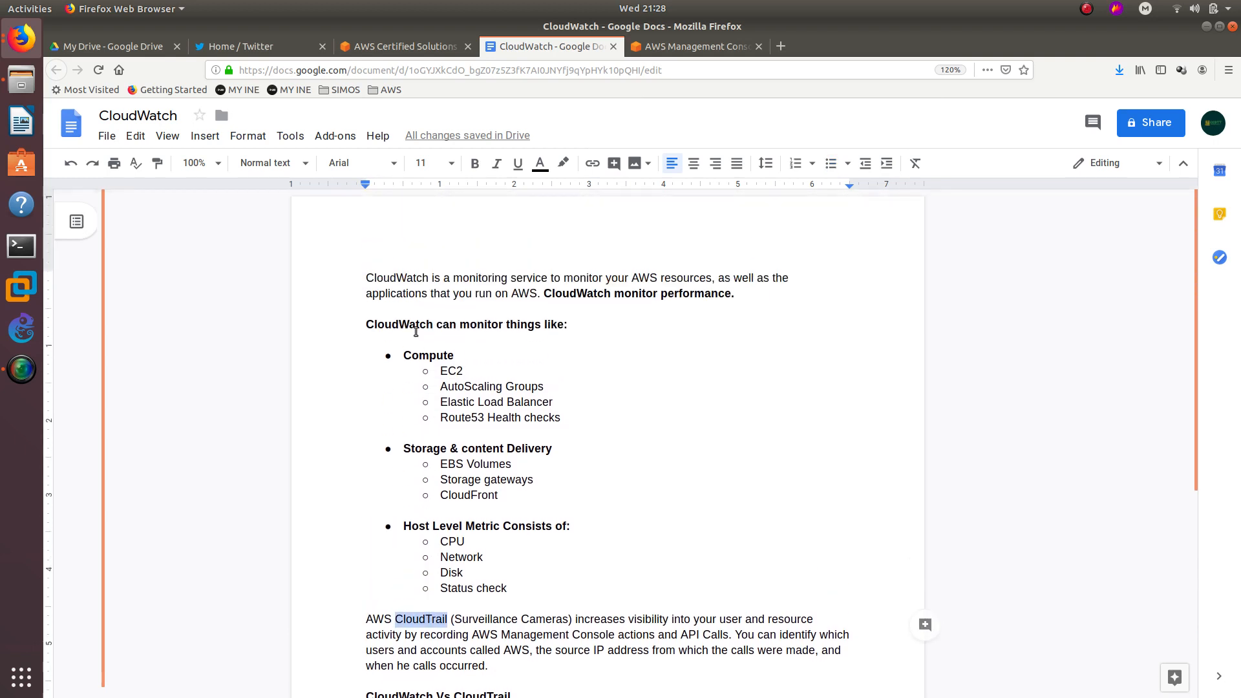
double_click(397, 280)
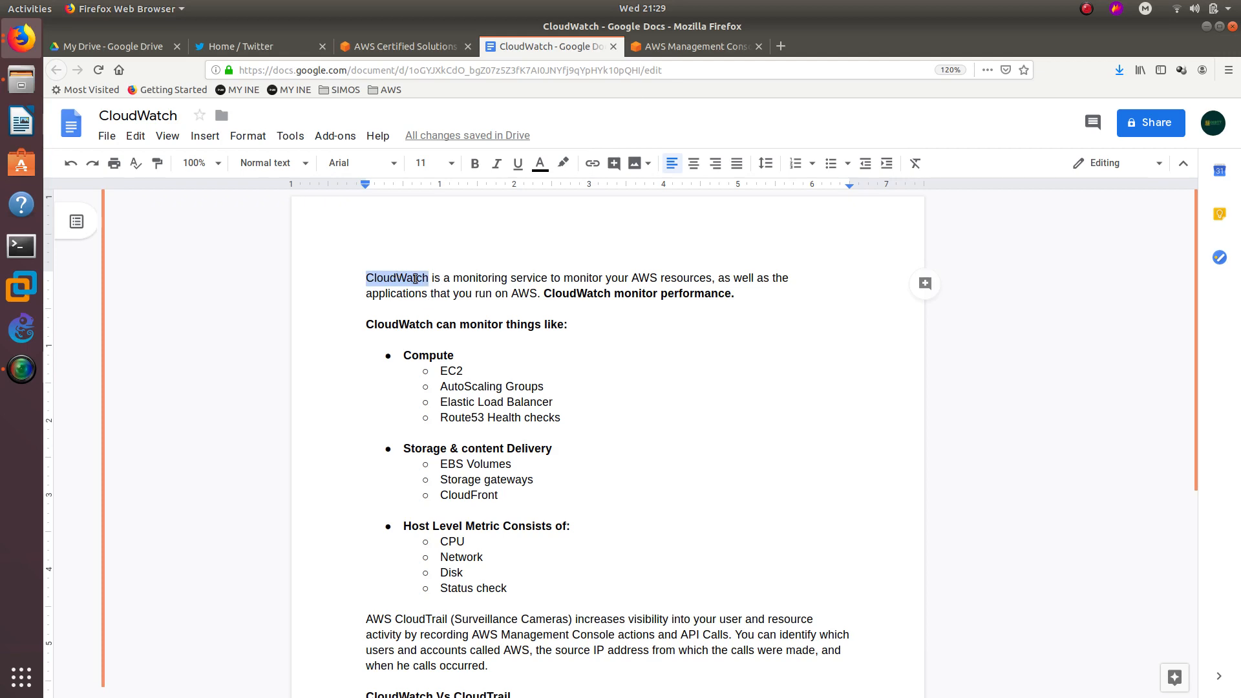
From the console home's Recently visited services, open EC2 in a new tab and bring it forward.
left_click(704, 49)
left_click_drag(140, 169, 468, 192)
scroll(145, 234, "down", 7)
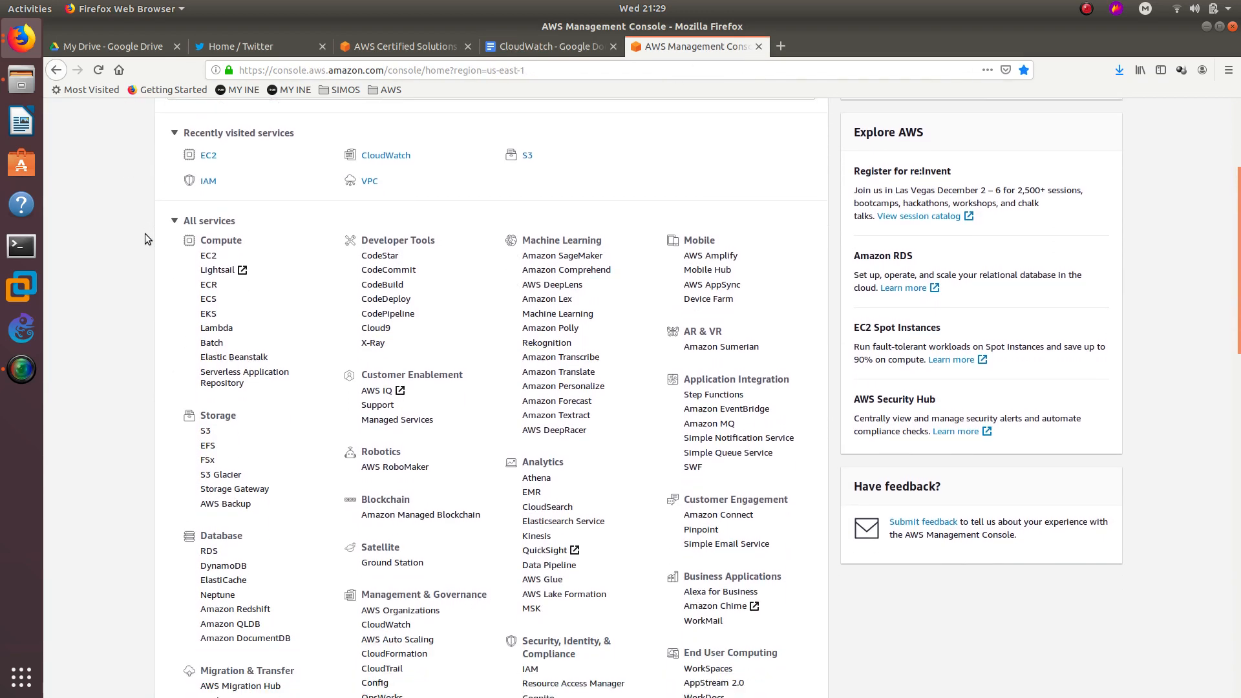
scroll(144, 235, "up", 5)
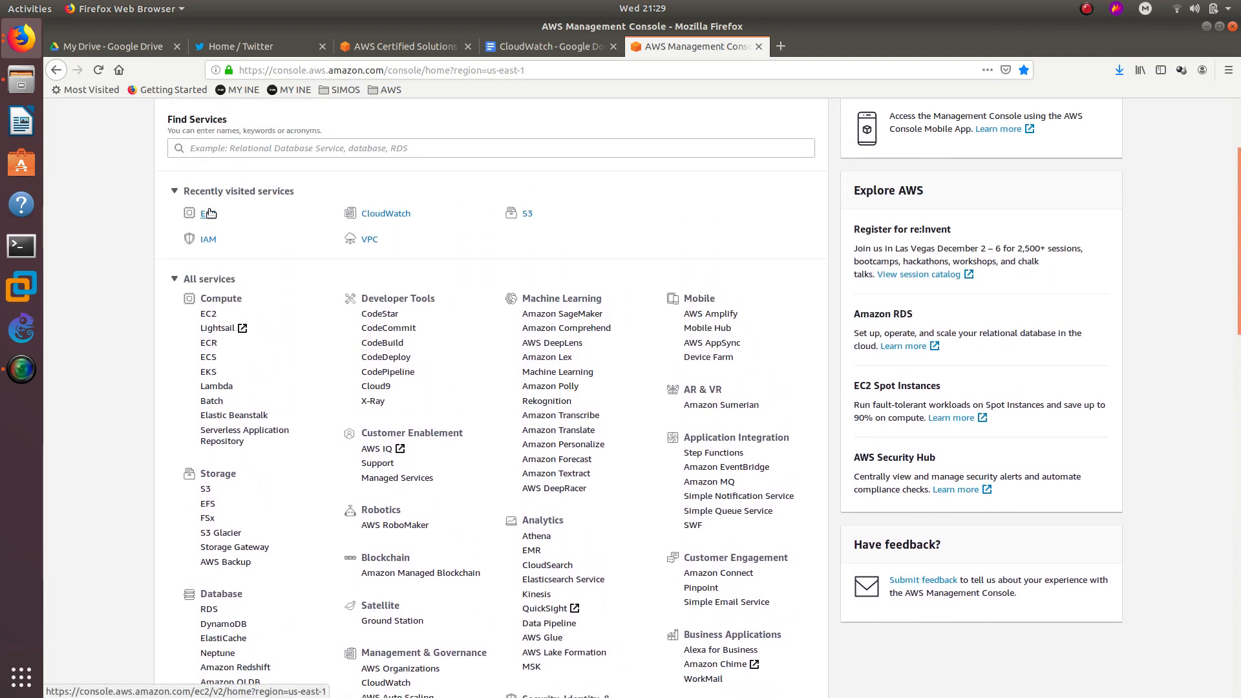
right_click(206, 213)
left_click(252, 221)
left_click_drag(857, 39, 709, 47)
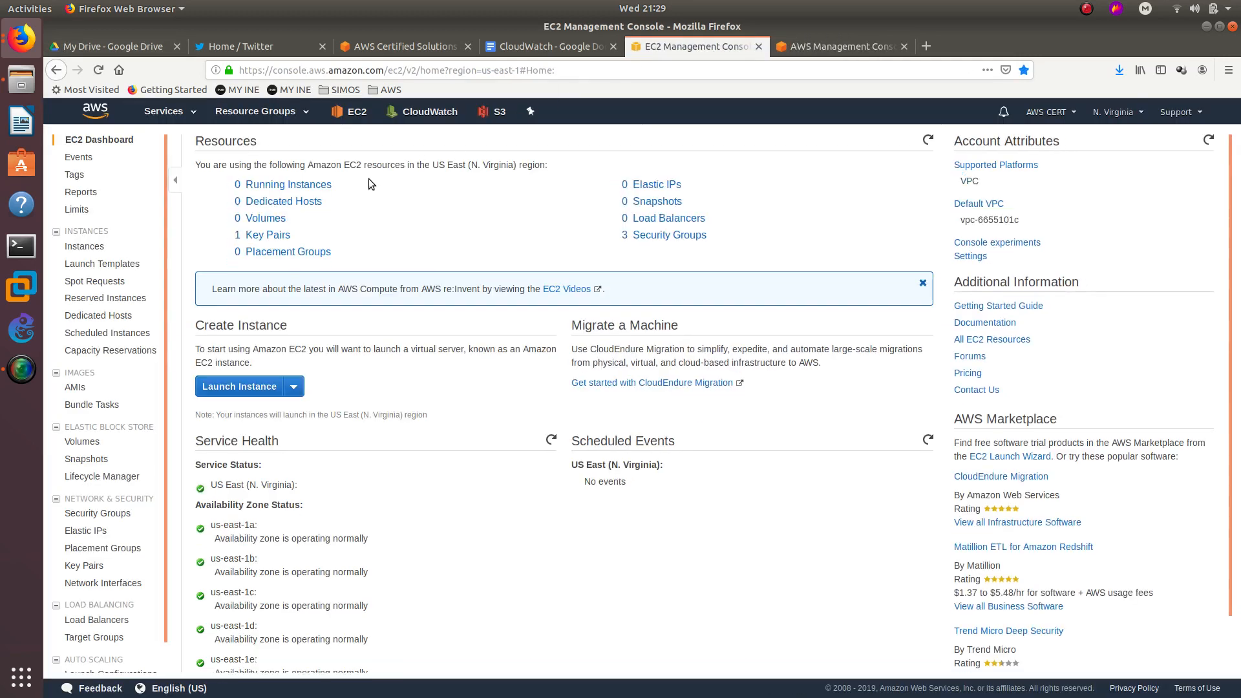
Launch an Amazon Linux 2 t2.micro instance, reaching instance details with CloudWatch detailed monitoring enabled.
left_click(252, 386)
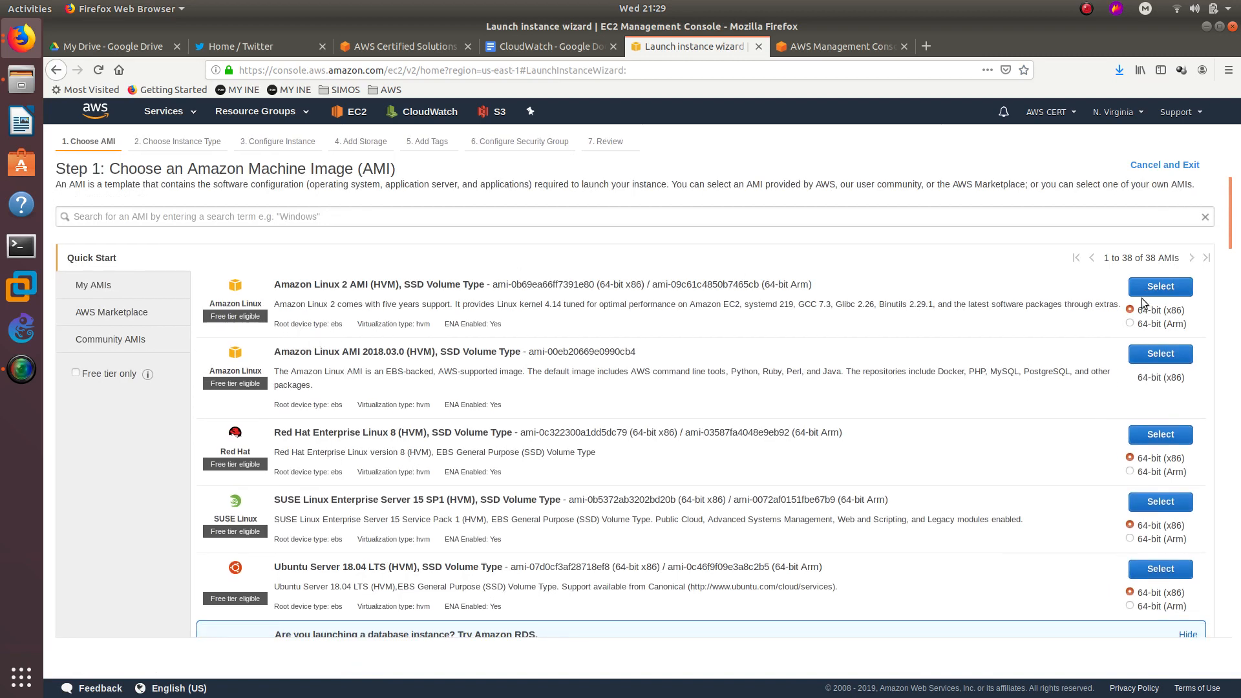
left_click(1159, 287)
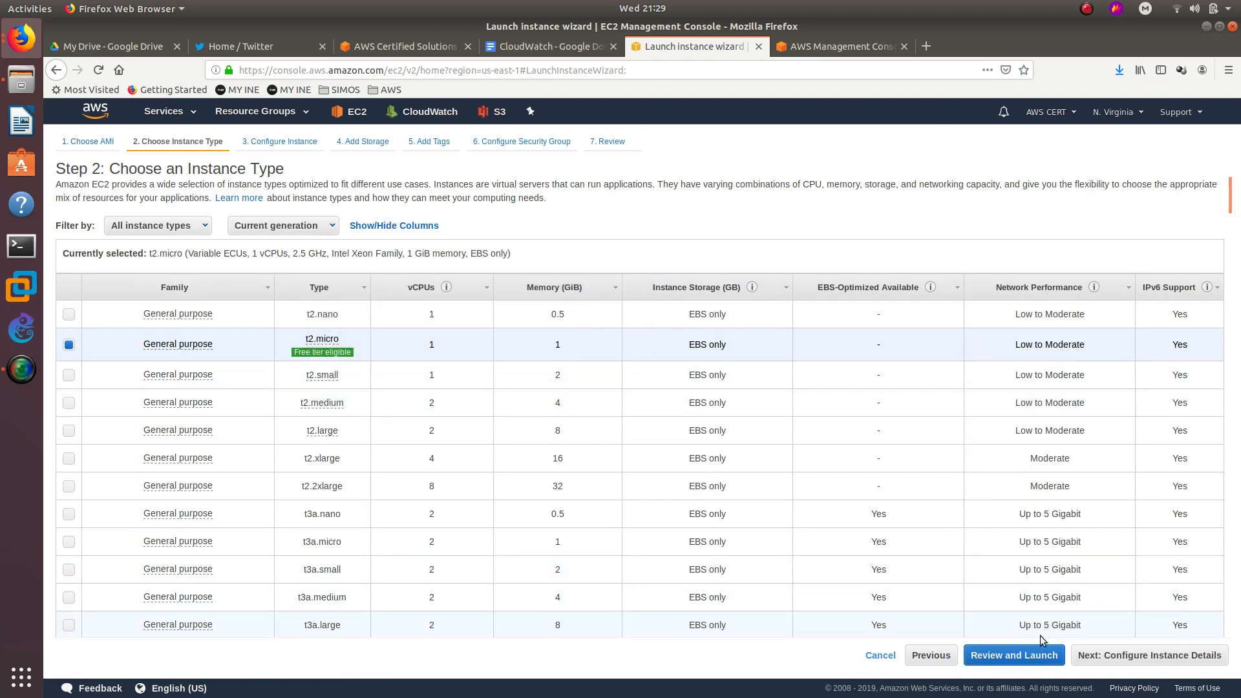
left_click(1099, 660)
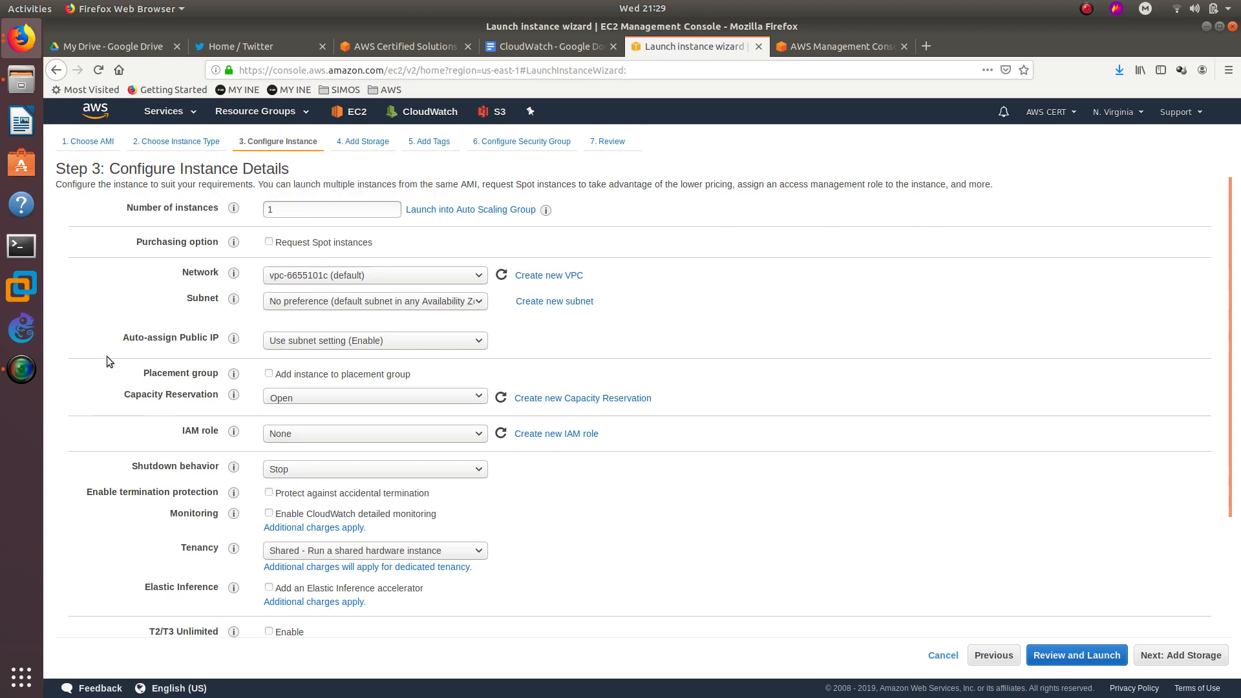
scroll(107, 355, "down", 5)
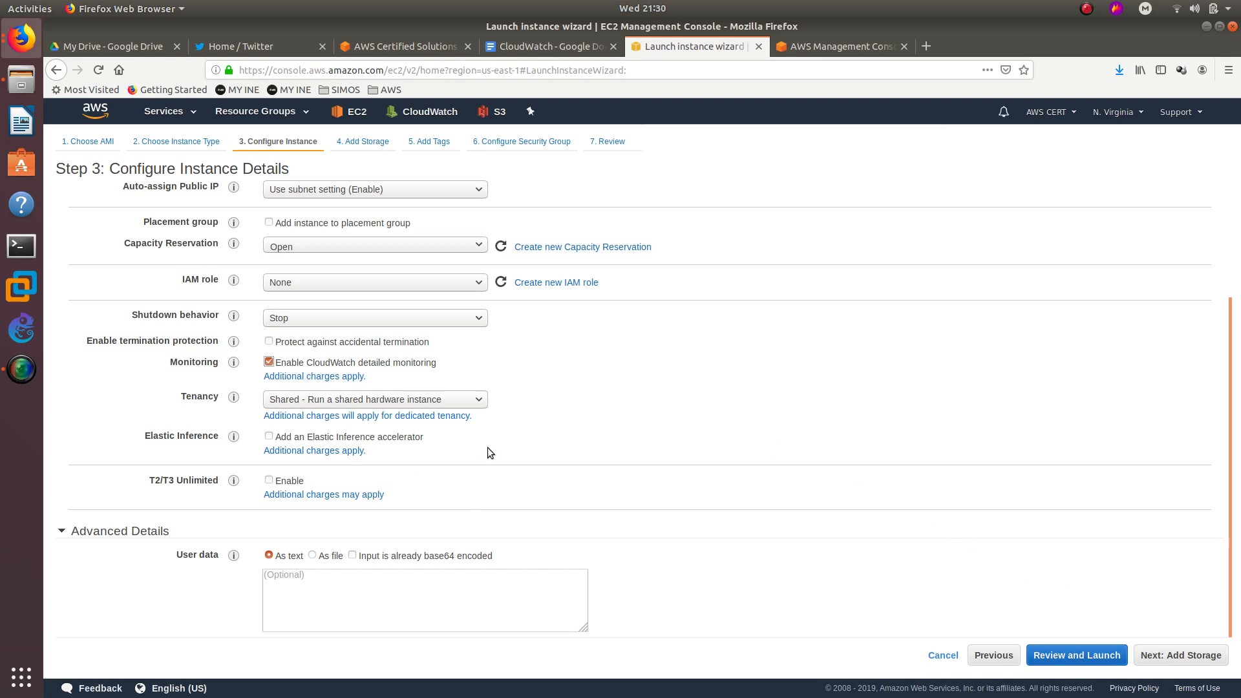
scroll(604, 456, "up", 3)
scroll(603, 456, "down", 3)
Keep the default storage and add a tag with key 'Name'.
left_click(1172, 654)
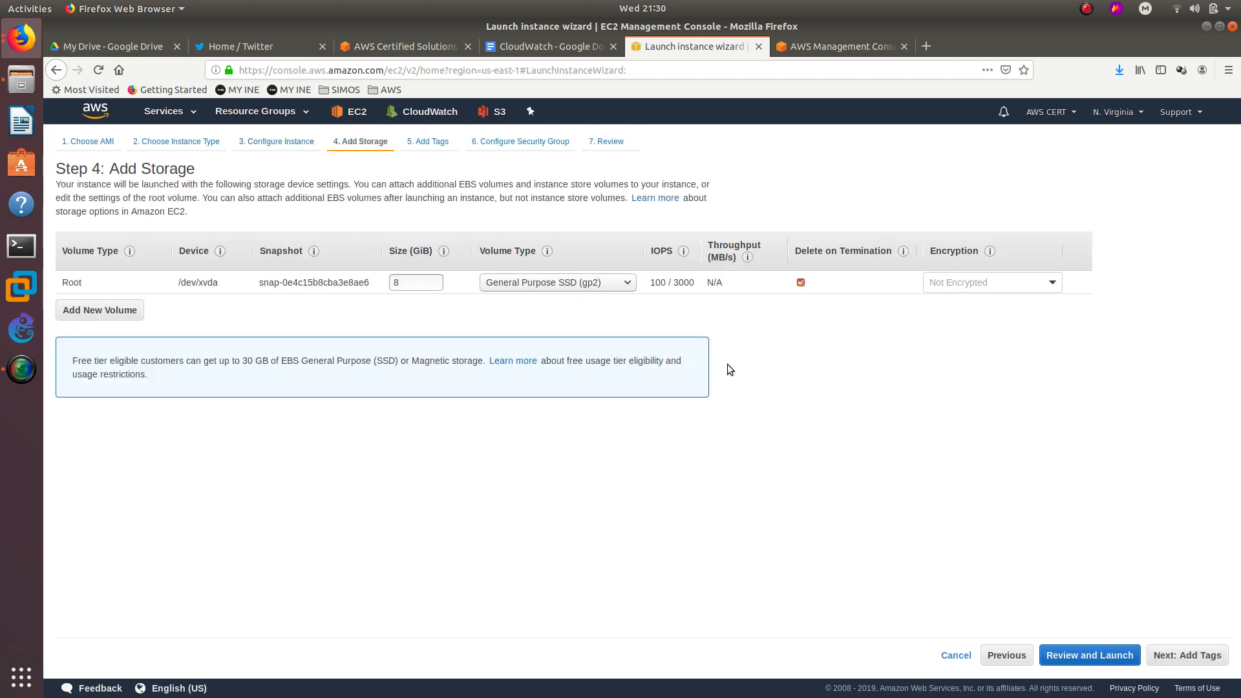
left_click(1199, 656)
left_click(81, 346)
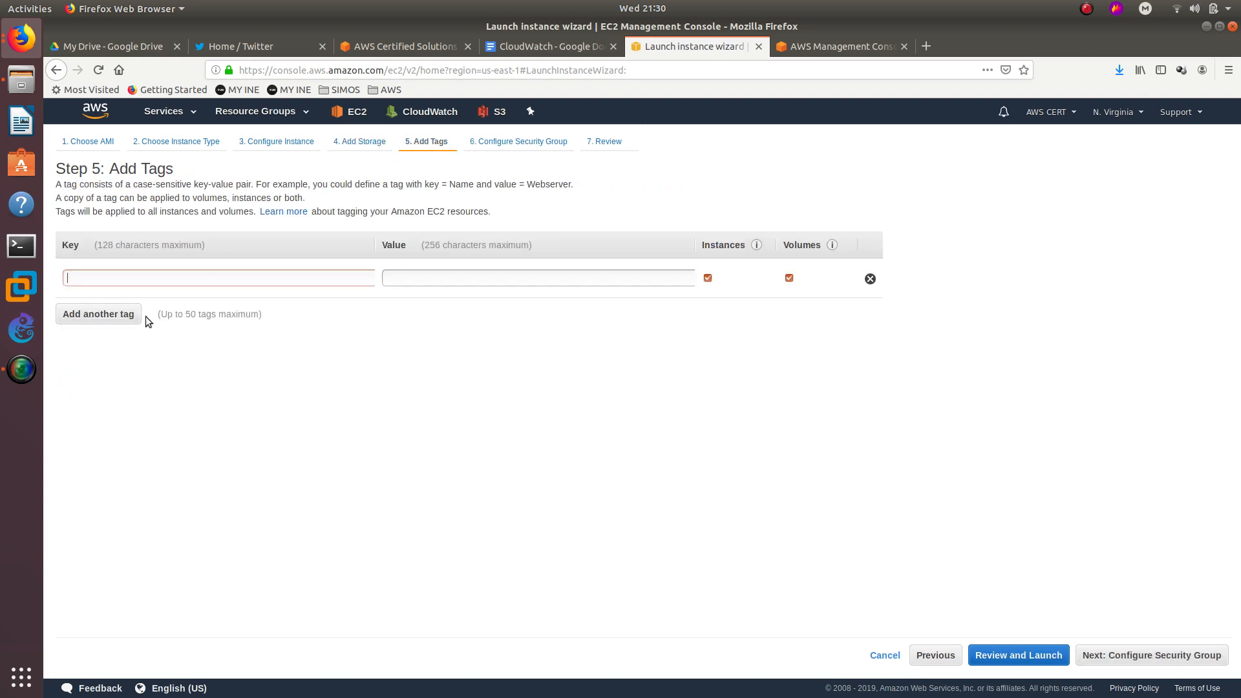
type("Name")
Review and launch the instance with the instanceMe key pair, acknowledging the private key.
left_click(1125, 657)
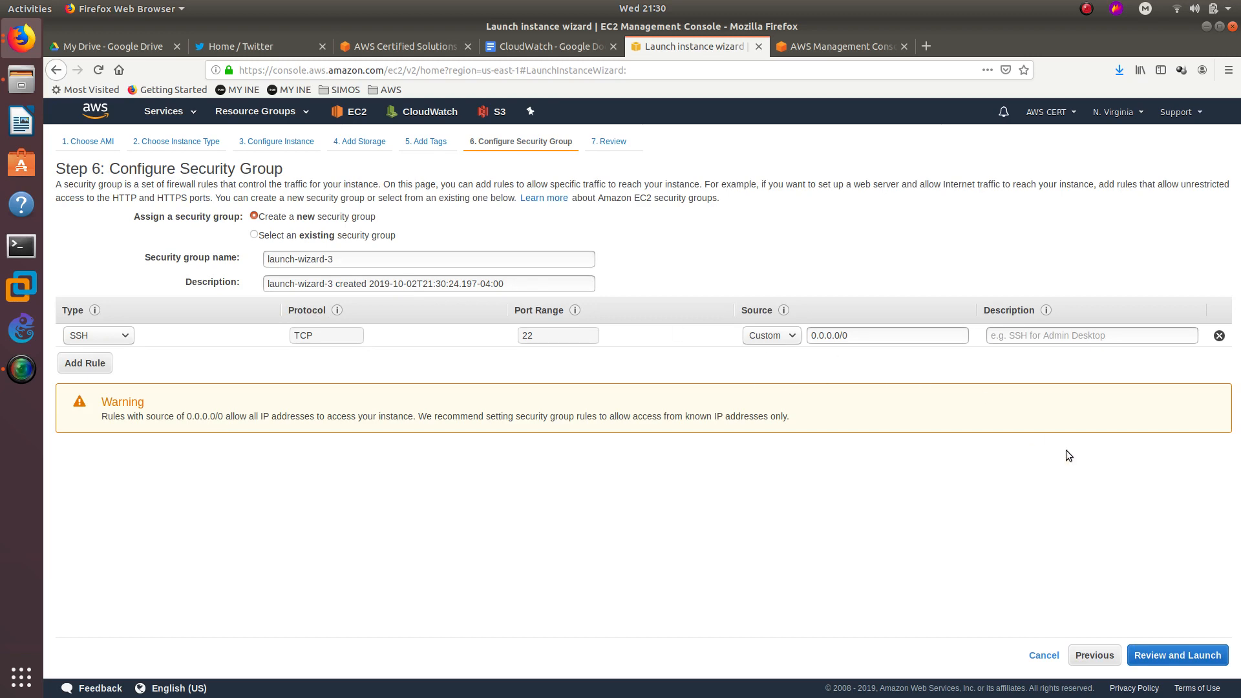
left_click(1171, 655)
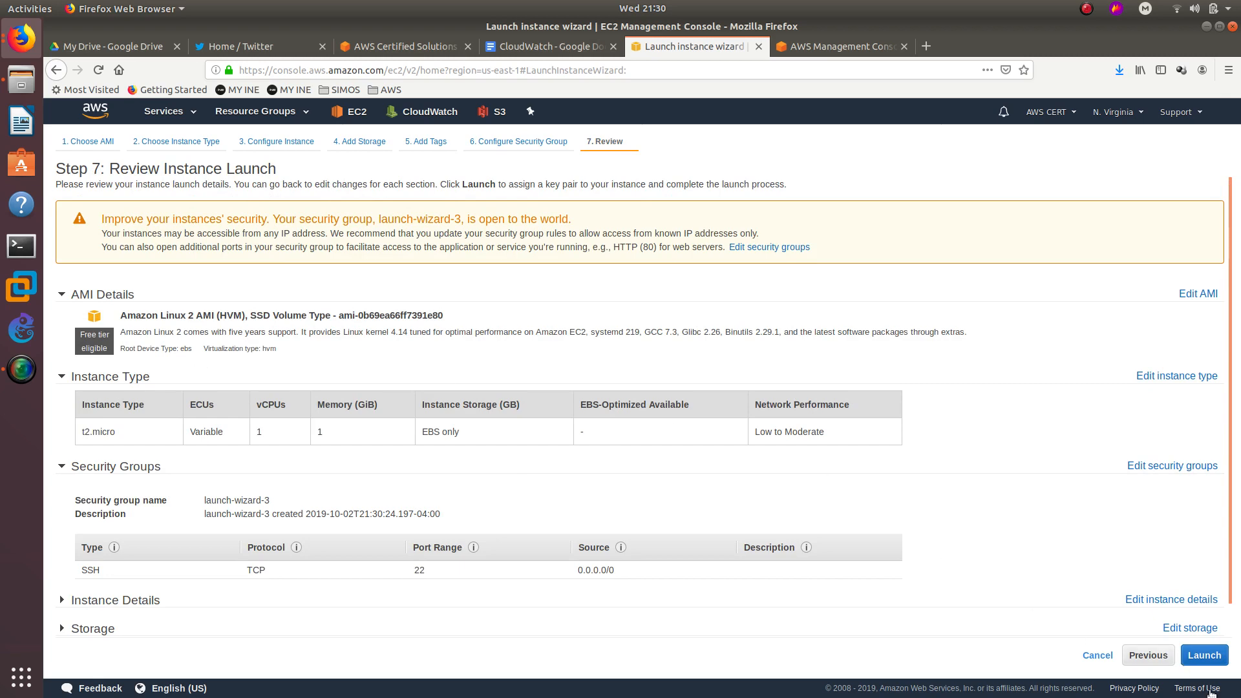
left_click(1204, 656)
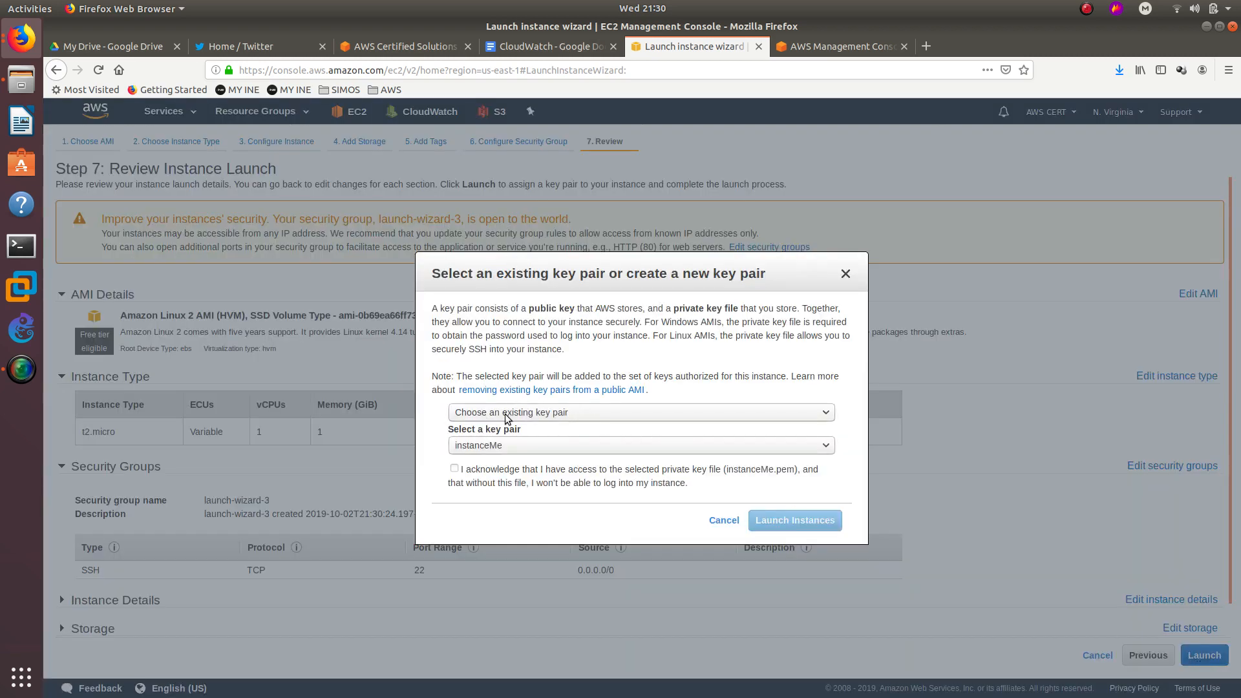
left_click(454, 469)
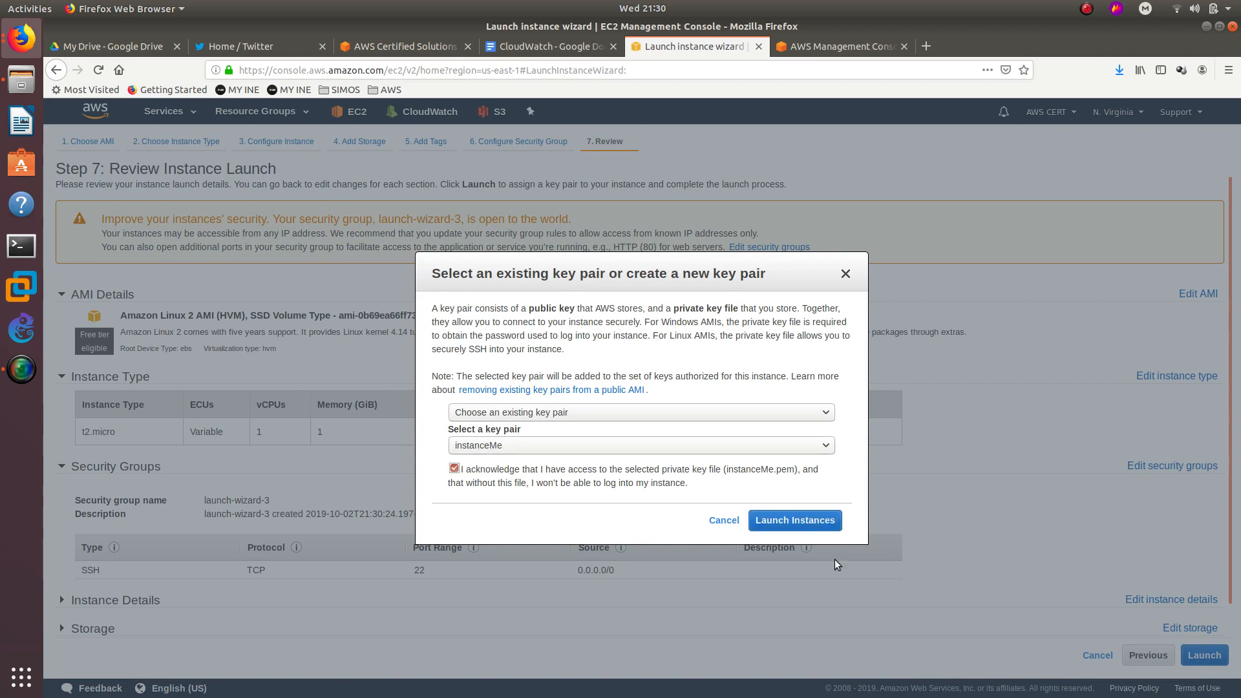
left_click(826, 521)
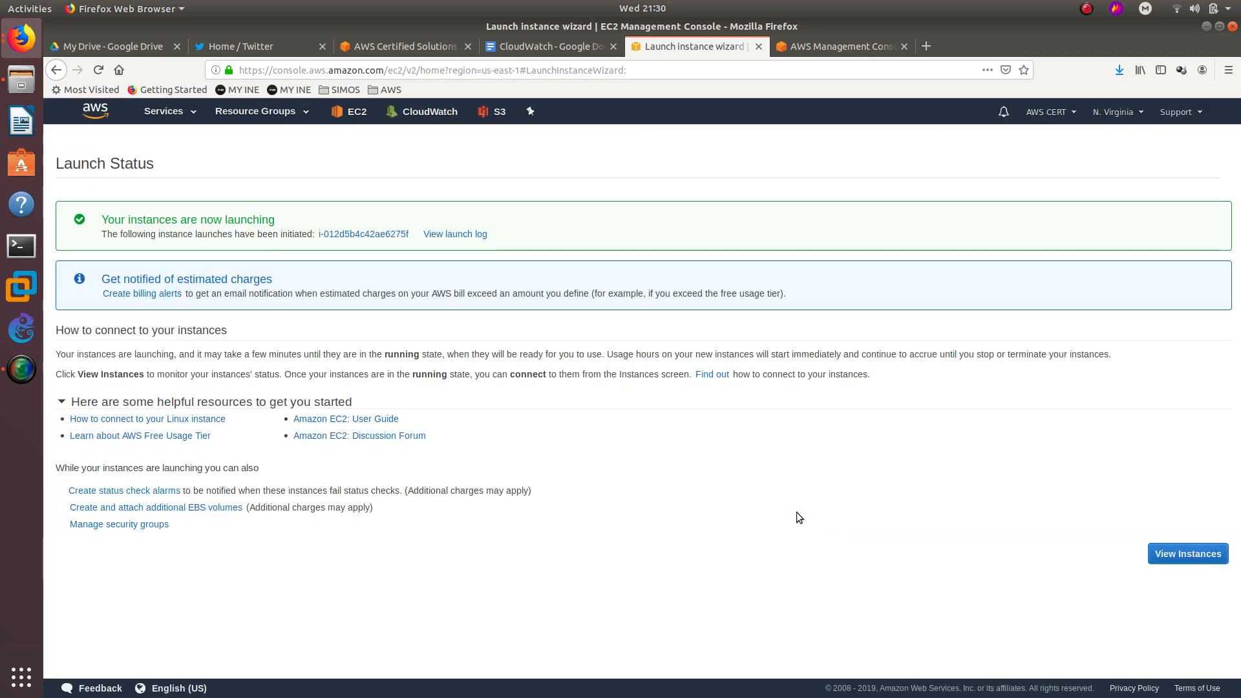
View the instances list and copy the CloudWatchEC2 instance ID.
left_click(1195, 553)
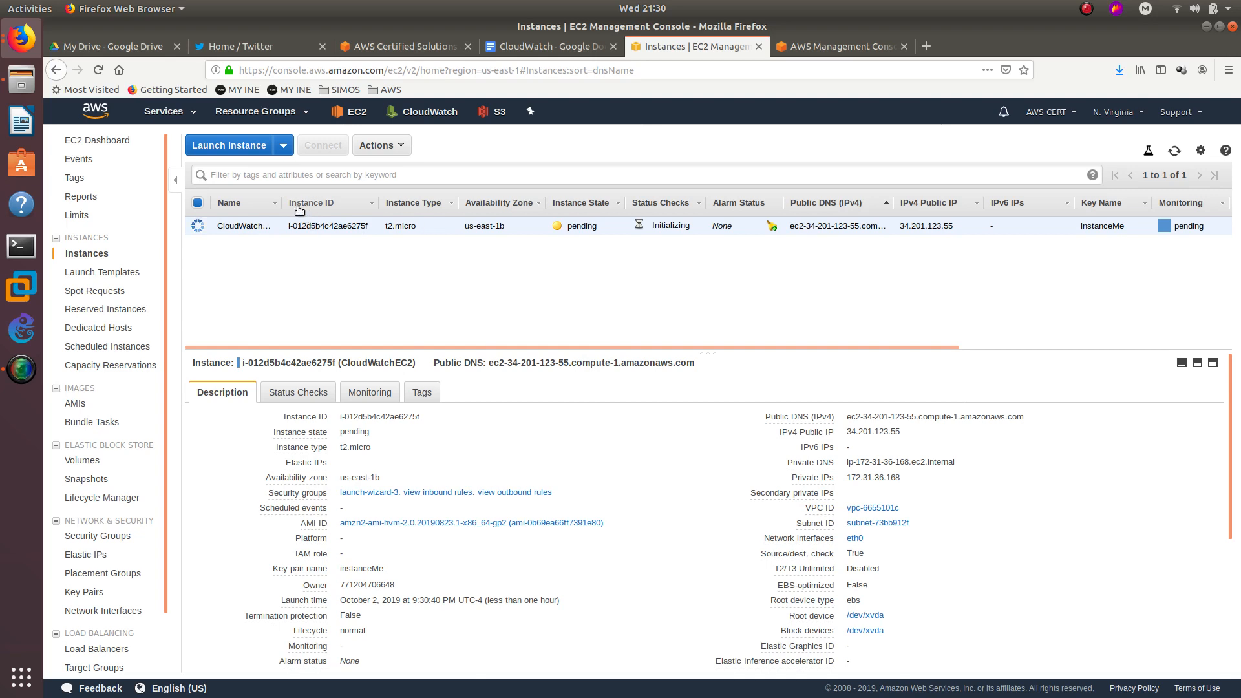
double_click(305, 228)
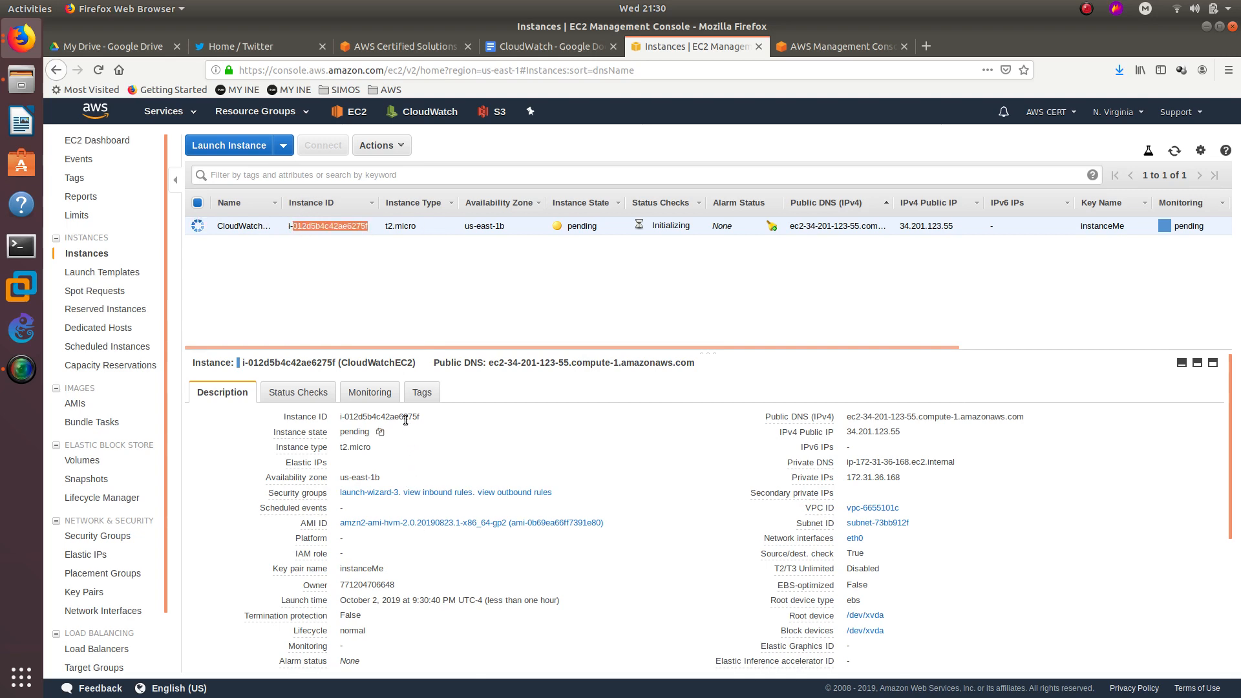
left_click(430, 417)
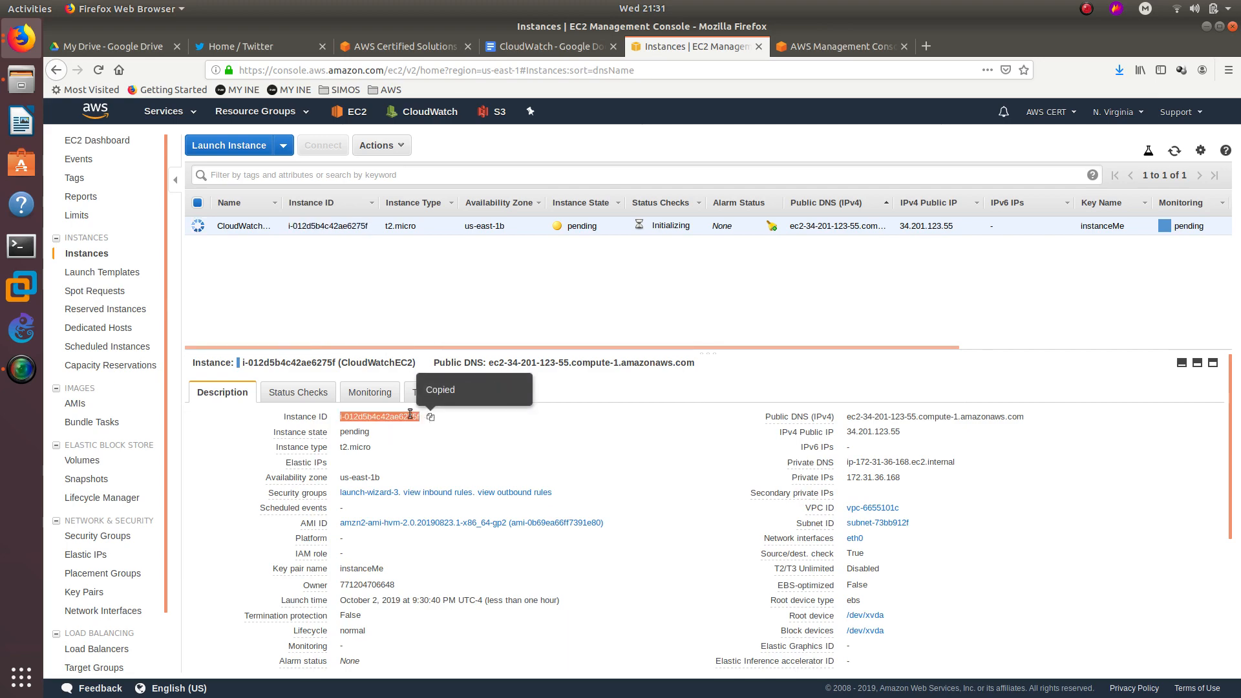
Paste the copied instance ID into a new Leafpad note, then return to the EC2 instances page.
key("super")
type("leaf")
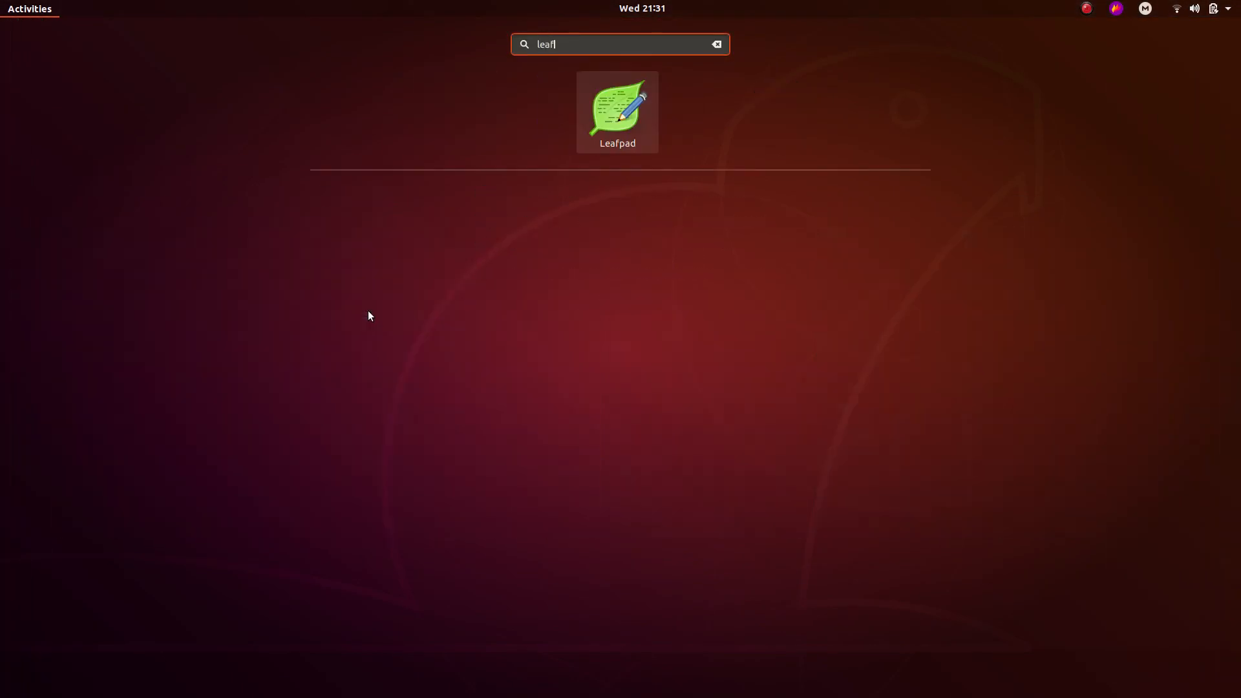
key("Return")
key("ctrl+v")
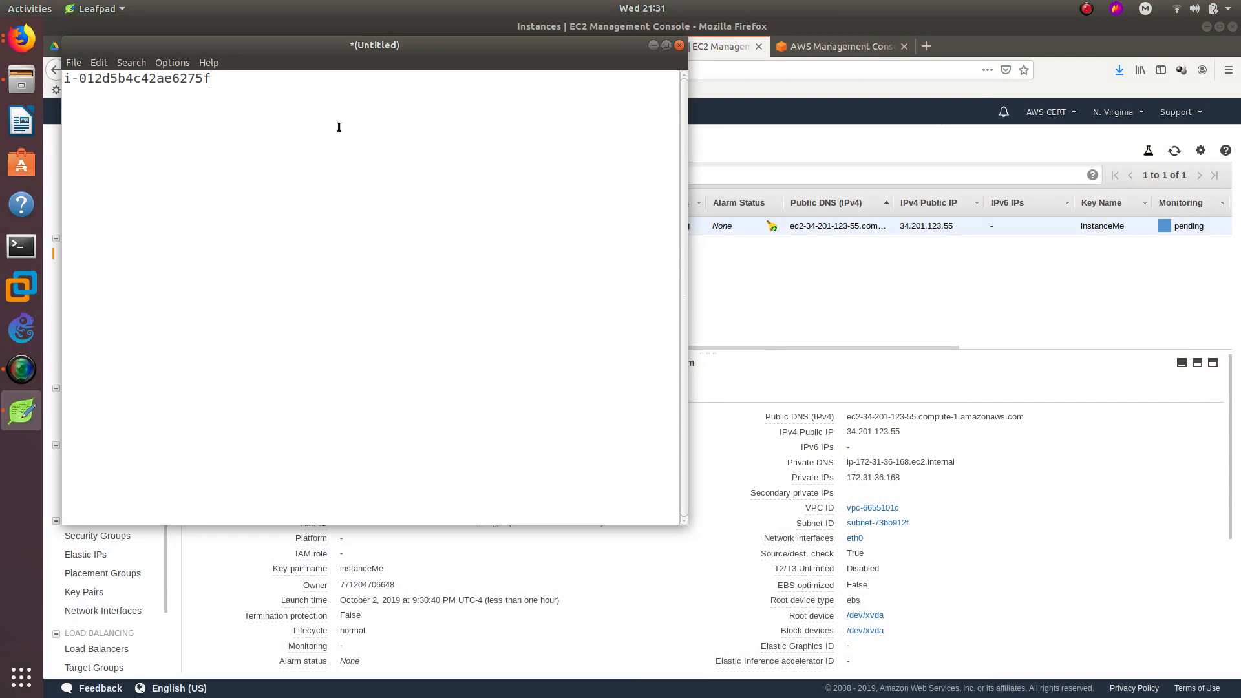
left_click_drag(389, 46, 567, 105)
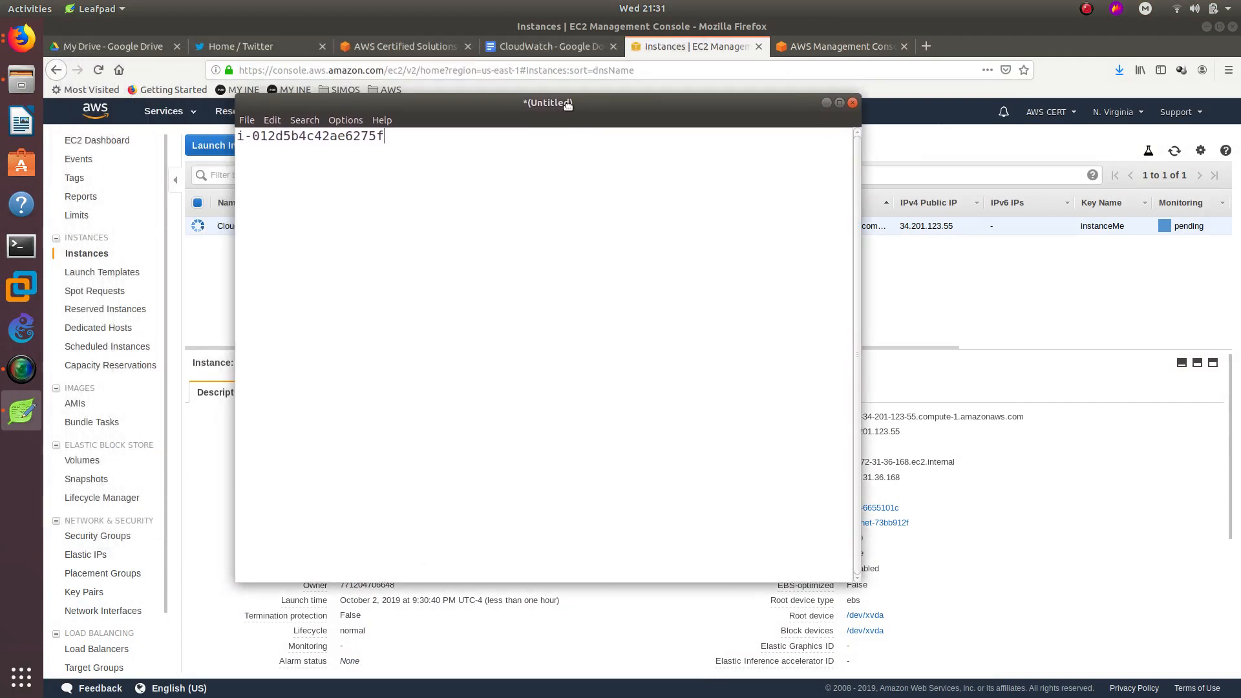
left_click(936, 285)
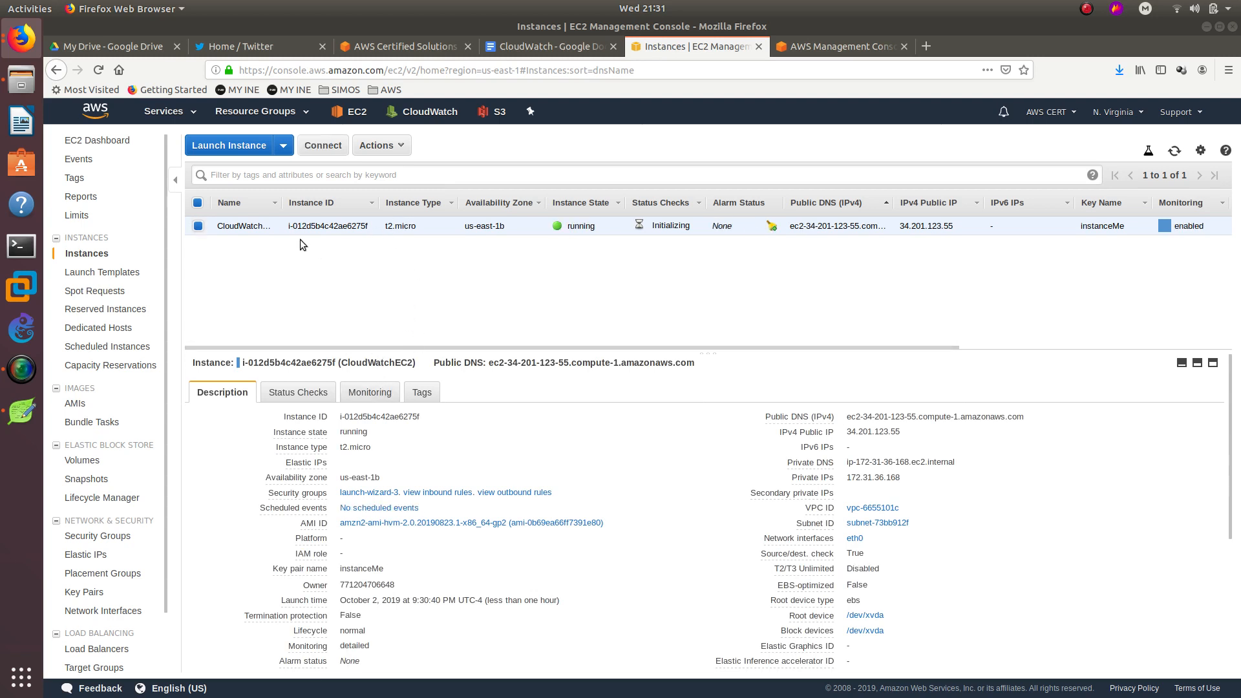
Scroll through the instance's Monitoring graphs, then move the console home tab ahead of EC2.
left_click(372, 390)
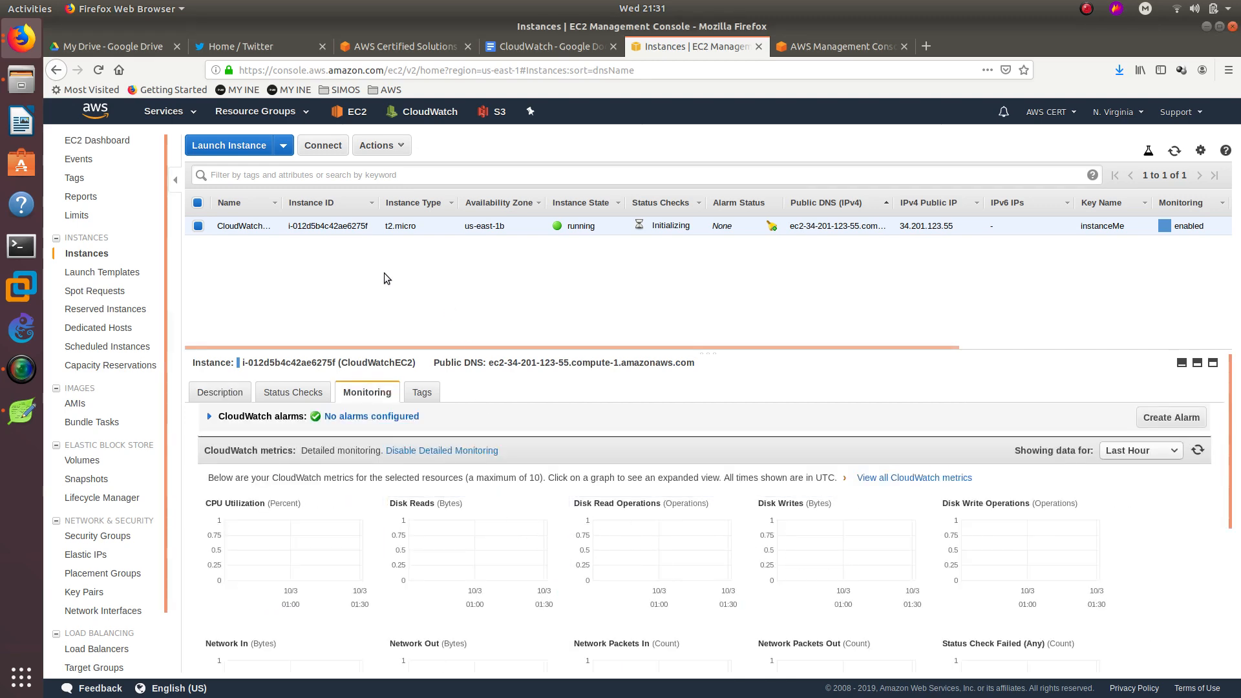
scroll(970, 527, "down", 2)
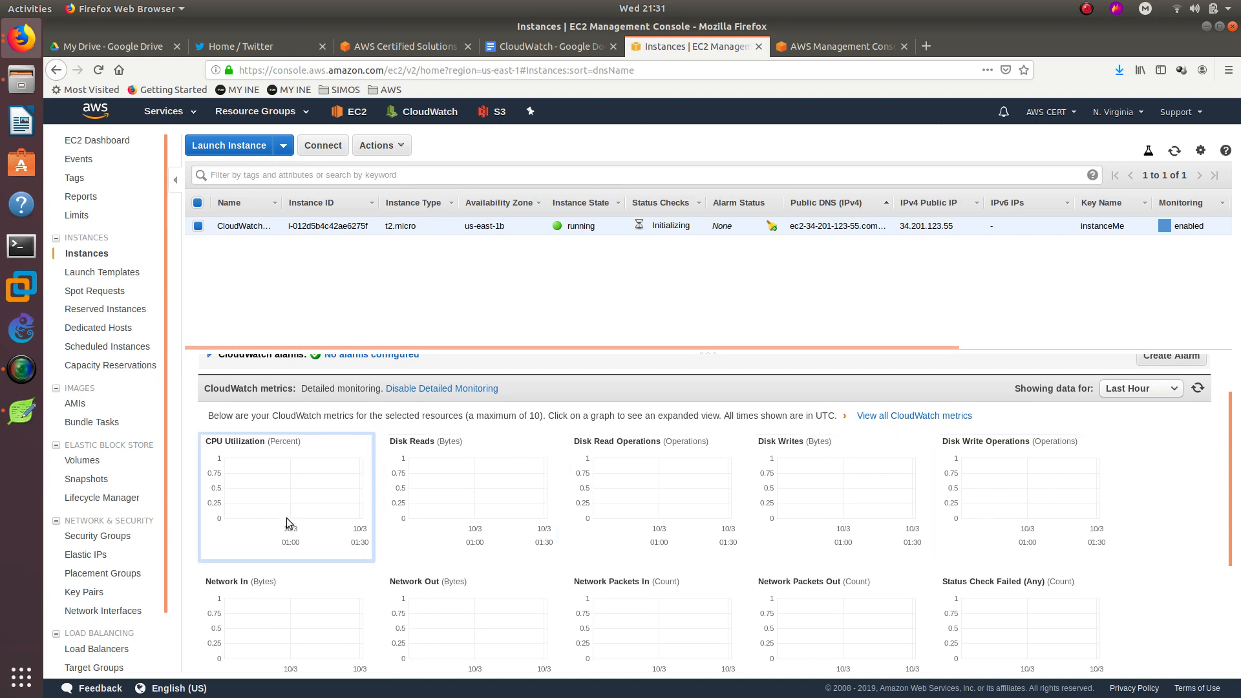
scroll(285, 518, "down", 4)
scroll(840, 526, "down", 2)
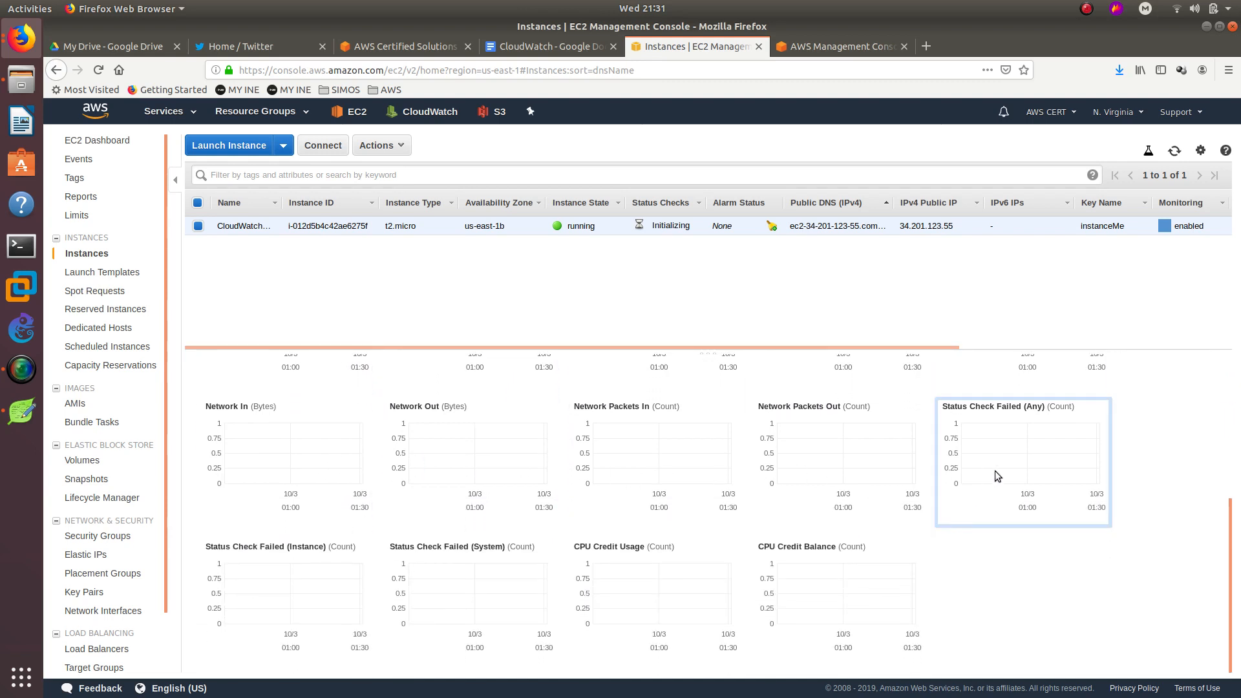
scroll(249, 589, "up", 8)
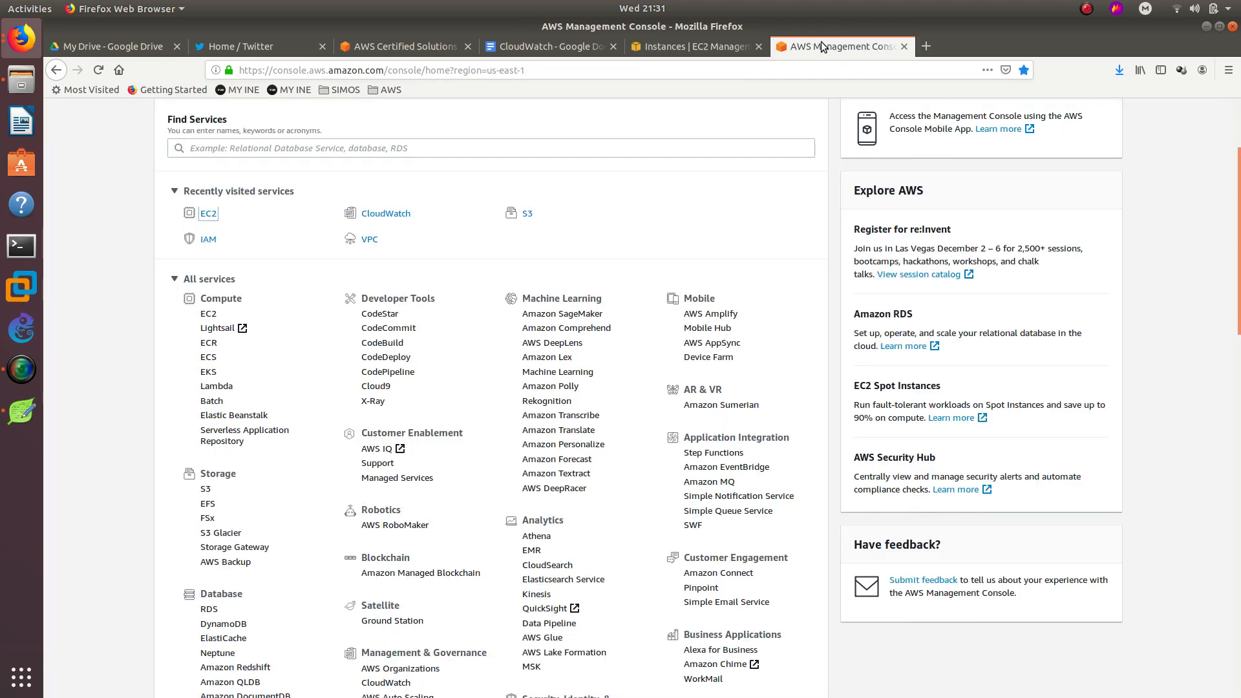
left_click_drag(821, 41, 685, 60)
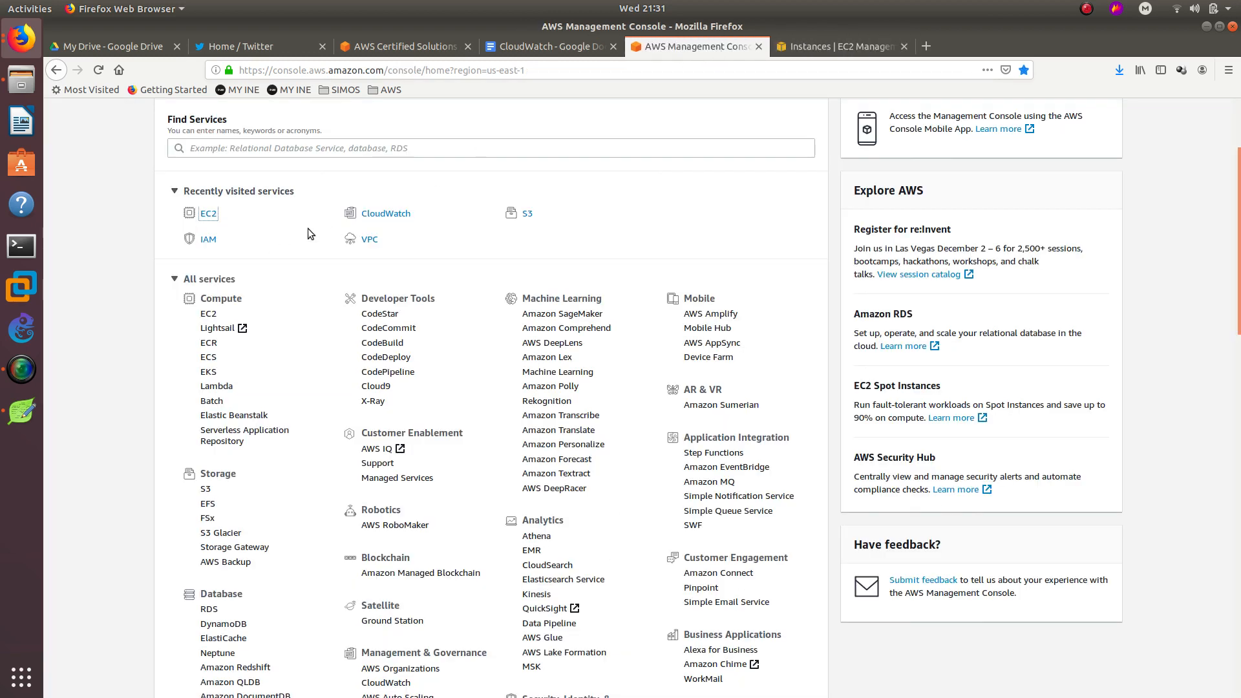
Open CloudWatch from the console home's Management & Governance section and go to Alarms.
left_click(377, 214)
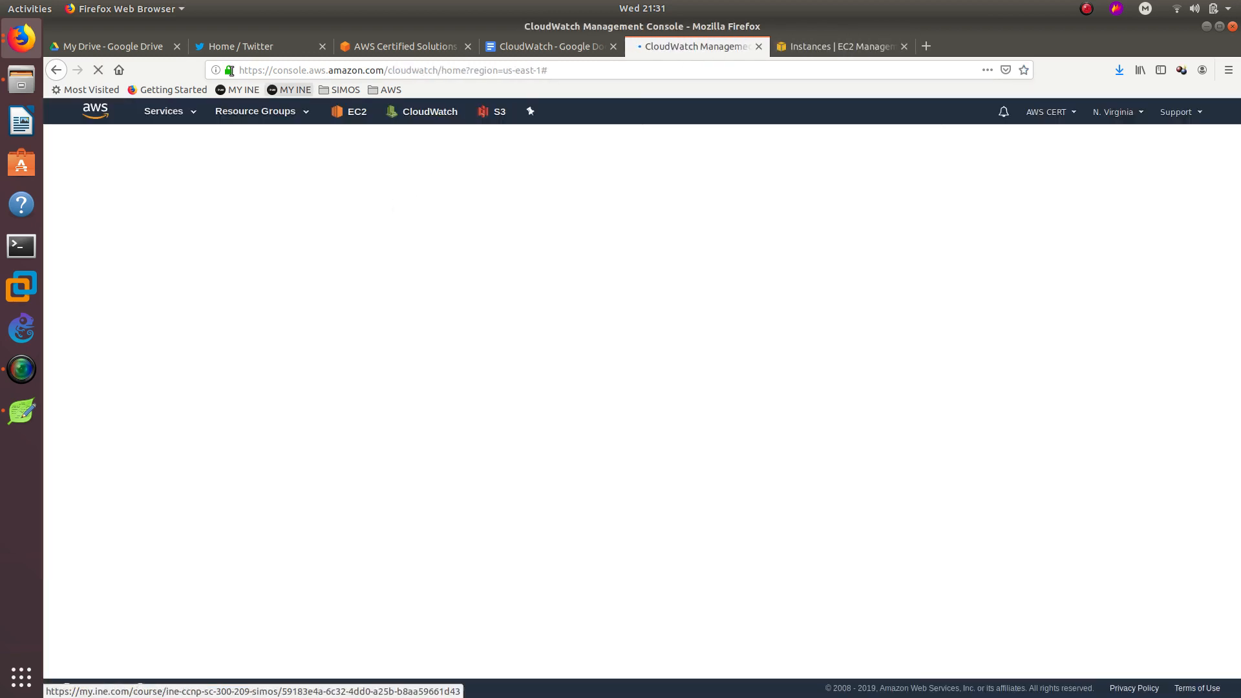
left_click(95, 115)
scroll(195, 321, "down", 5)
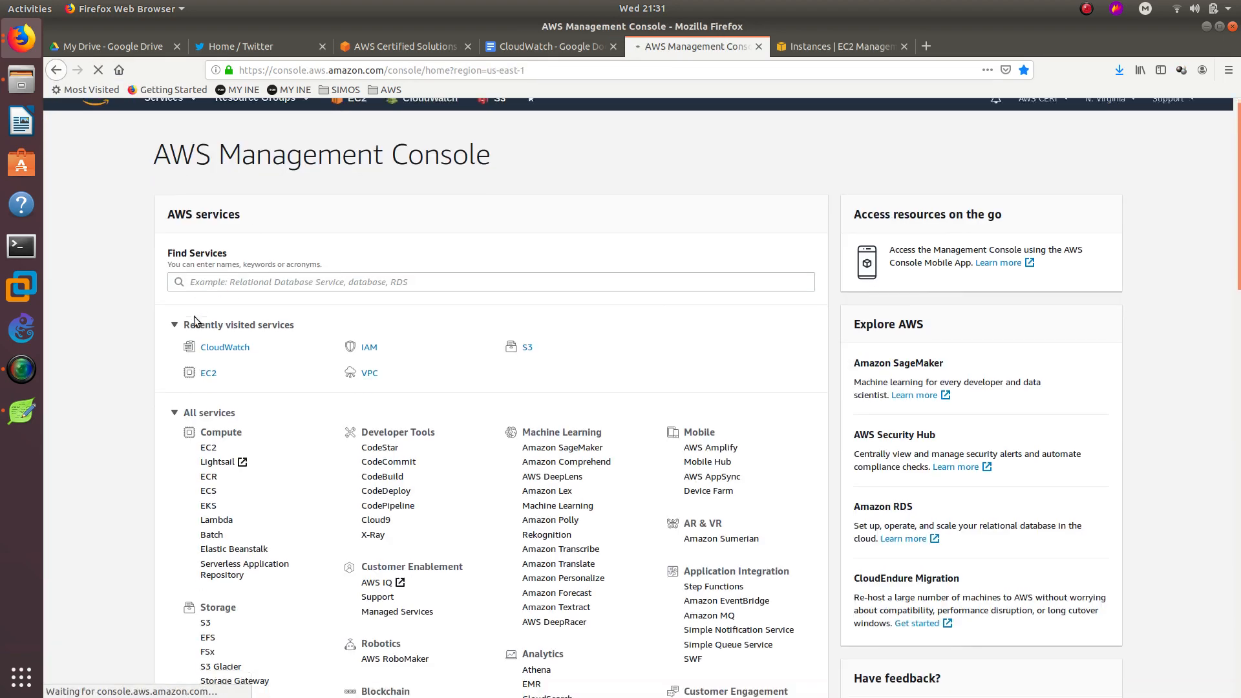
scroll(195, 321, "down", 3)
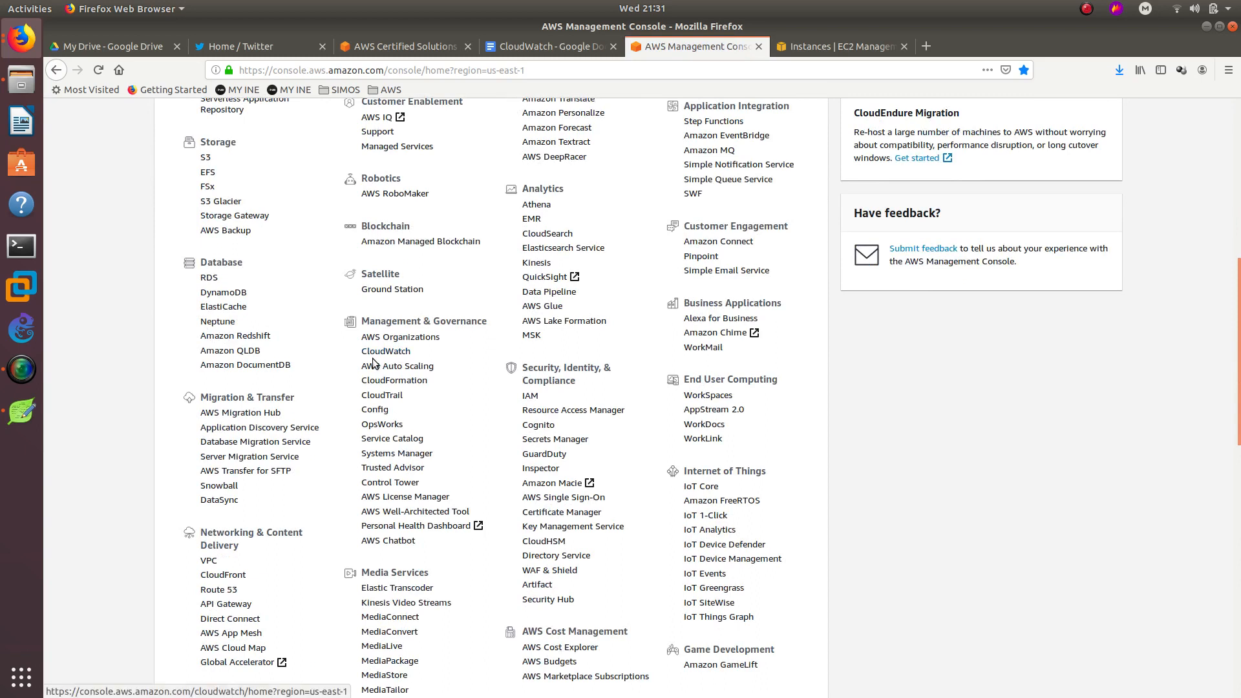
left_click_drag(364, 325, 493, 315)
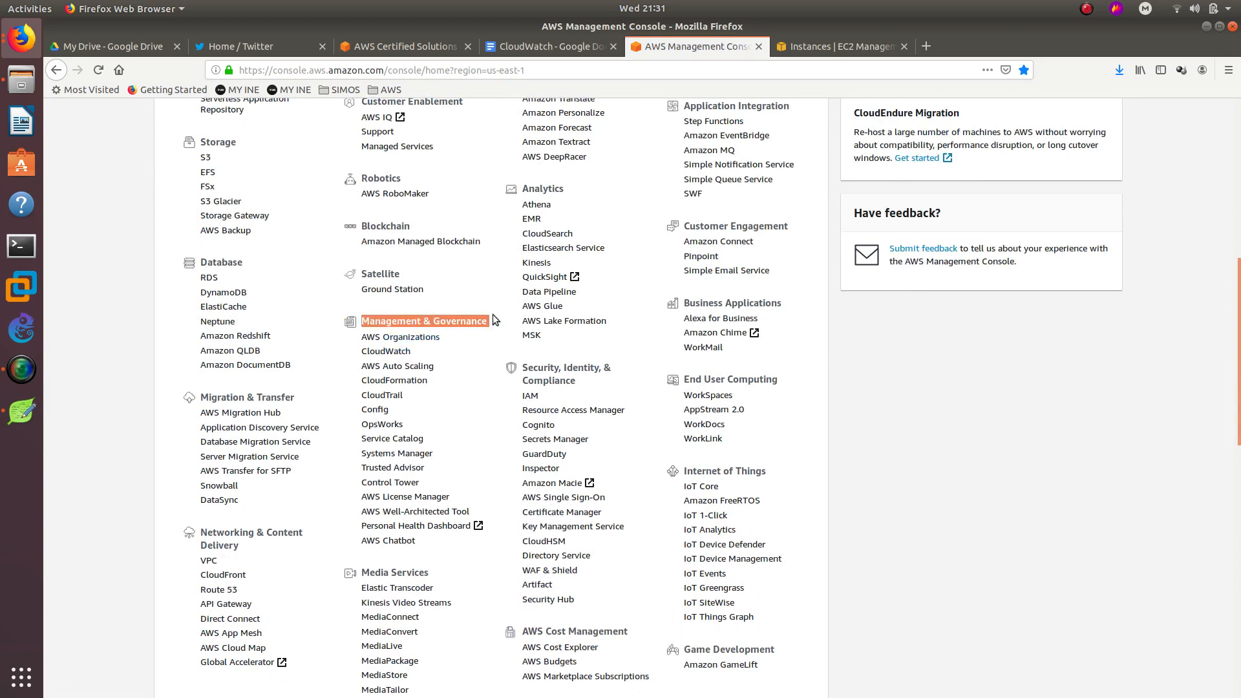
left_click(396, 351)
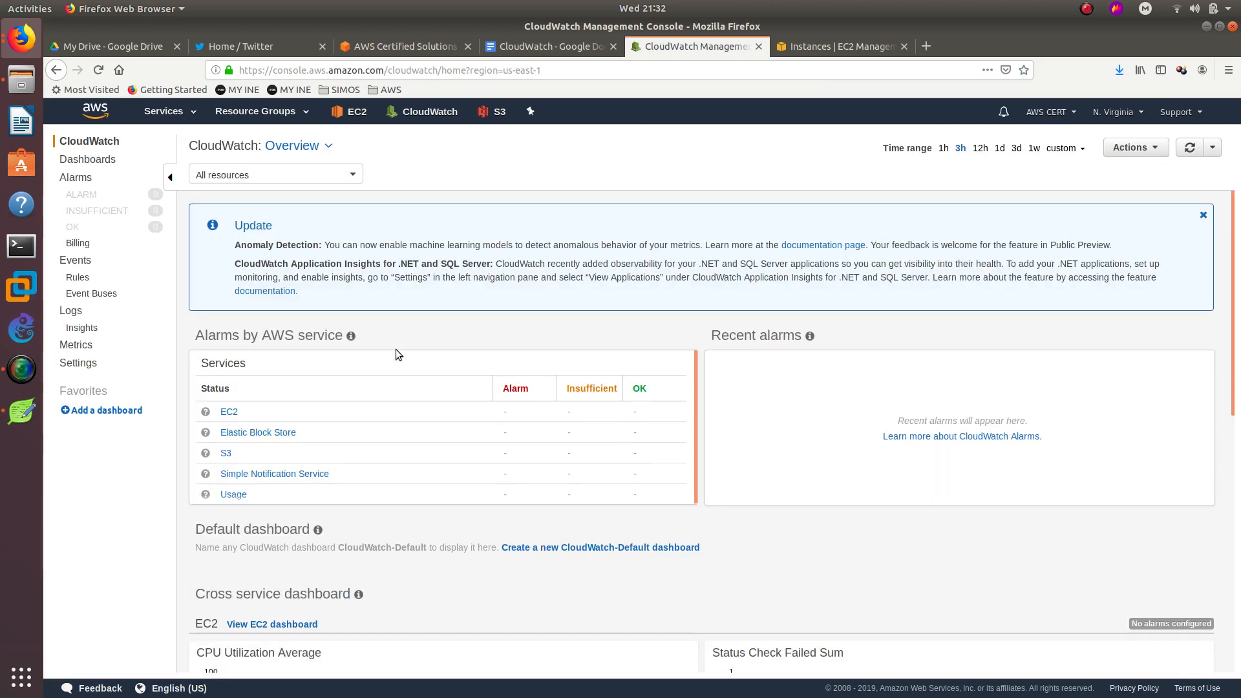
left_click(88, 180)
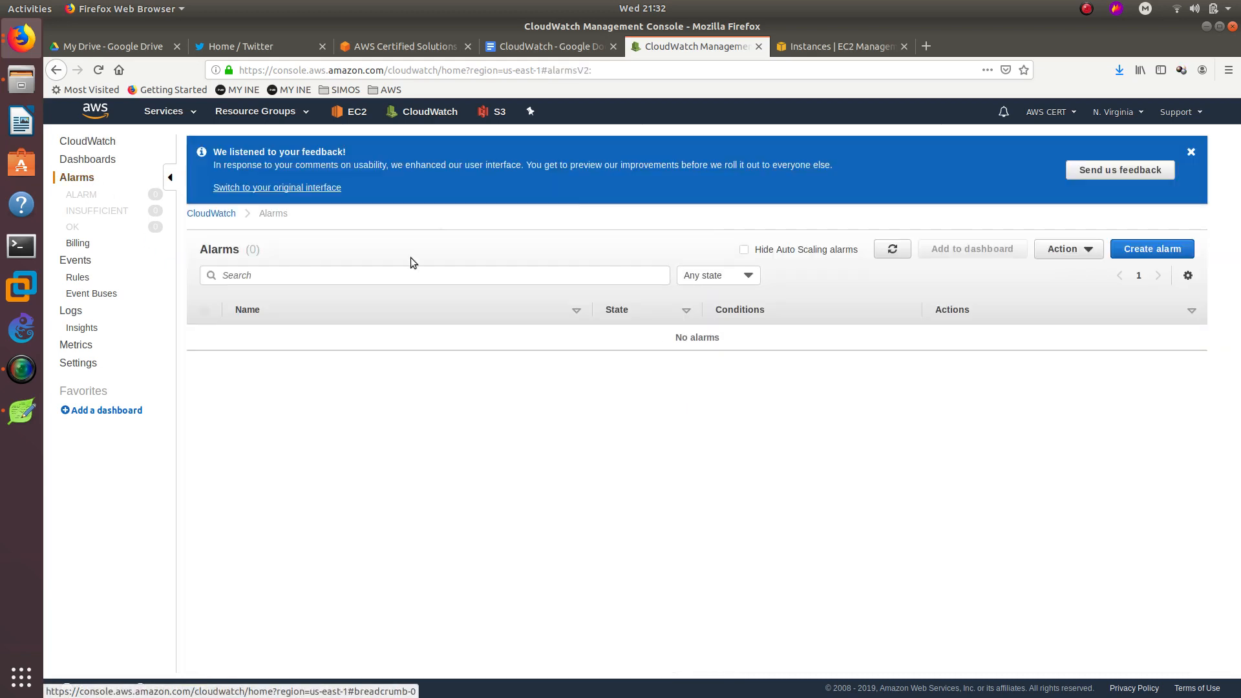
Start a new alarm and browse EC2 Per-Instance Metrics to choose its metric.
left_click(1128, 253)
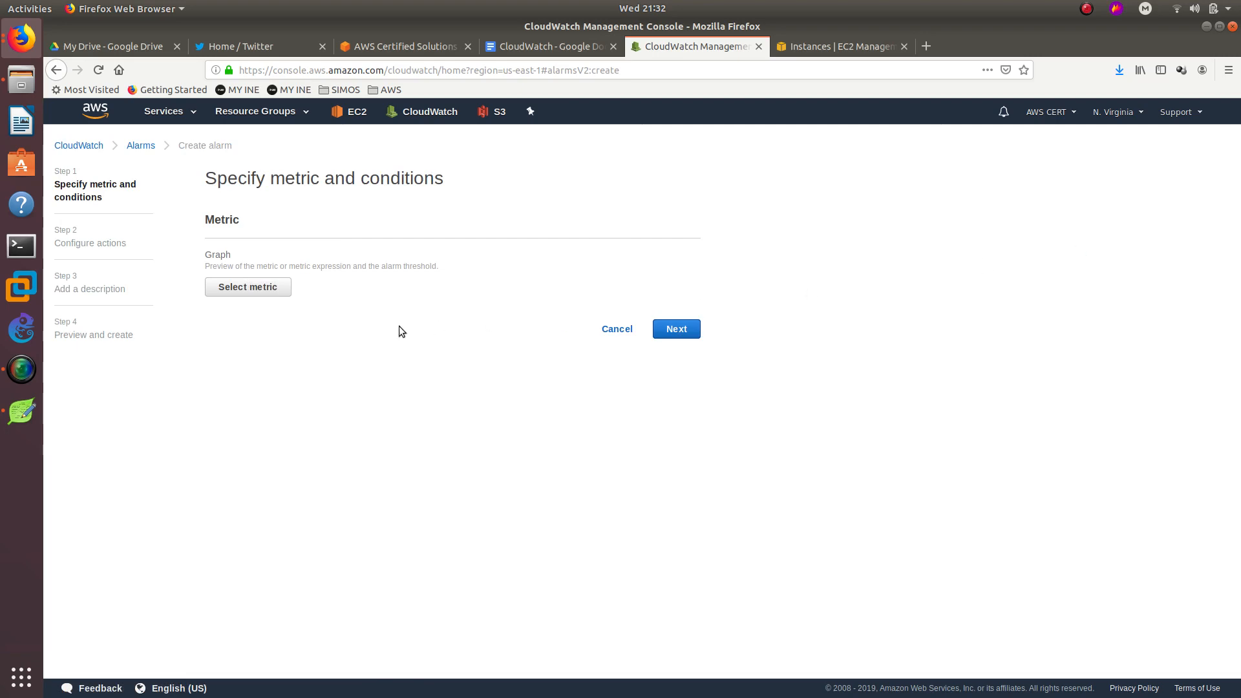
left_click(260, 291)
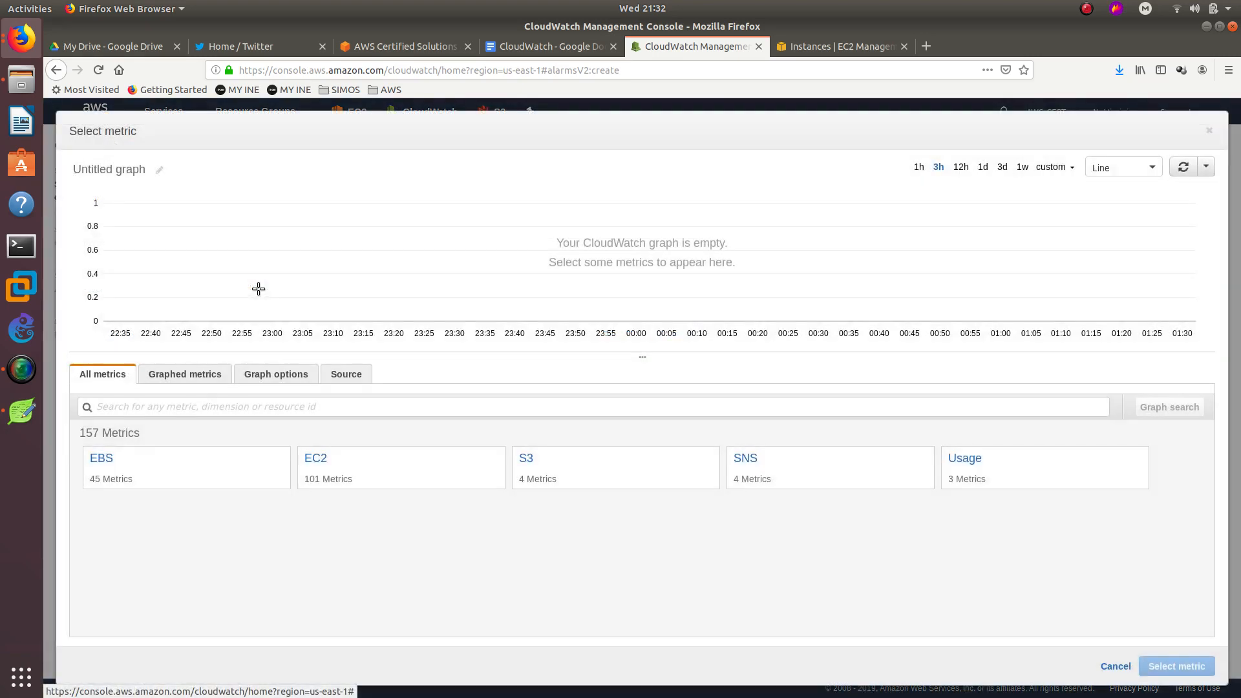
left_click(320, 463)
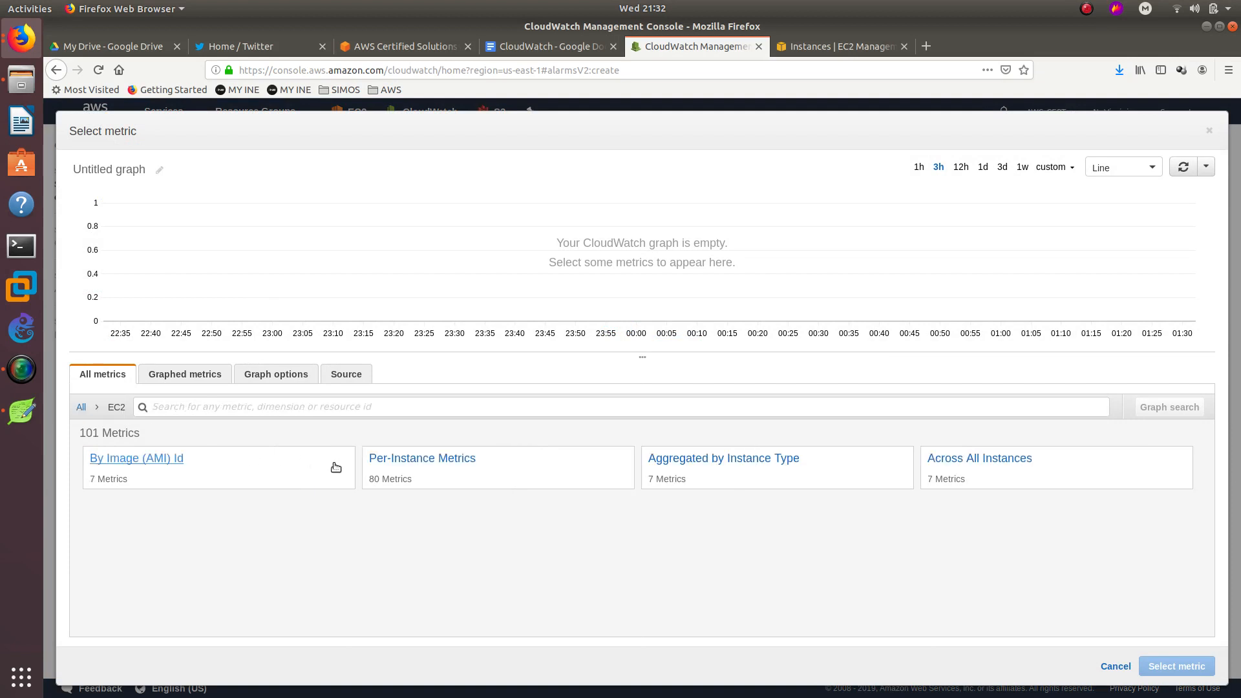
left_click(416, 462)
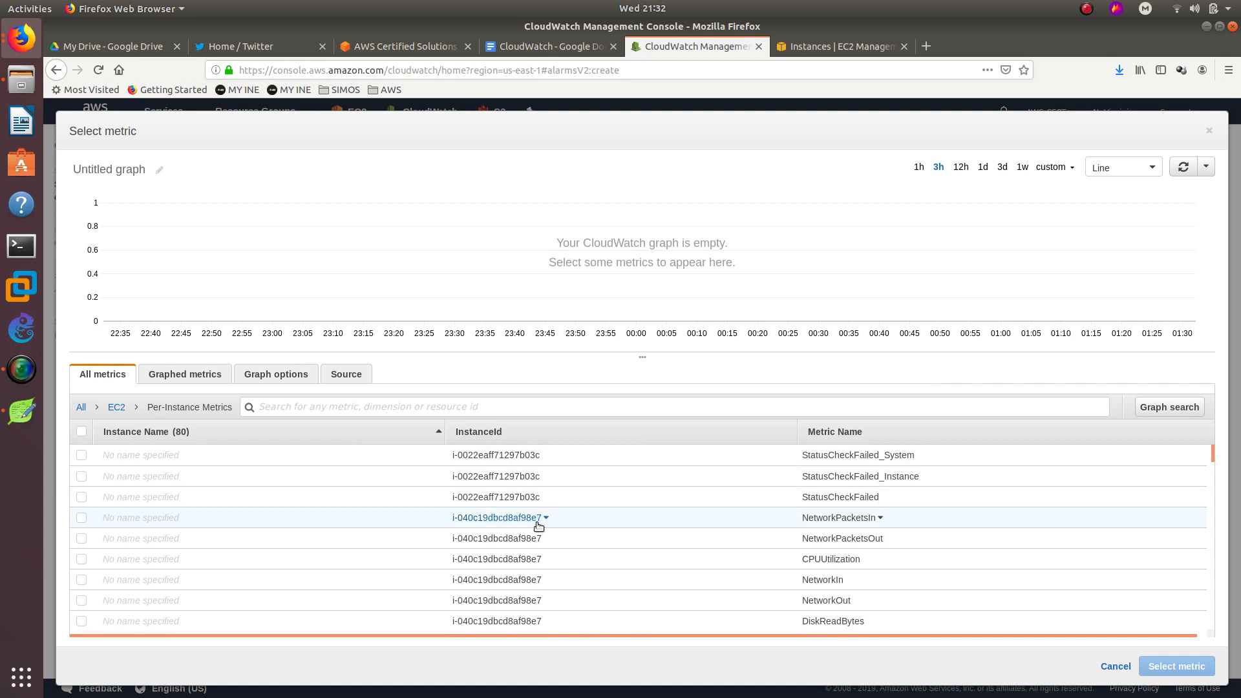
Check the instance ID in the Leafpad note and scroll the per-instance metric list.
left_click(29, 421)
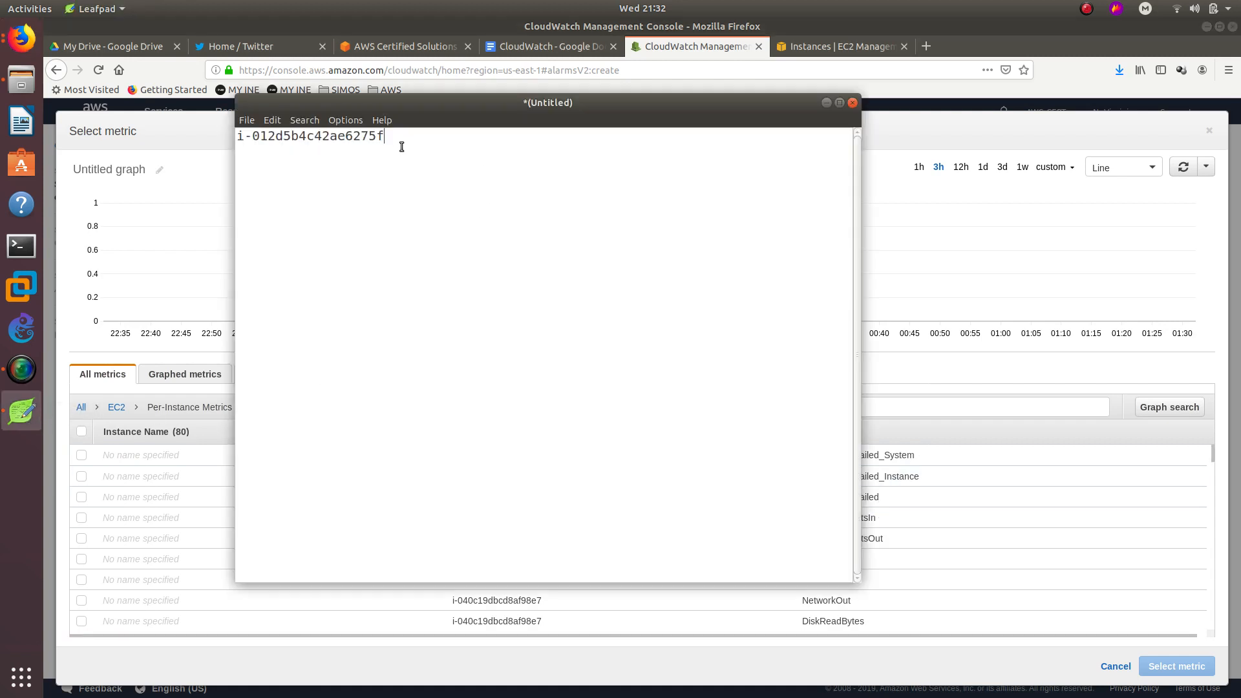
left_click_drag(388, 137, 359, 132)
left_click(953, 206)
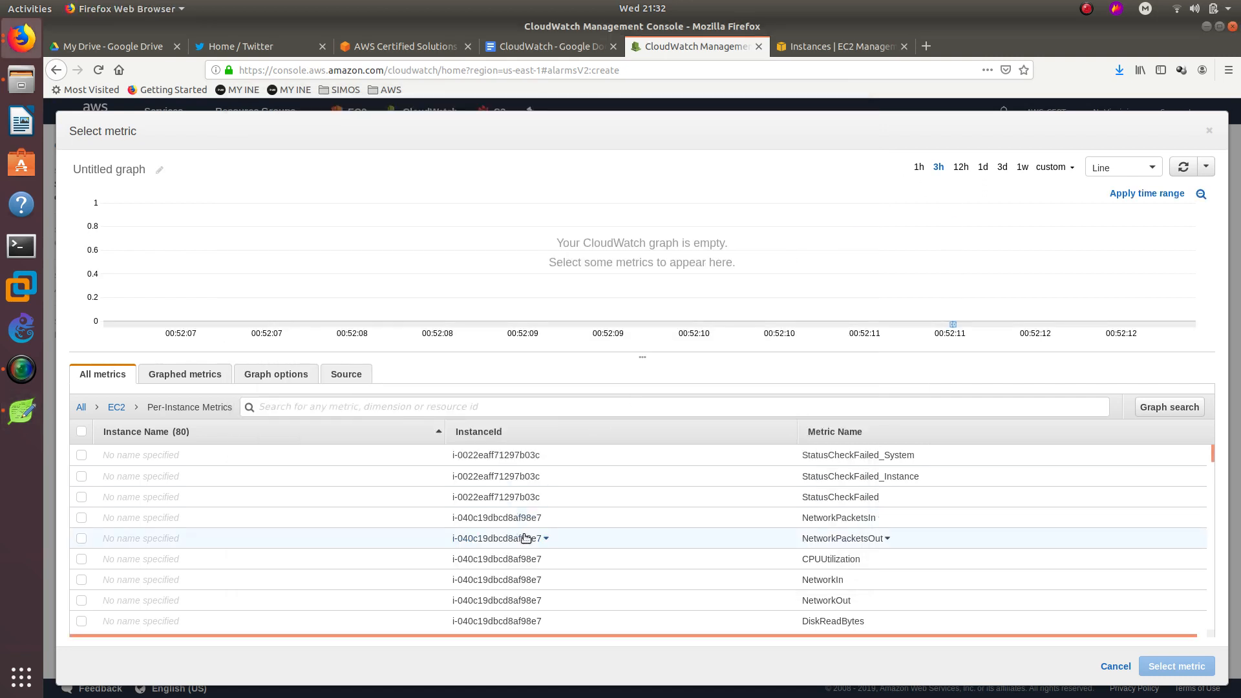
scroll(523, 527, "down", 3)
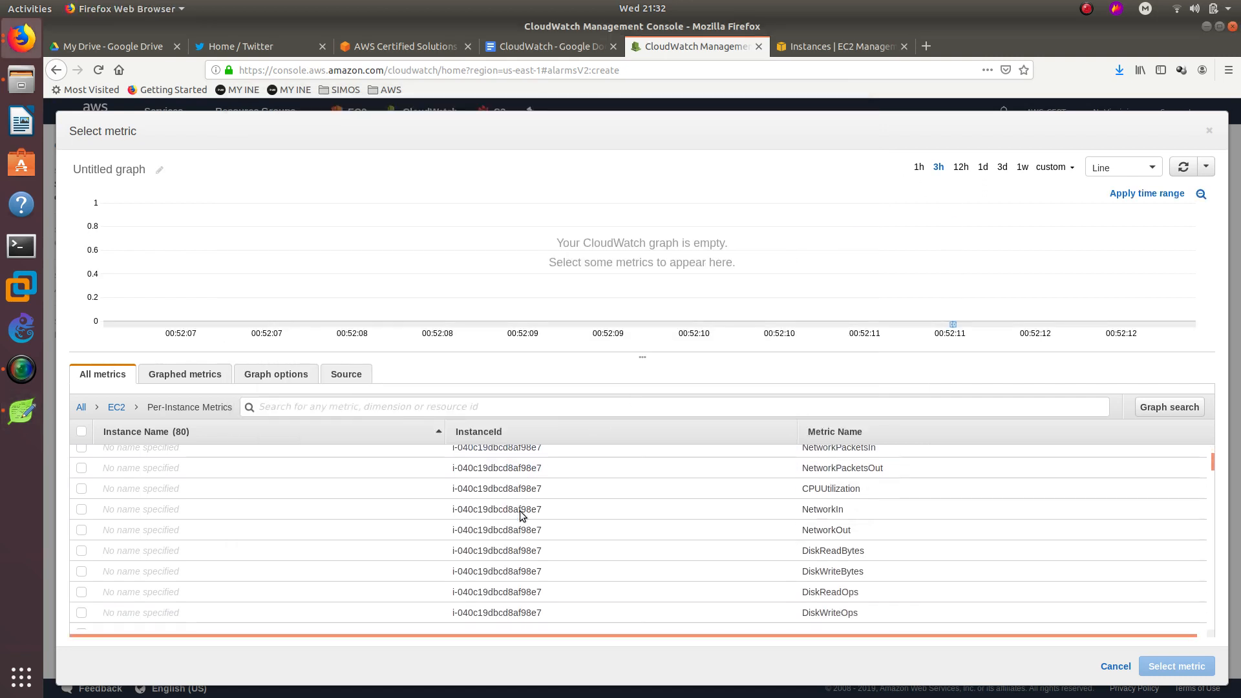
scroll(521, 514, "down", 10)
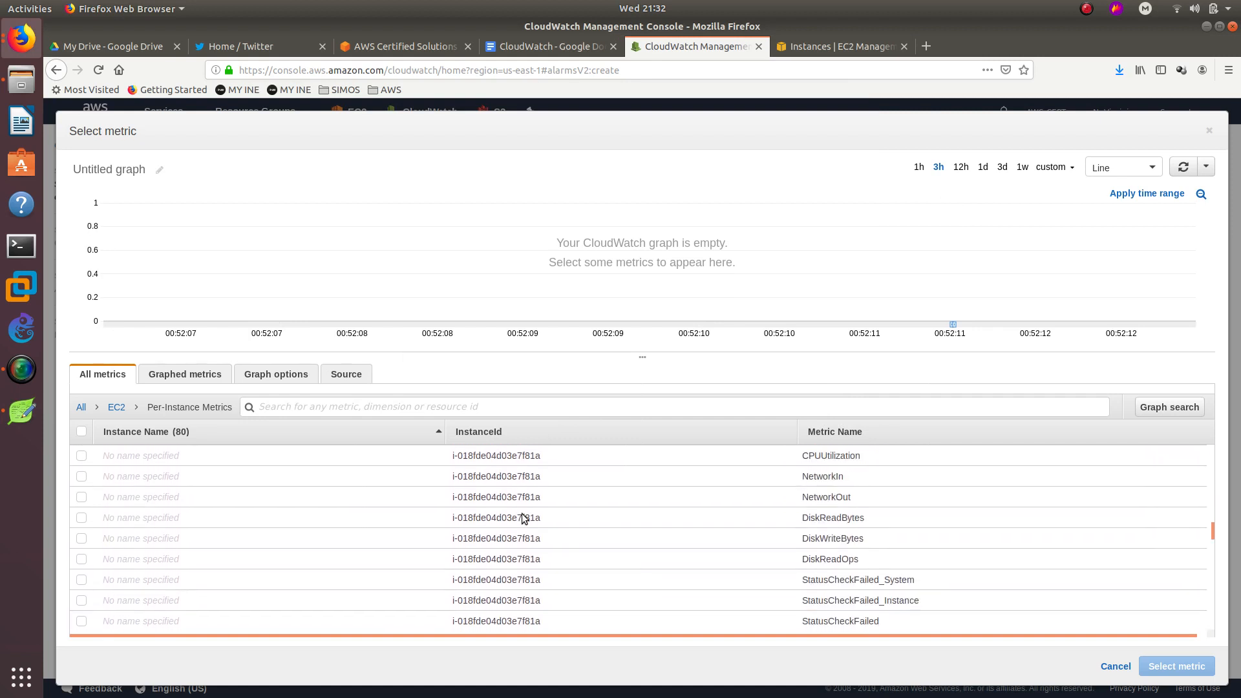
scroll(521, 513, "down", 10)
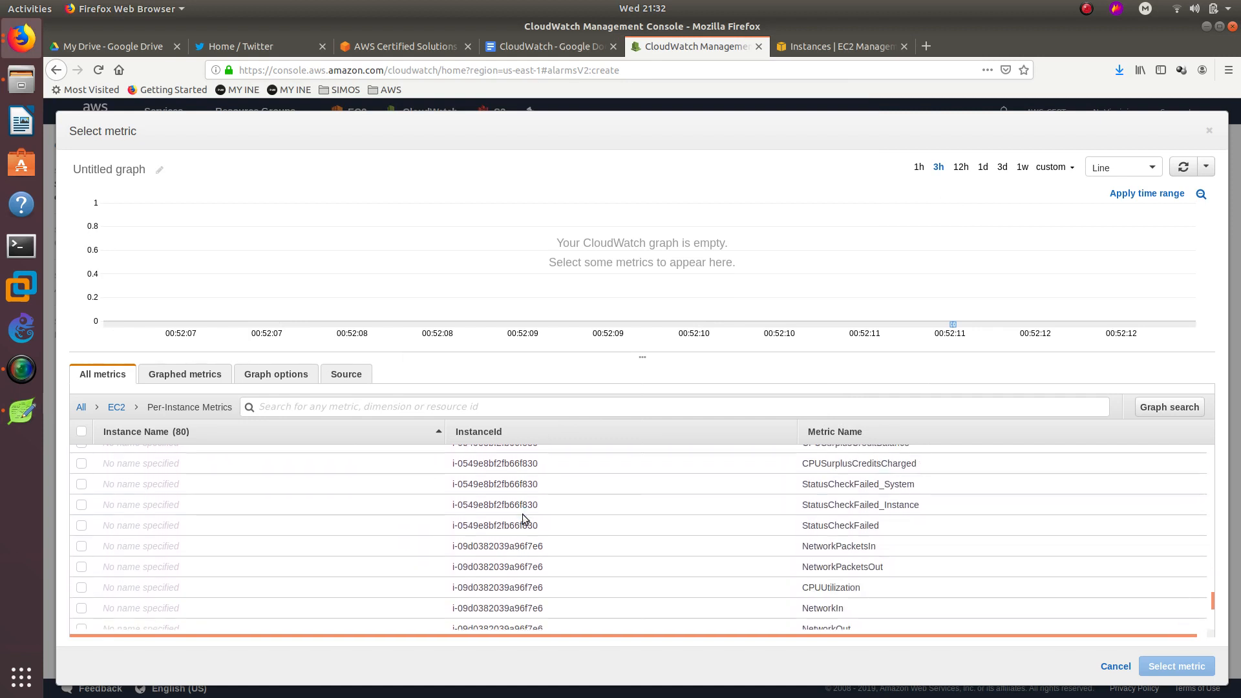
scroll(524, 517, "down", 4)
scroll(530, 512, "up", 10)
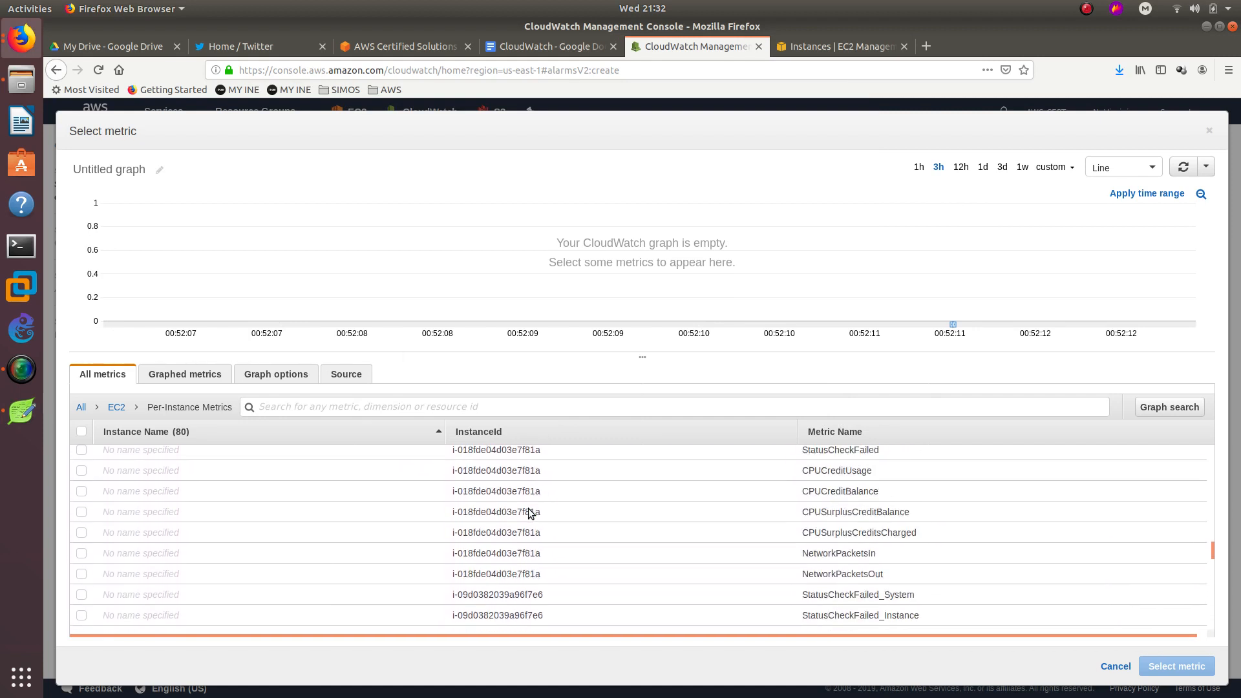
scroll(529, 512, "up", 10)
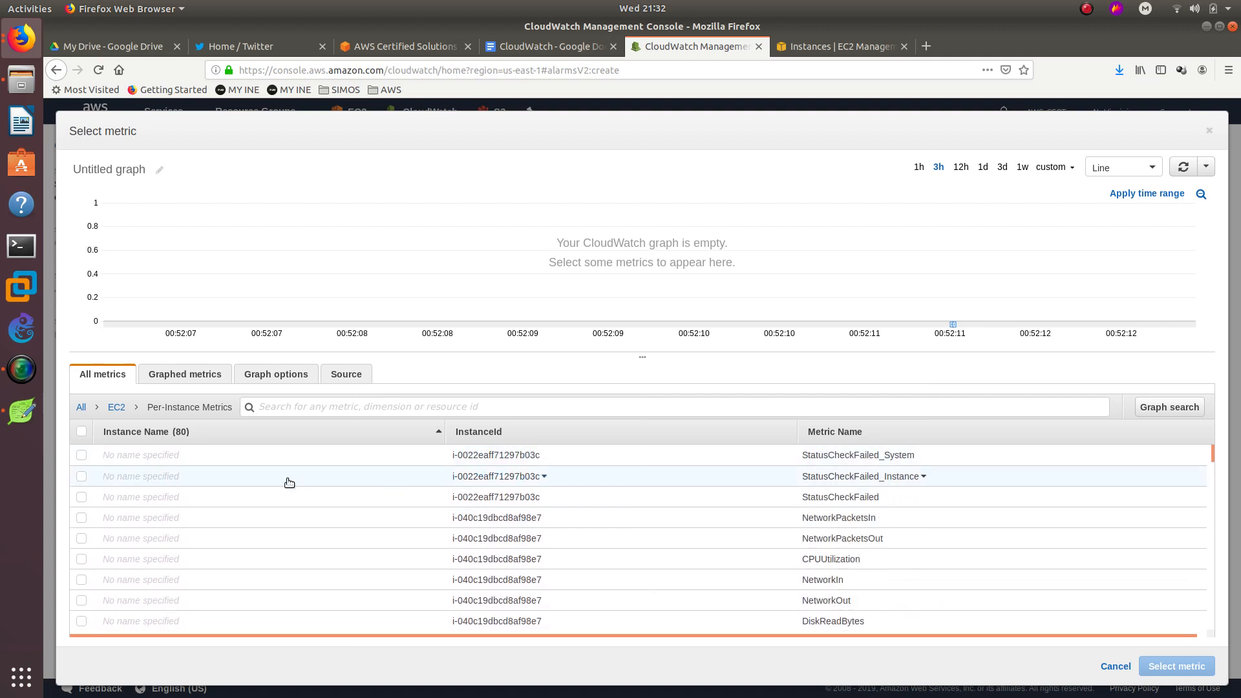
Copy the instance ID from Leafpad and search the metrics for it.
left_click(23, 409)
left_click(286, 137)
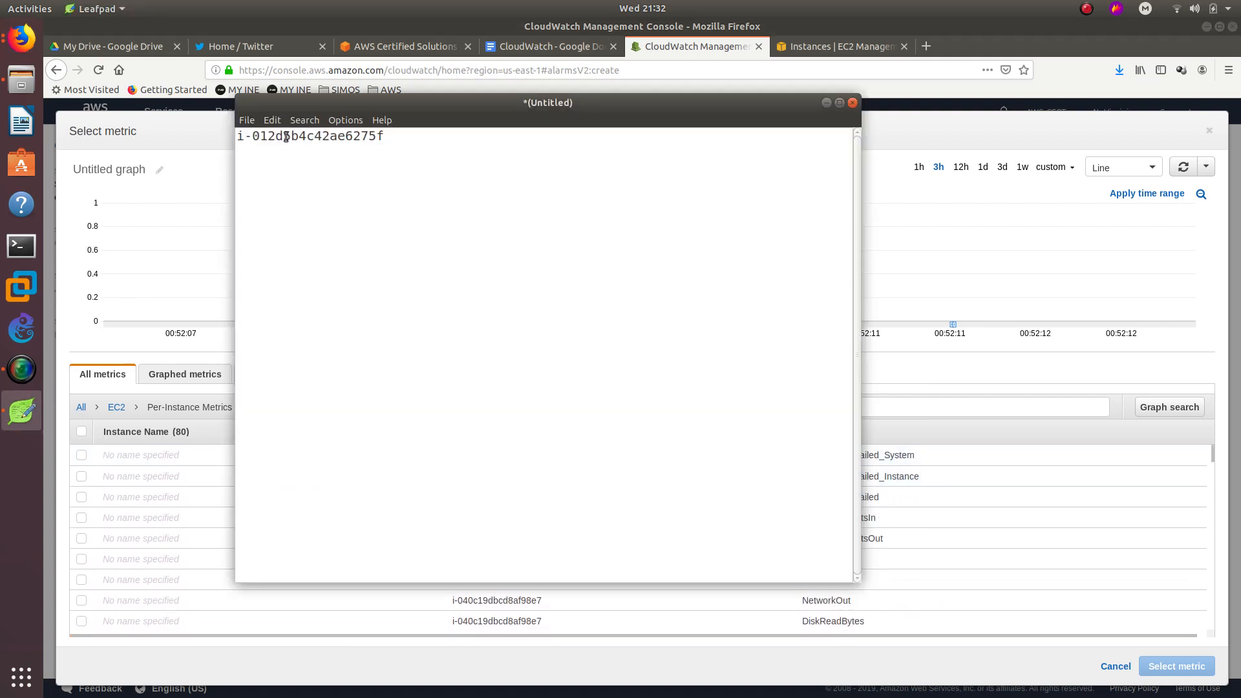
triple_click(286, 137)
key("ctrl+c")
right_click(286, 137)
left_click(200, 269)
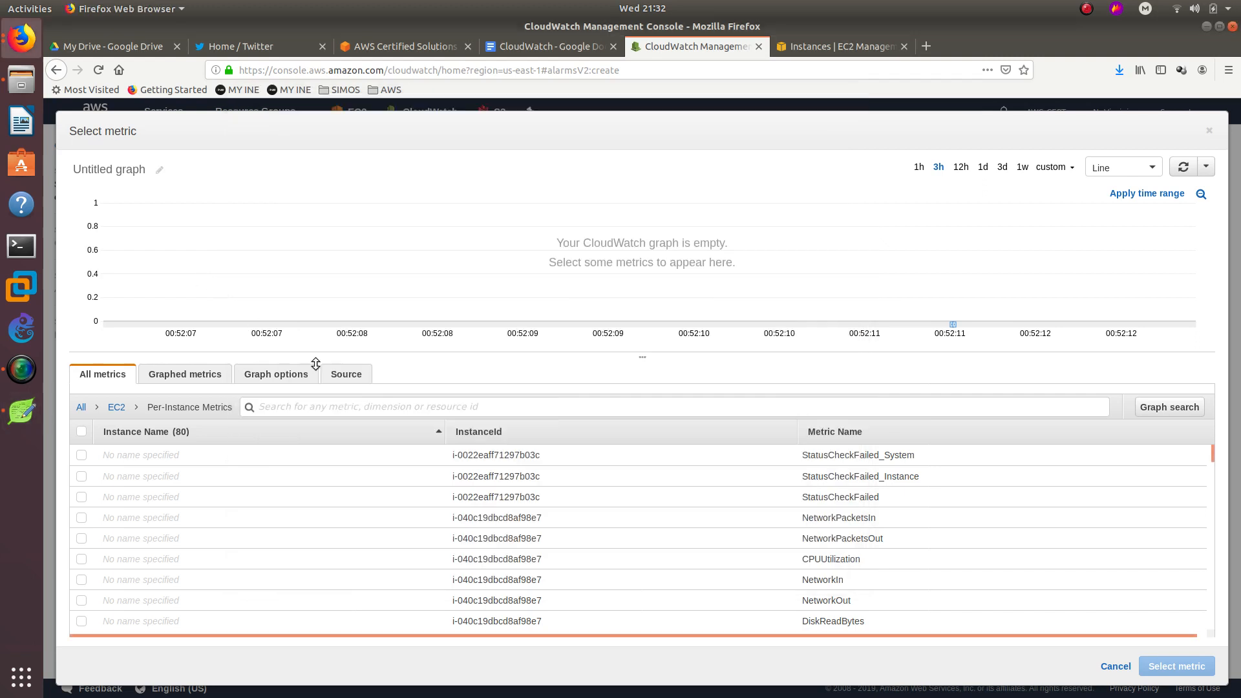
left_click(328, 405)
key("ctrl+v")
key("Return")
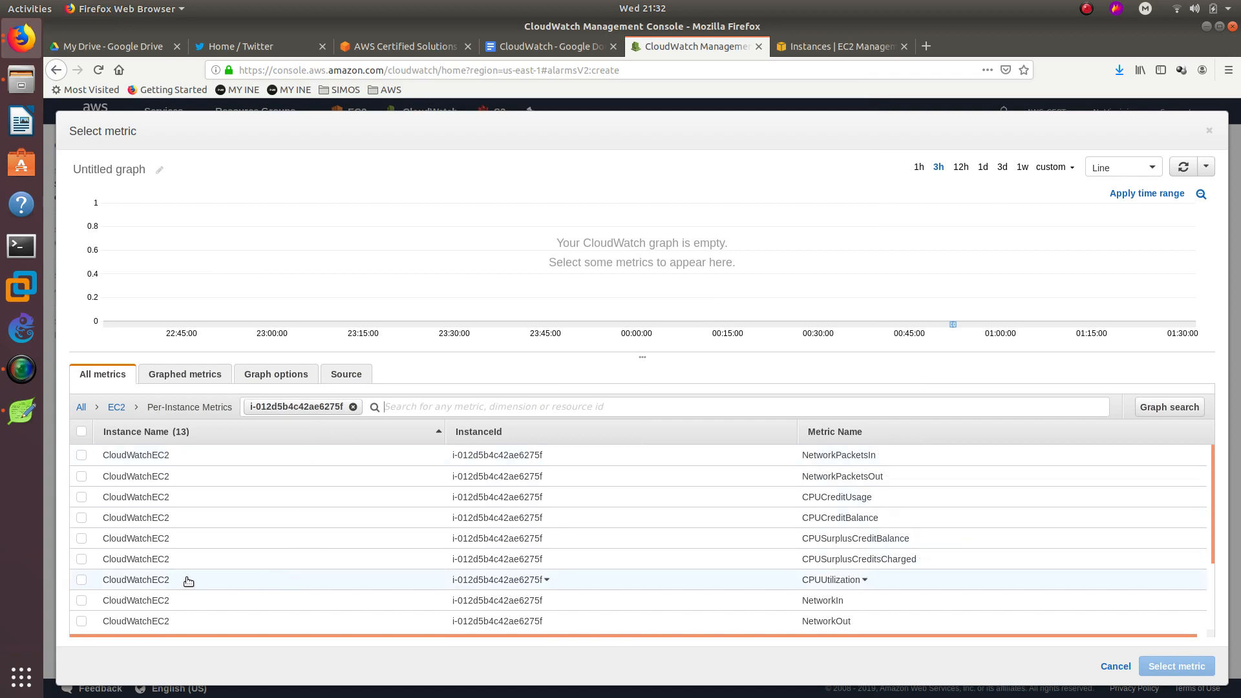
Select CloudWatchEC2's CPUUtilization metric as the alarm's metric.
left_click(80, 579)
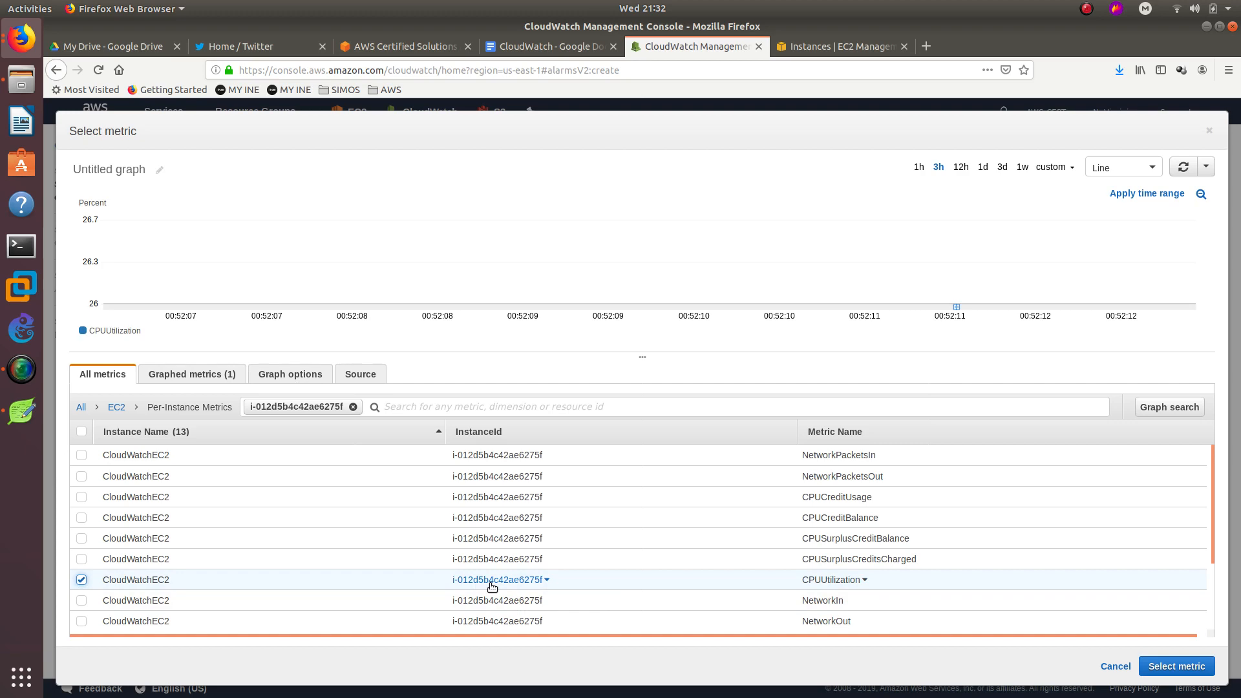
left_click(852, 45)
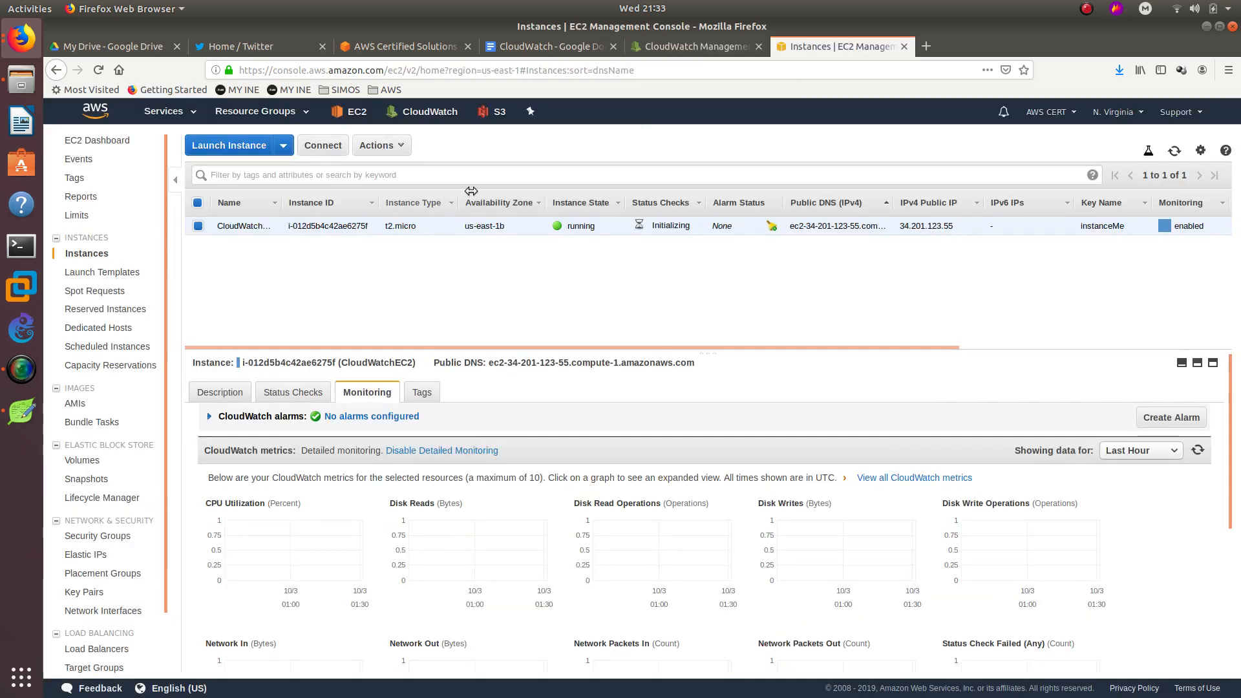
left_click(682, 49)
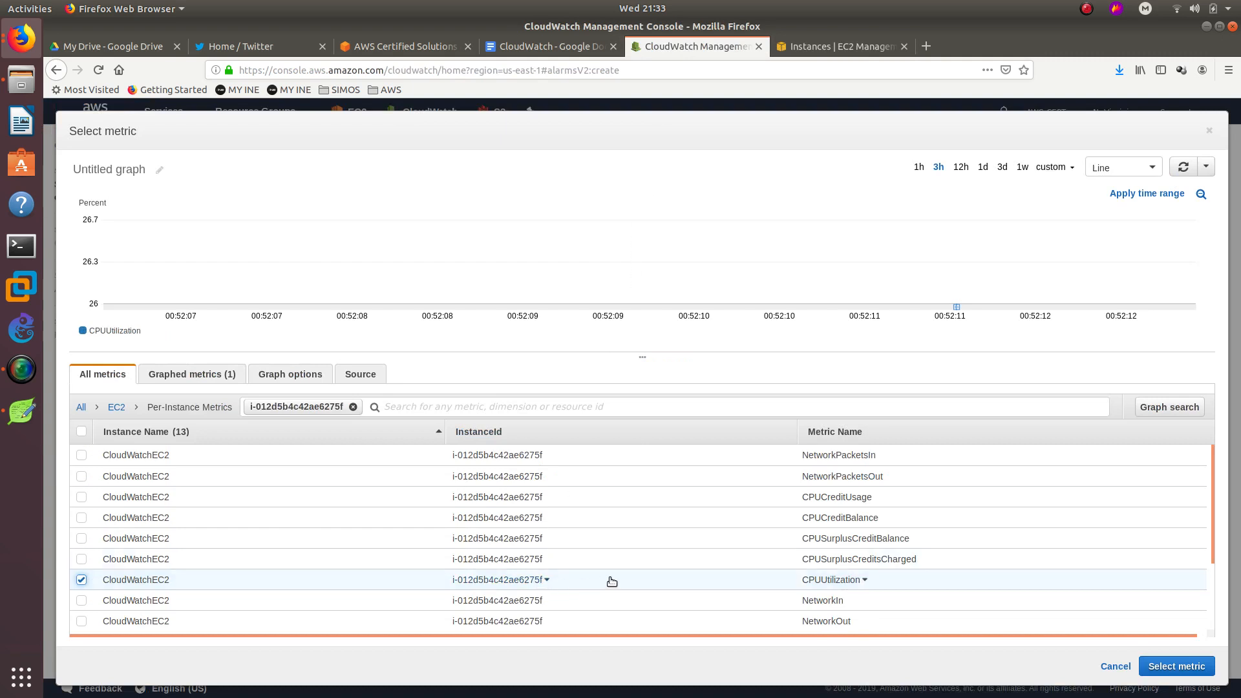
left_click(1174, 665)
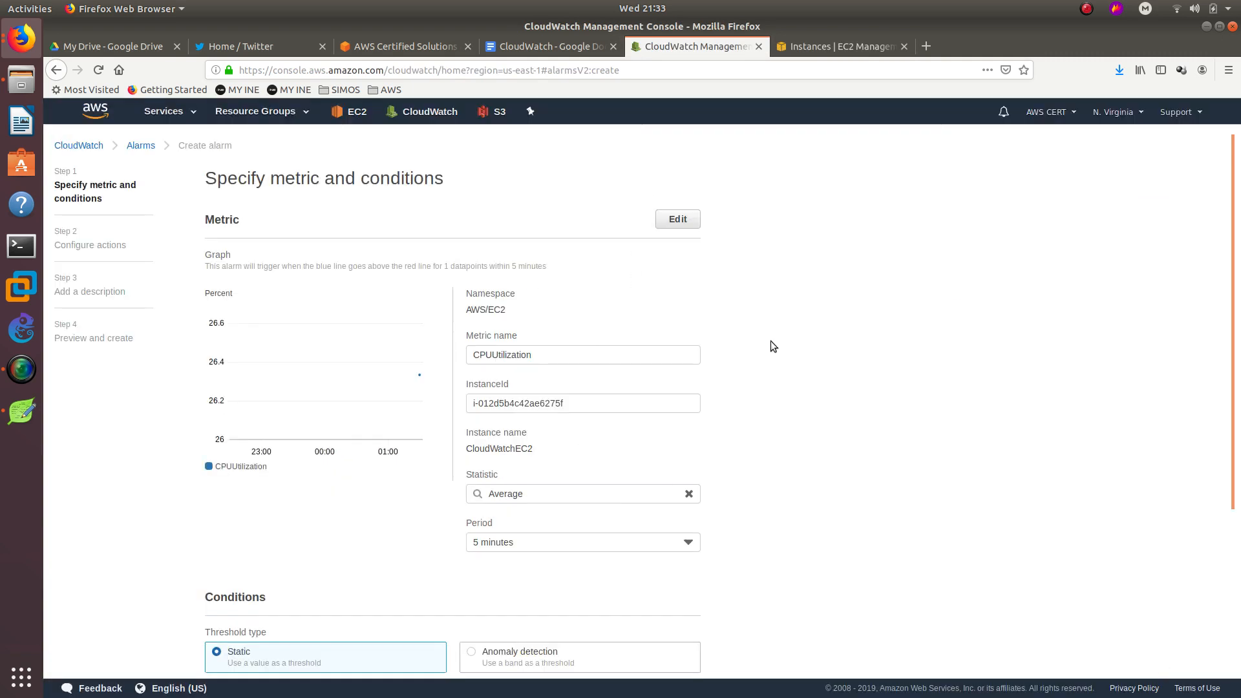
Set the alarm condition to Greater/Equal a static threshold of 90.
scroll(770, 340, "down", 1)
double_click(573, 313)
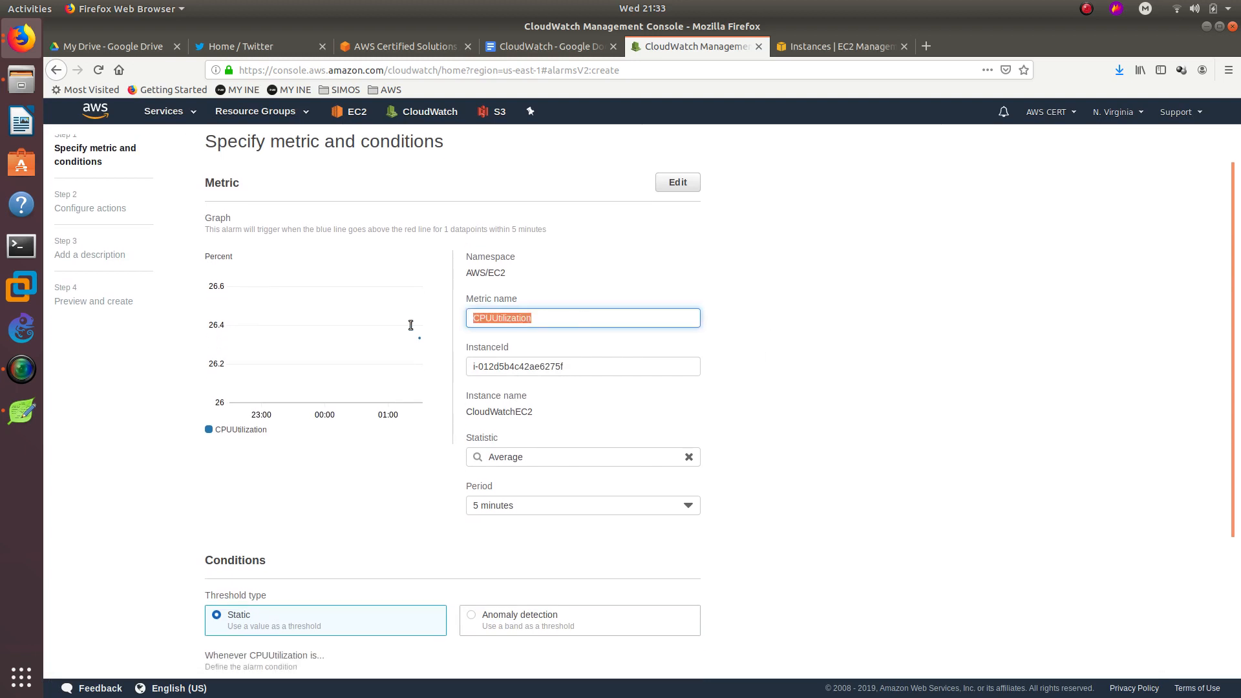
left_click(599, 318)
left_click_drag(542, 318, 464, 322)
left_click(852, 331)
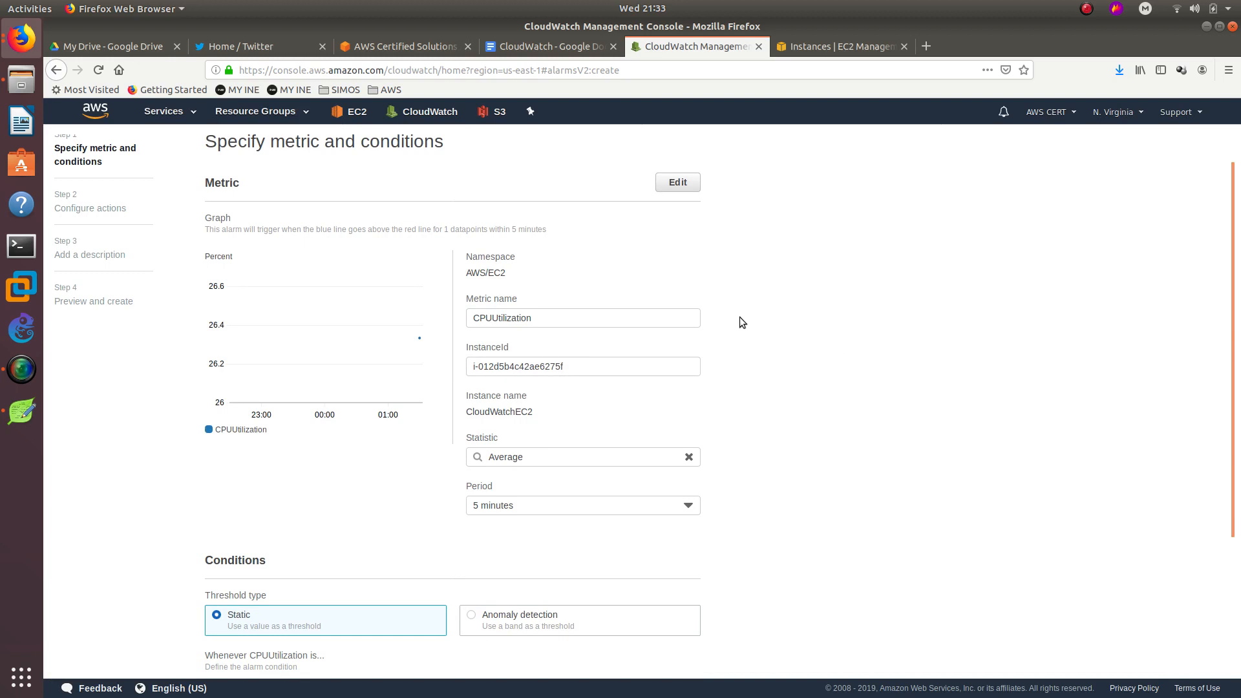
scroll(740, 317, "down", 5)
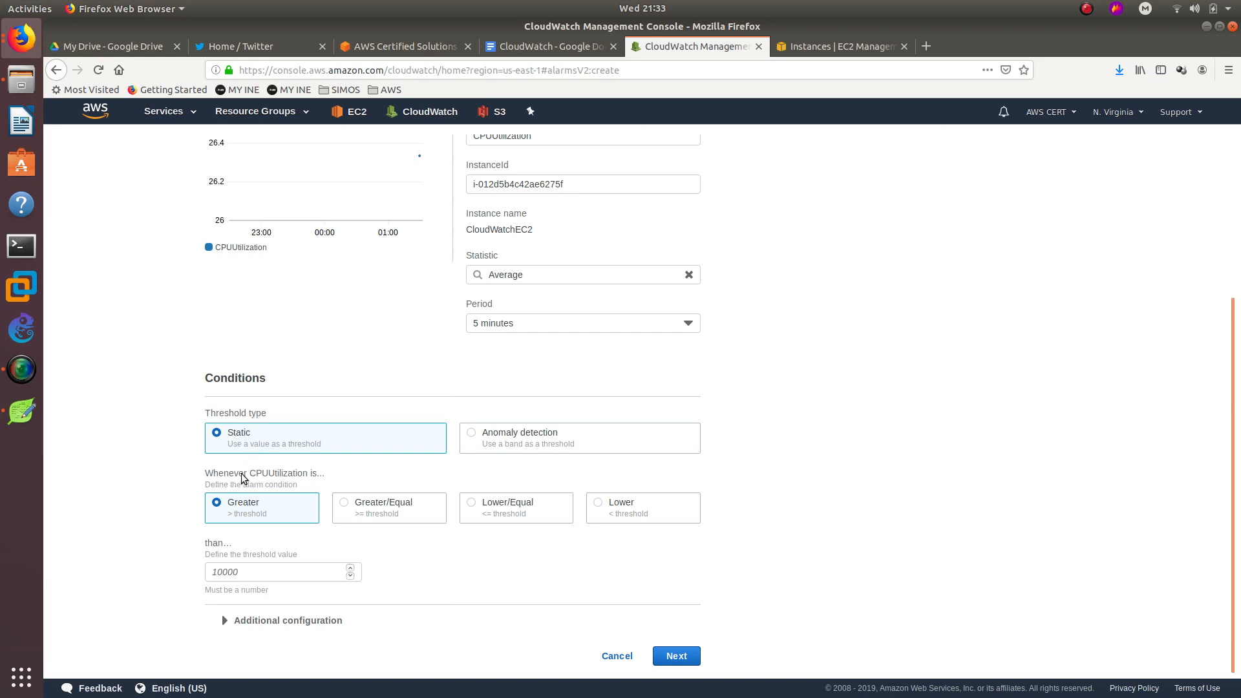
left_click(373, 510)
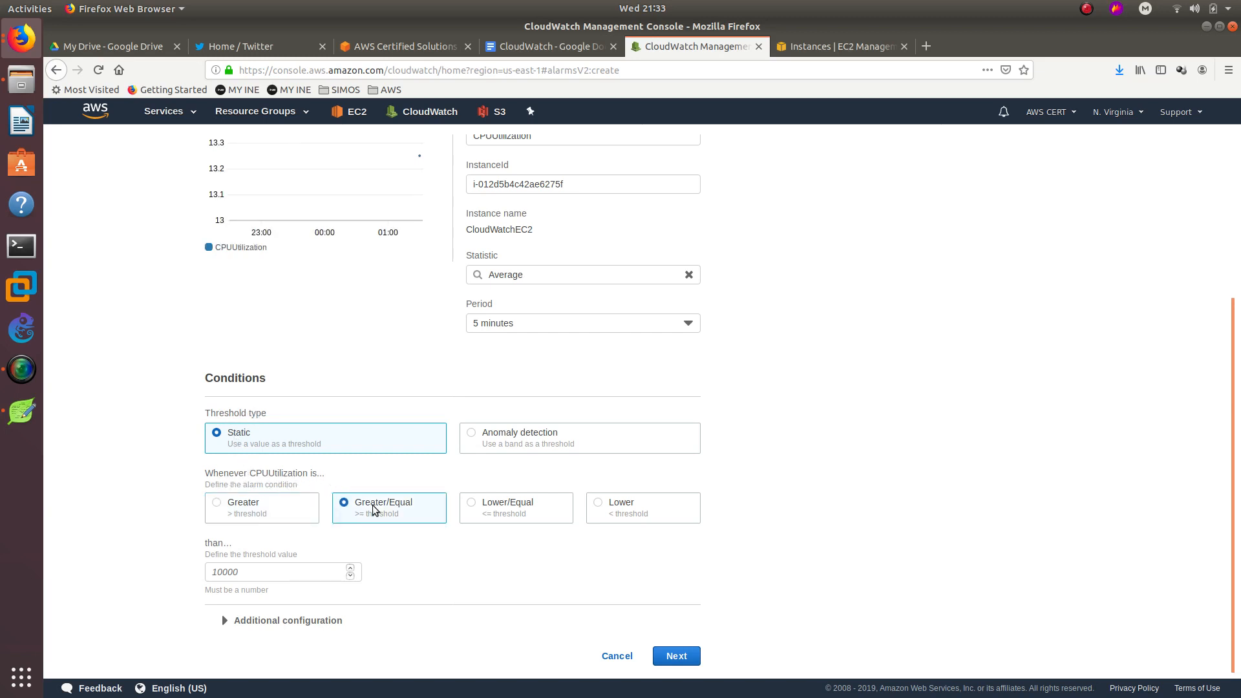
left_click(269, 569)
type("90")
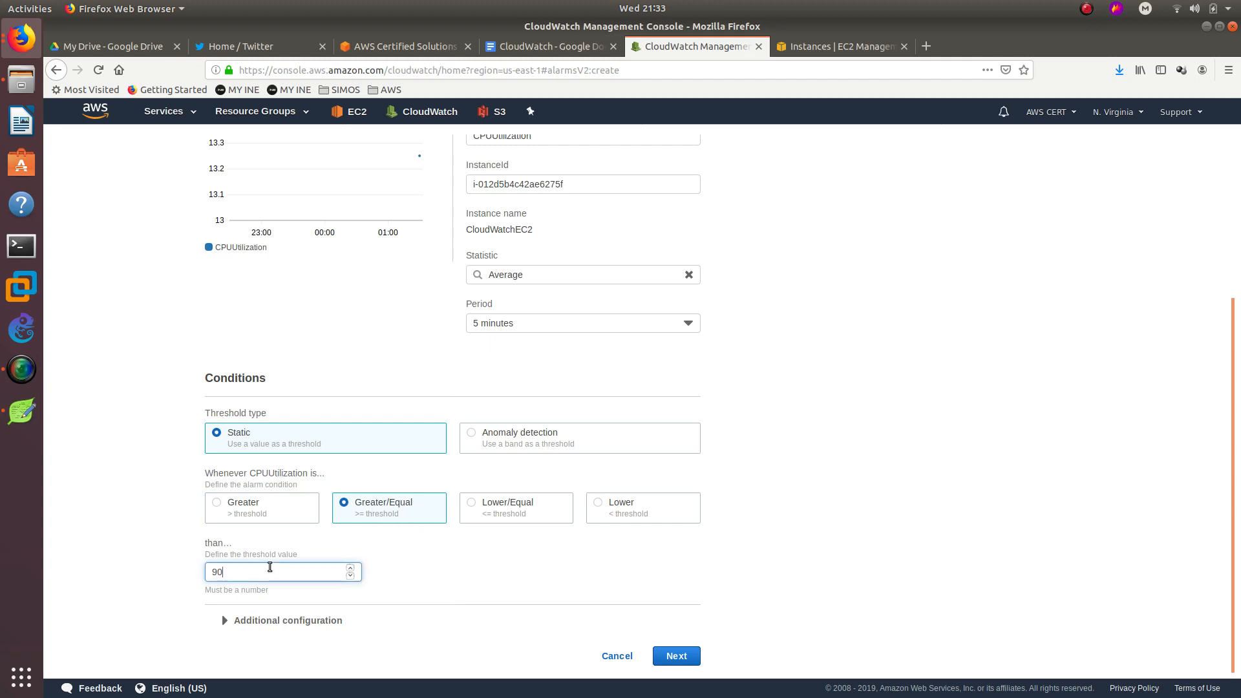
left_click(145, 549)
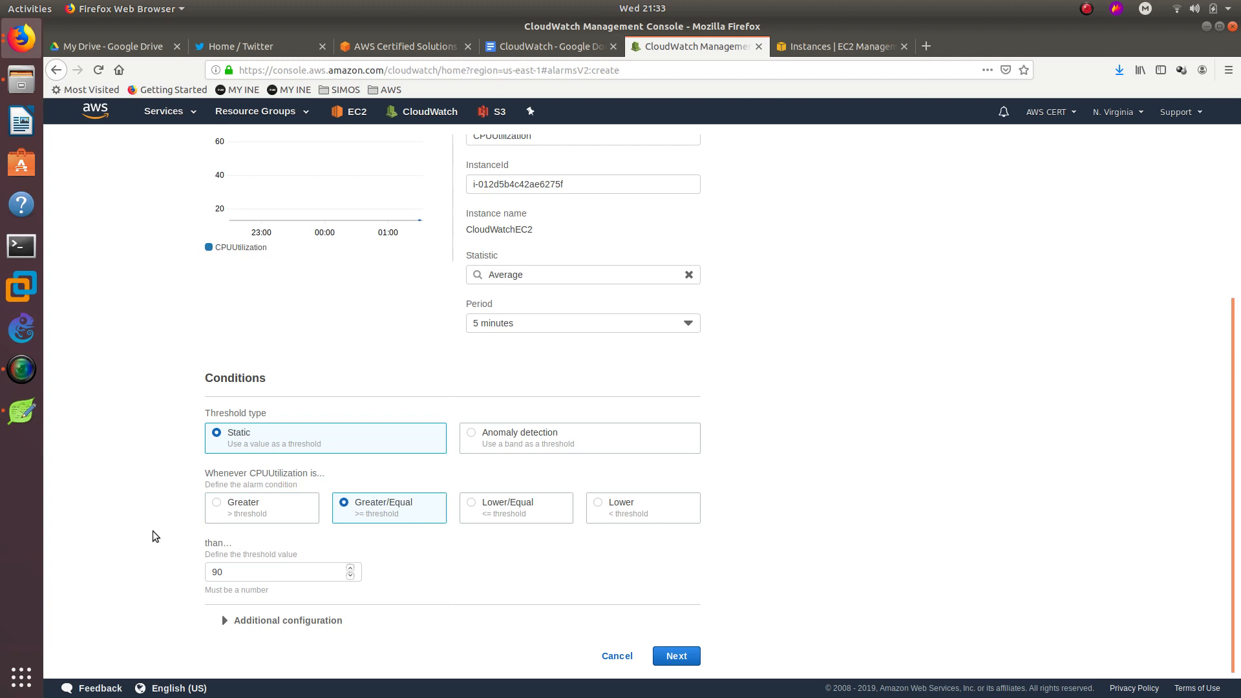
Keep 1 out of 1 datapoints to alarm under Additional configuration and continue to actions.
left_click(304, 620)
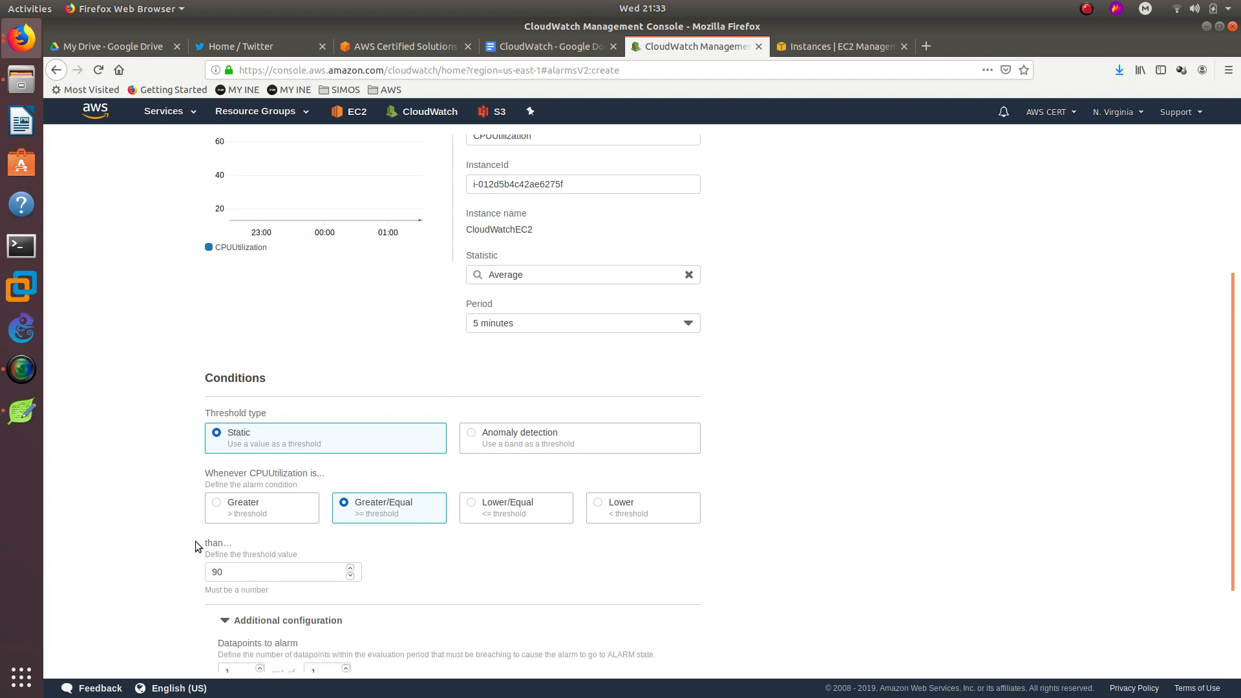
scroll(157, 510, "down", 3)
scroll(157, 515, "down", 1)
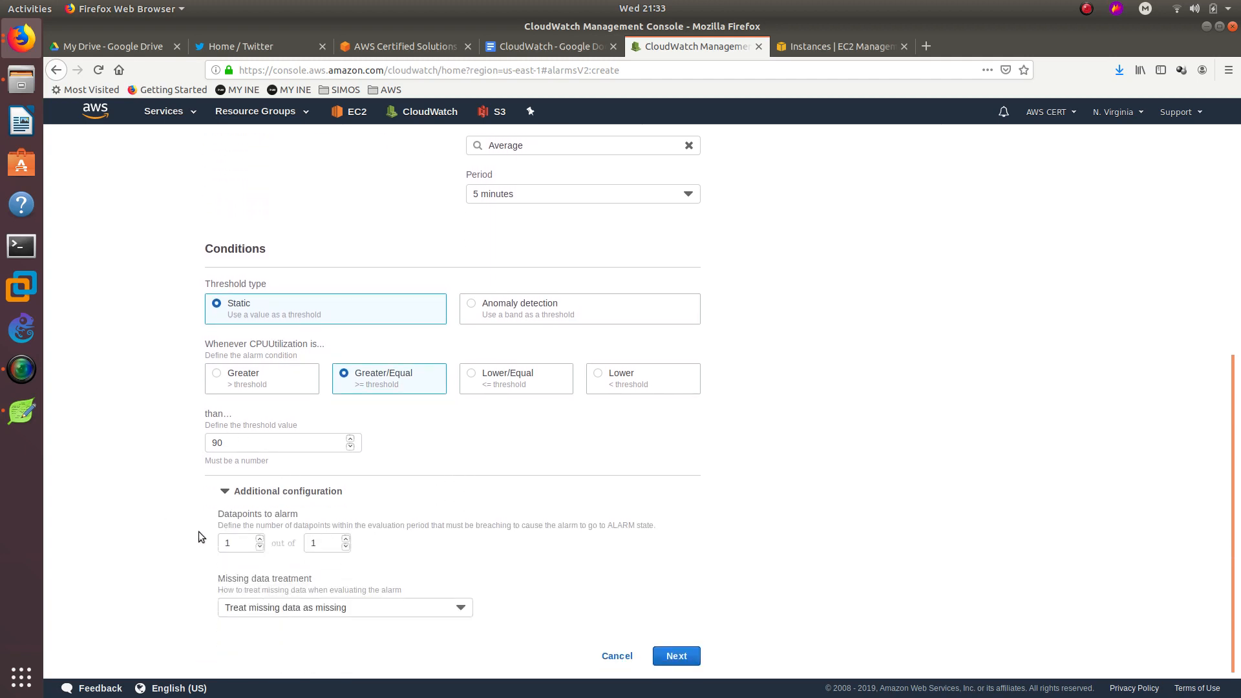
left_click(232, 538)
left_click(321, 540)
double_click(245, 544)
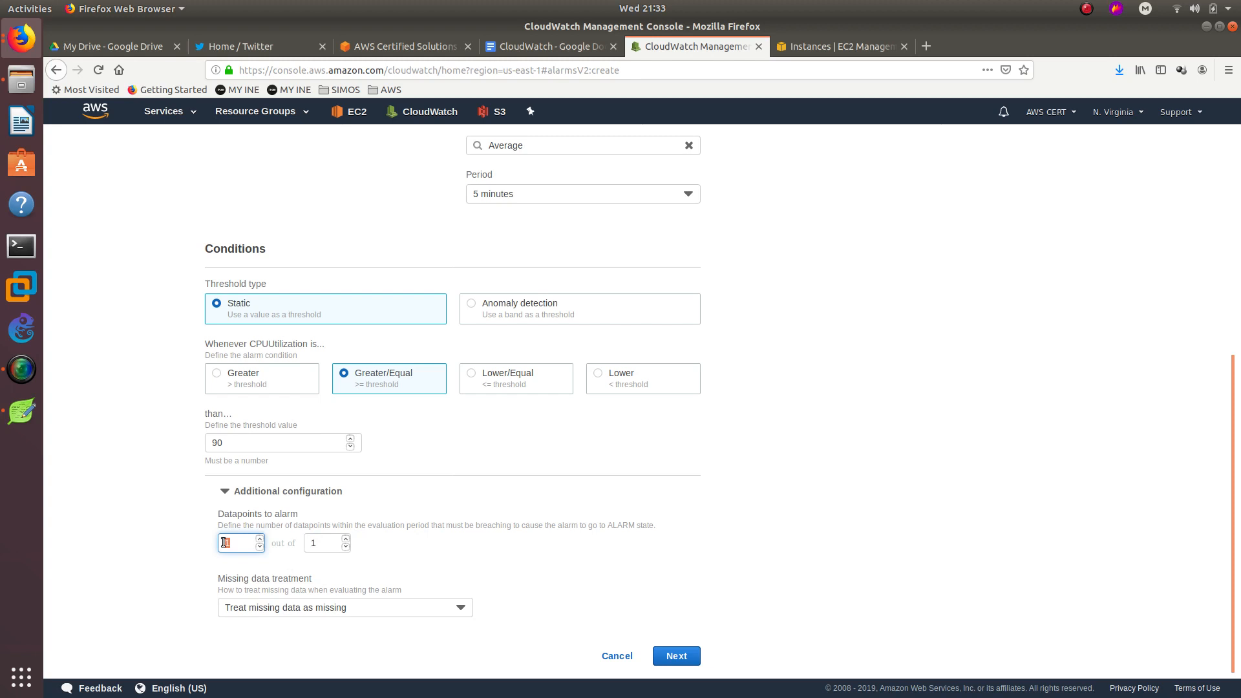
double_click(318, 544)
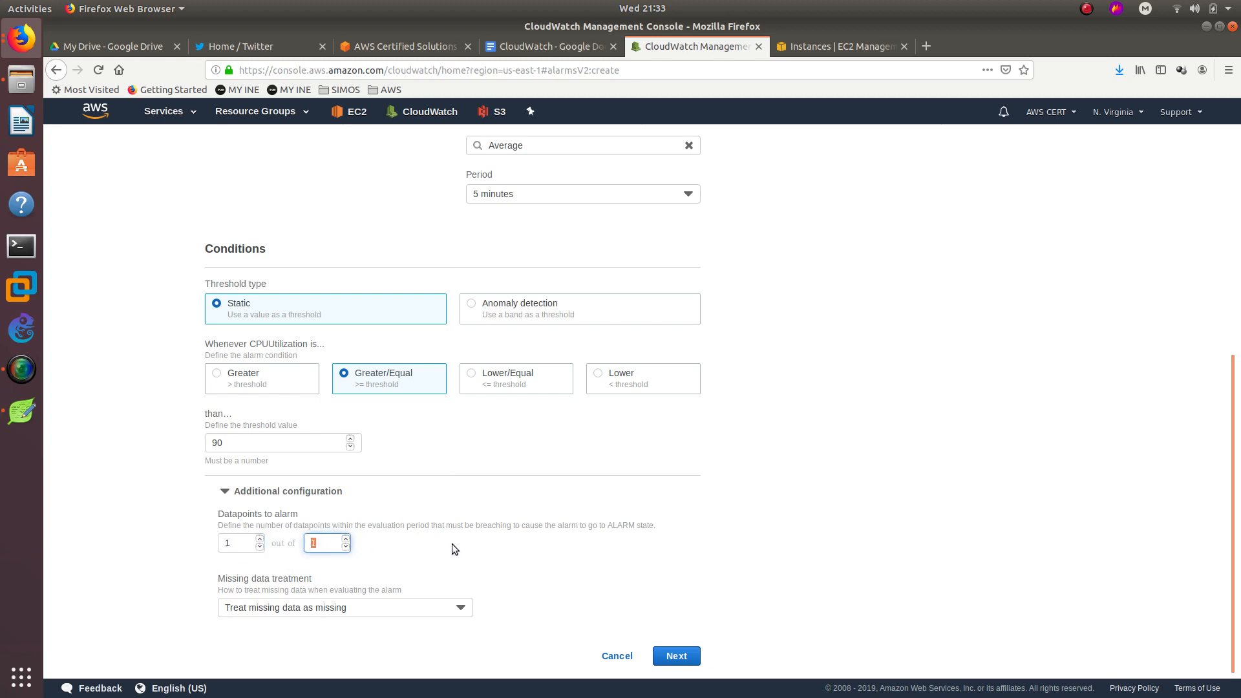
left_click(666, 657)
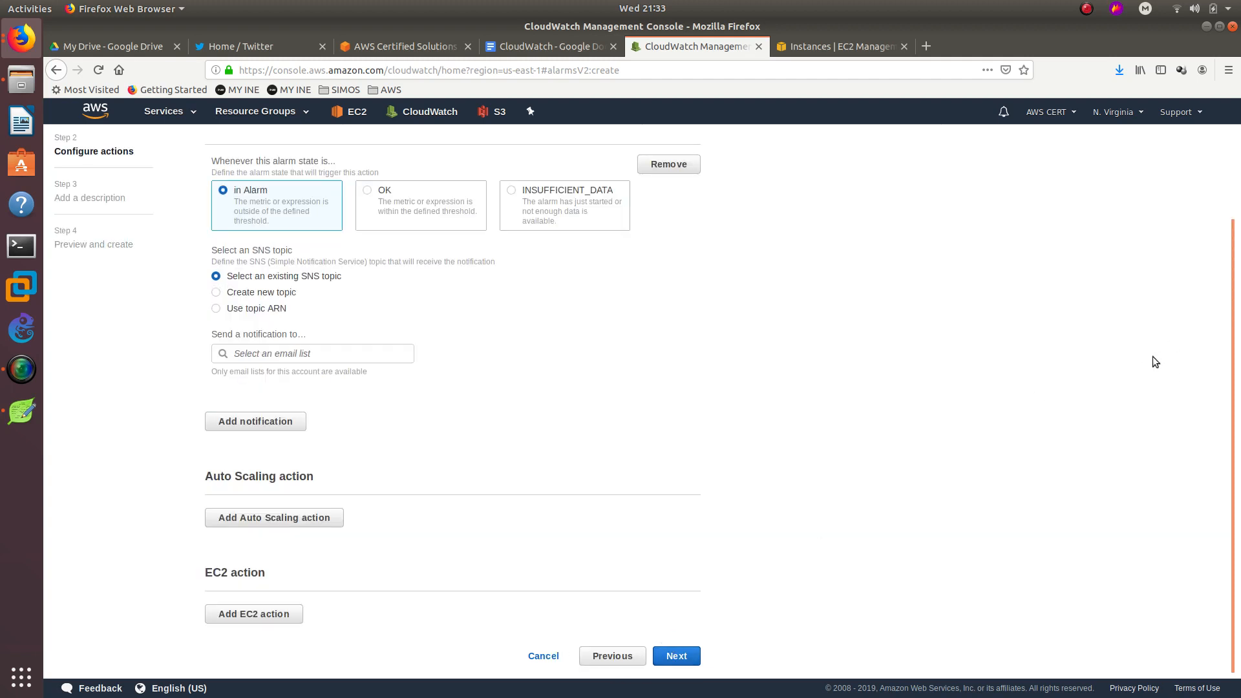
Choose to create a new SNS topic and enter a first draft of its name, CPU Utilization OVER 90.
left_click(251, 296)
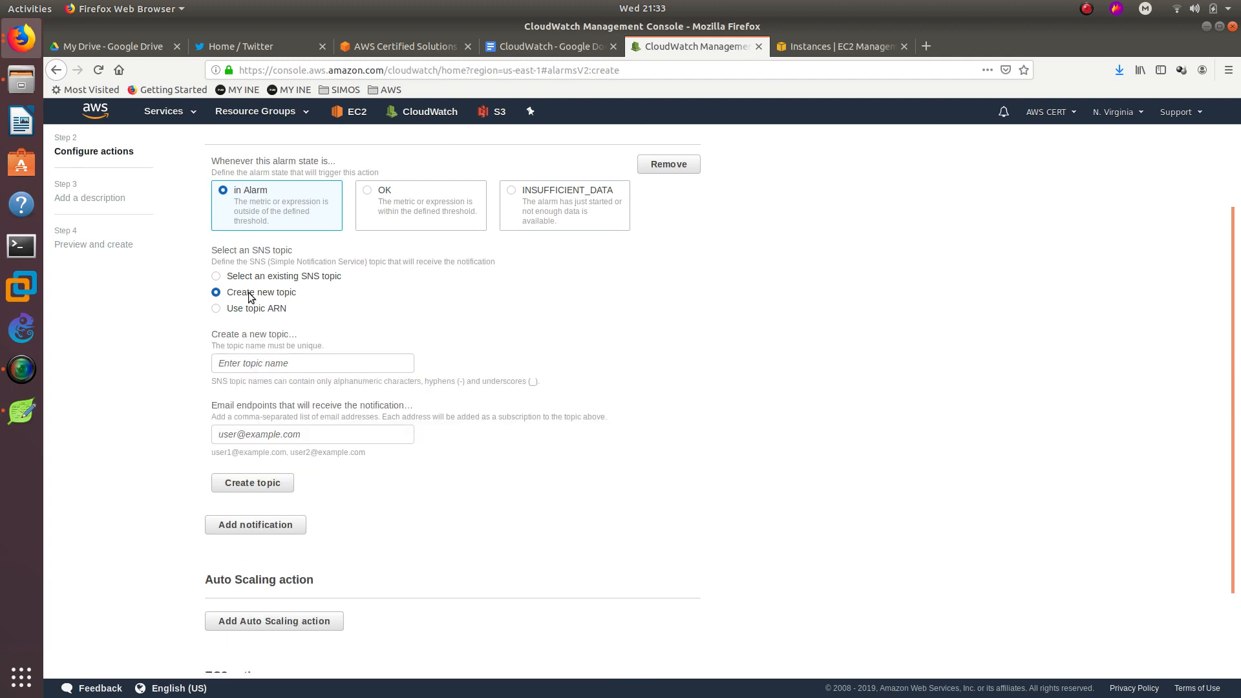
left_click(286, 364)
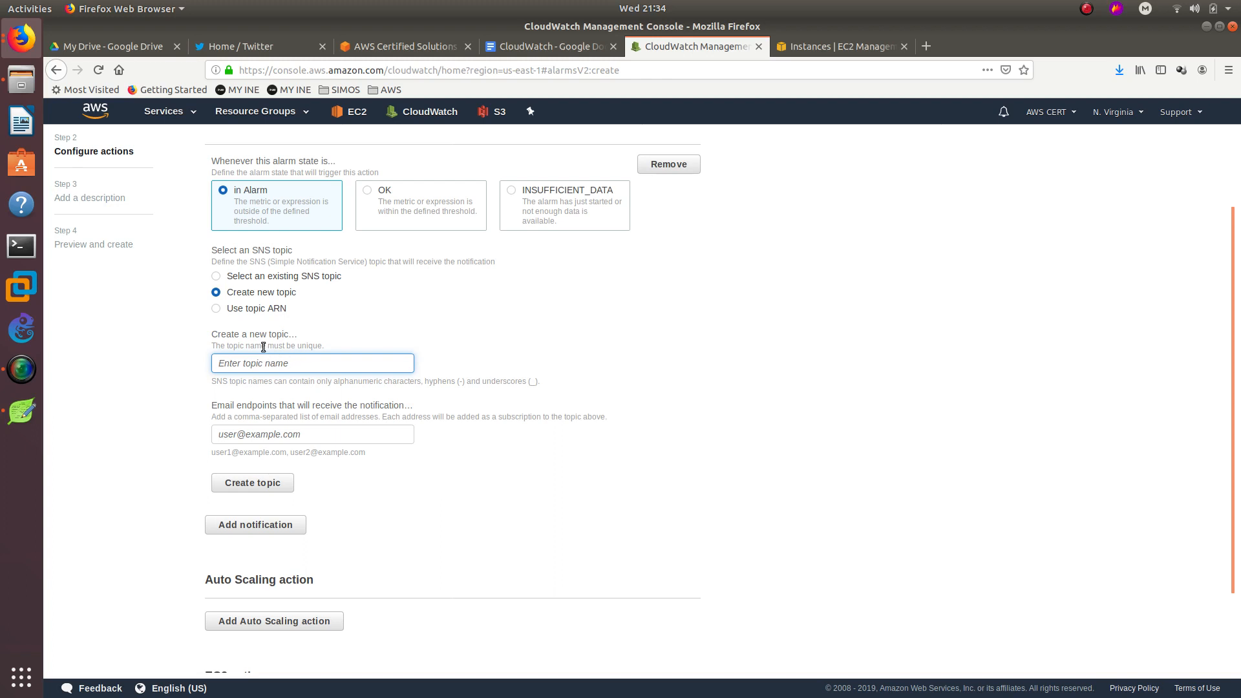
left_click_drag(261, 347, 310, 360)
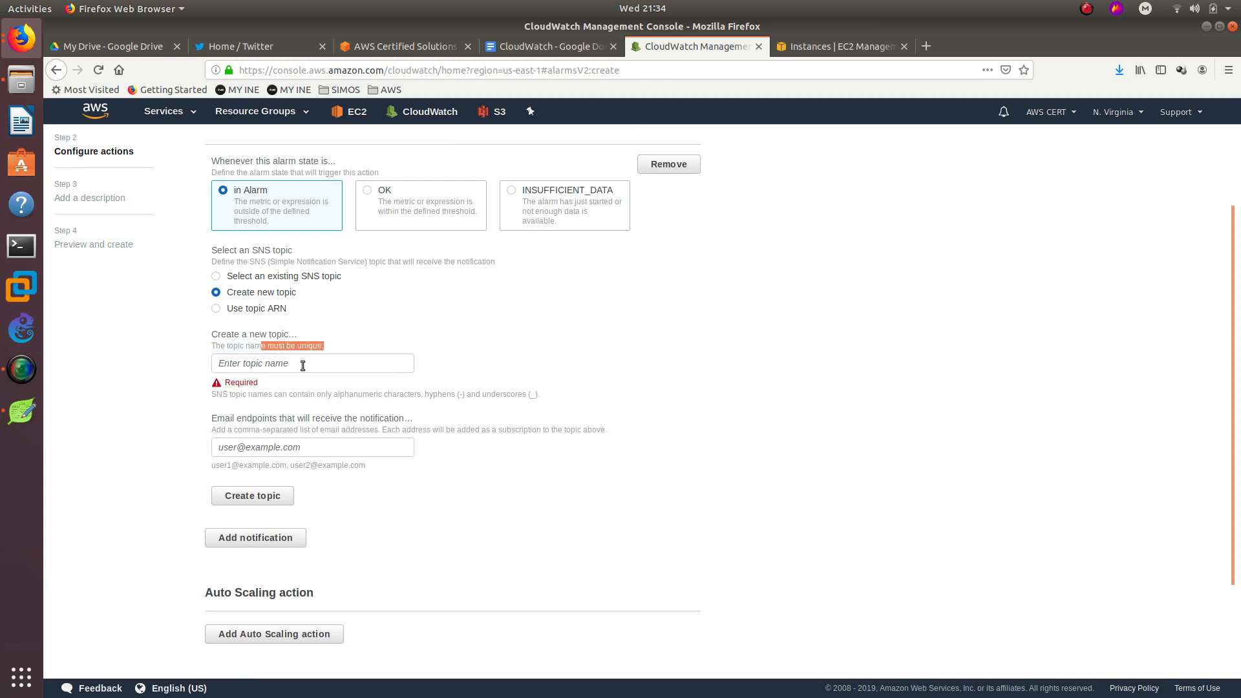
left_click(302, 365)
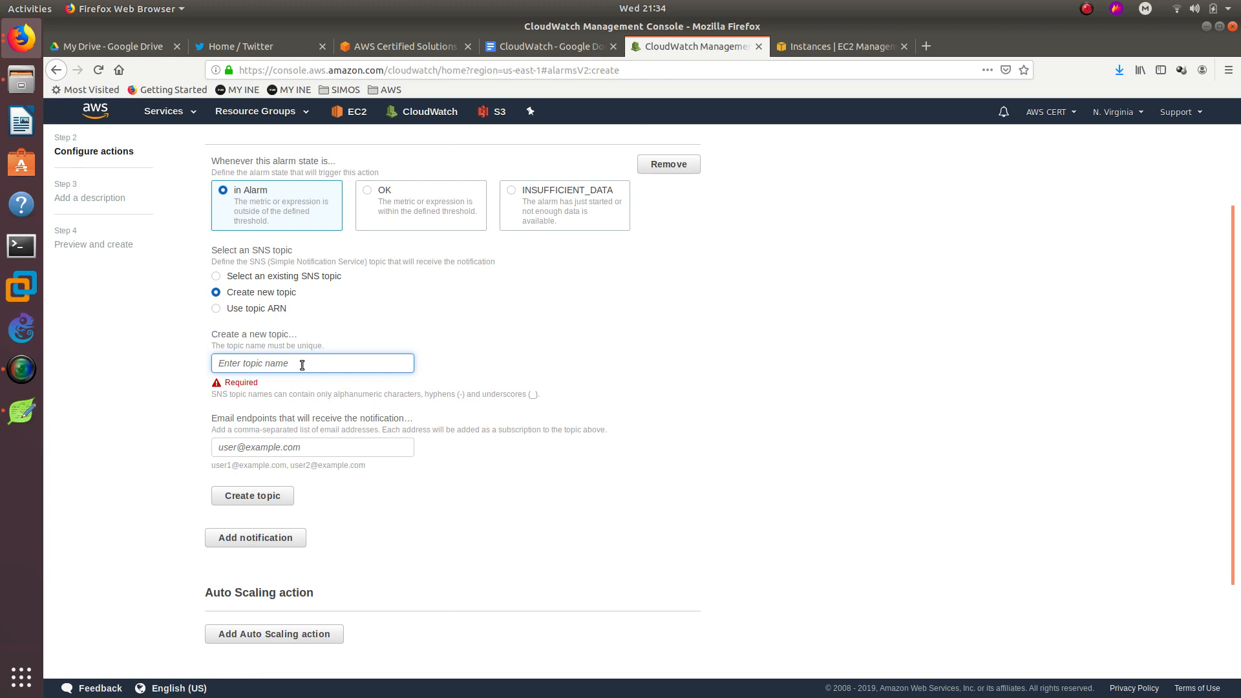
type("CPU UTtilization OVER 90")
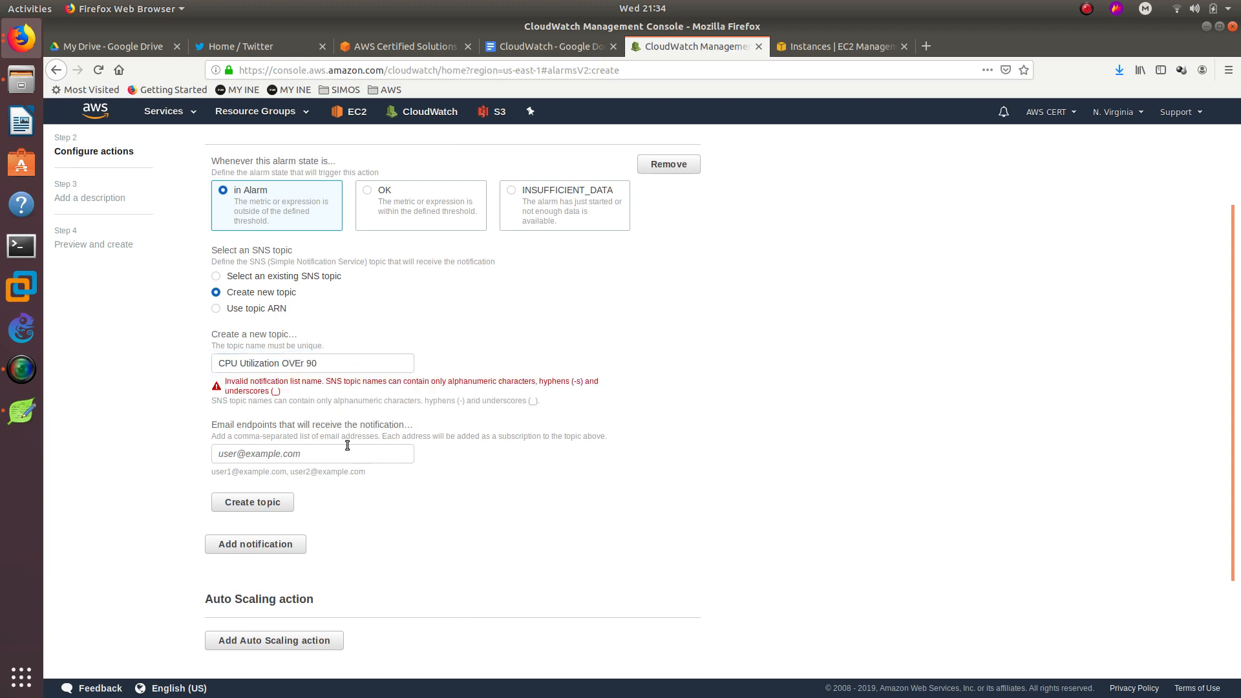
Correct the topic name to the valid CPU-Utilization-OVER-90, with hyphens and a capital R.
left_click(334, 443)
left_click(246, 362)
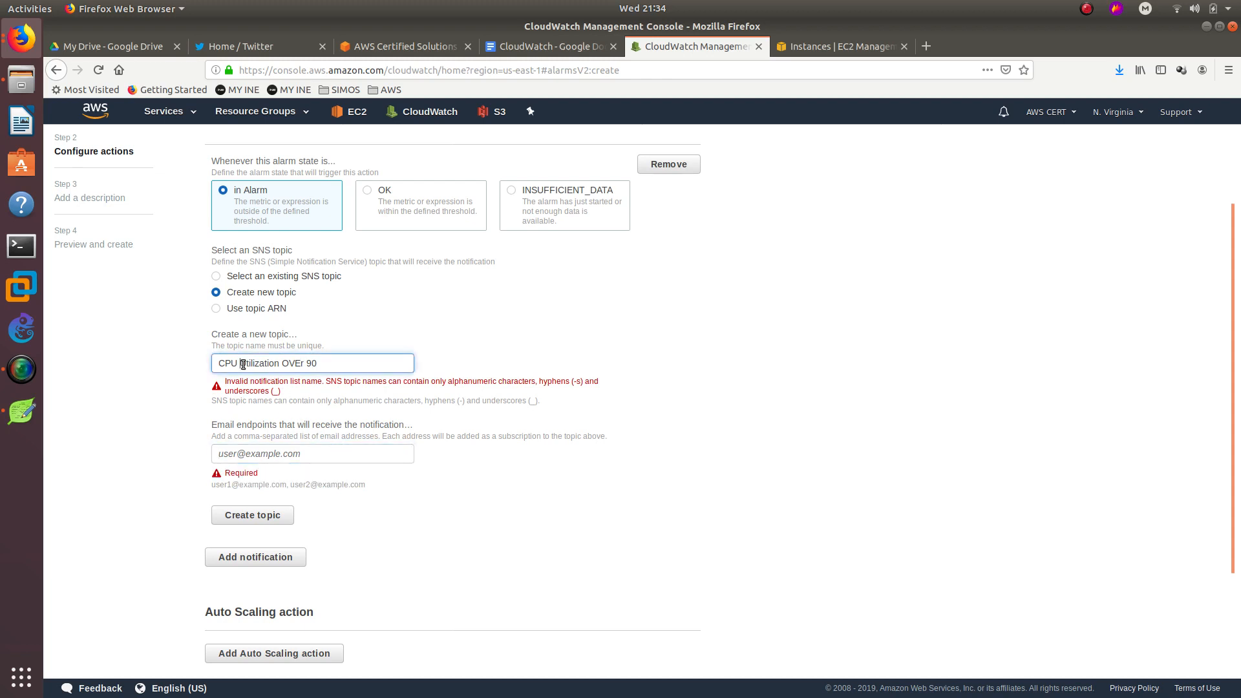
key("BackSpace")
type("-")
key("Delete")
type("-")
left_click(89, 379)
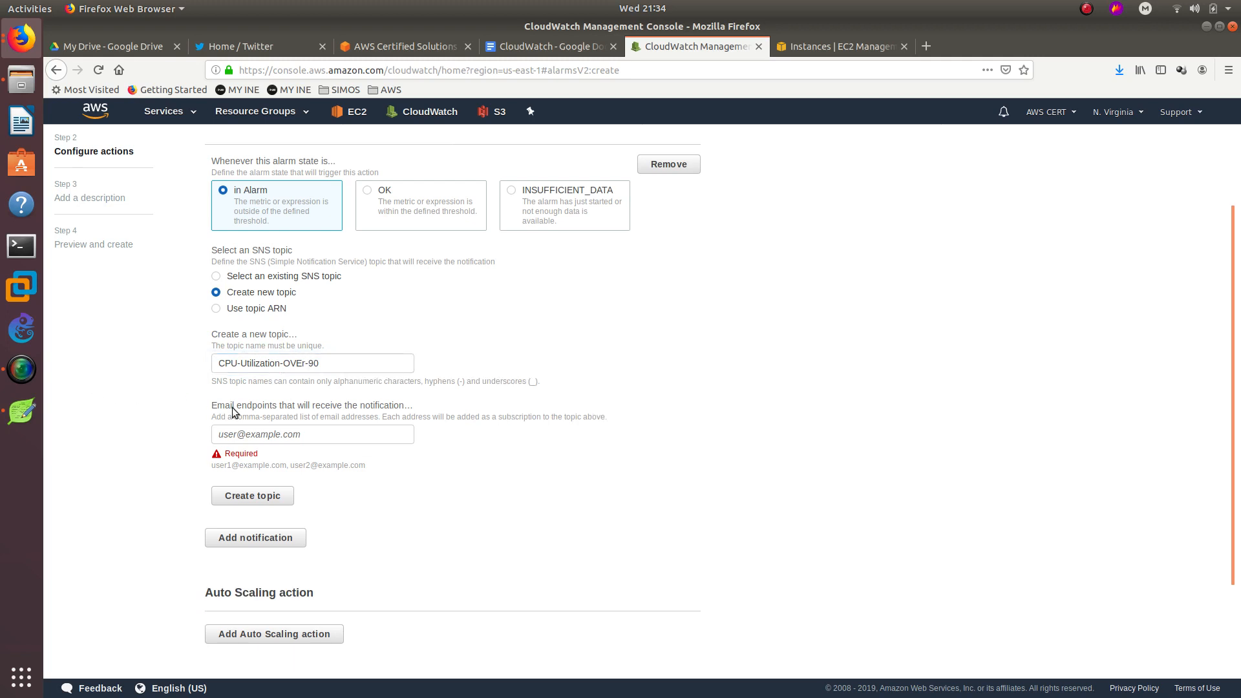
left_click(304, 363)
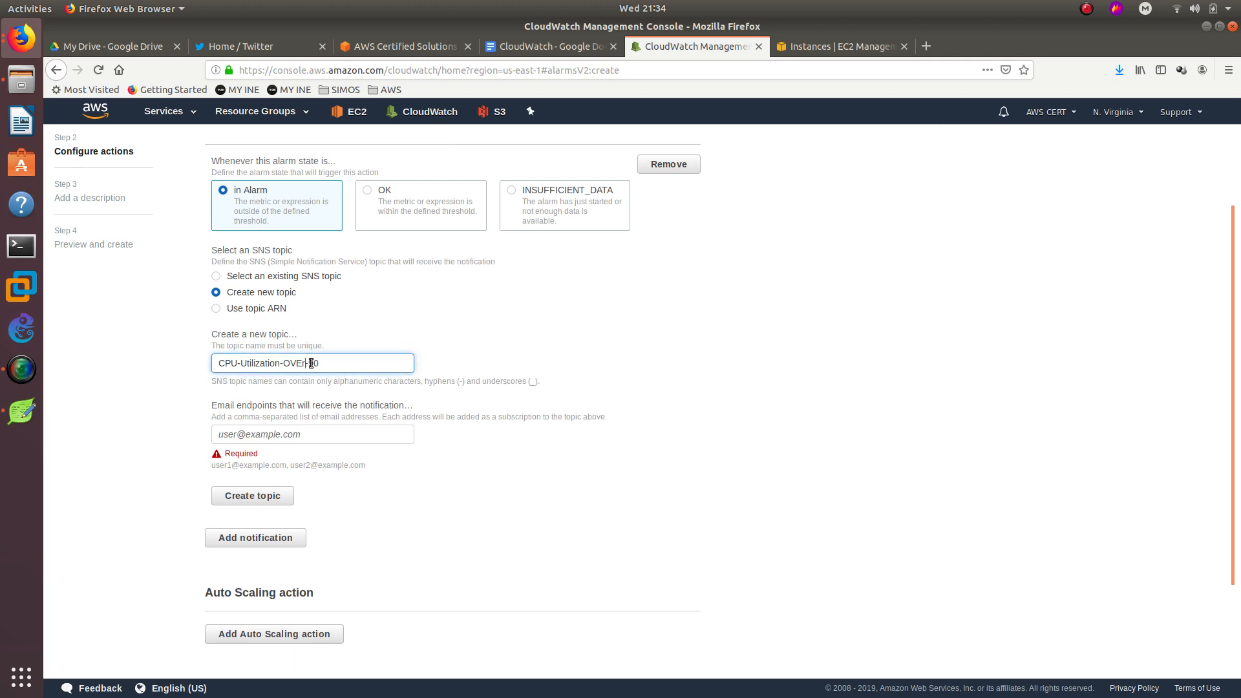
key("BackSpace")
type("R")
Enter the subscriber's e-mail address as the endpoint and create the topic.
left_click(261, 433)
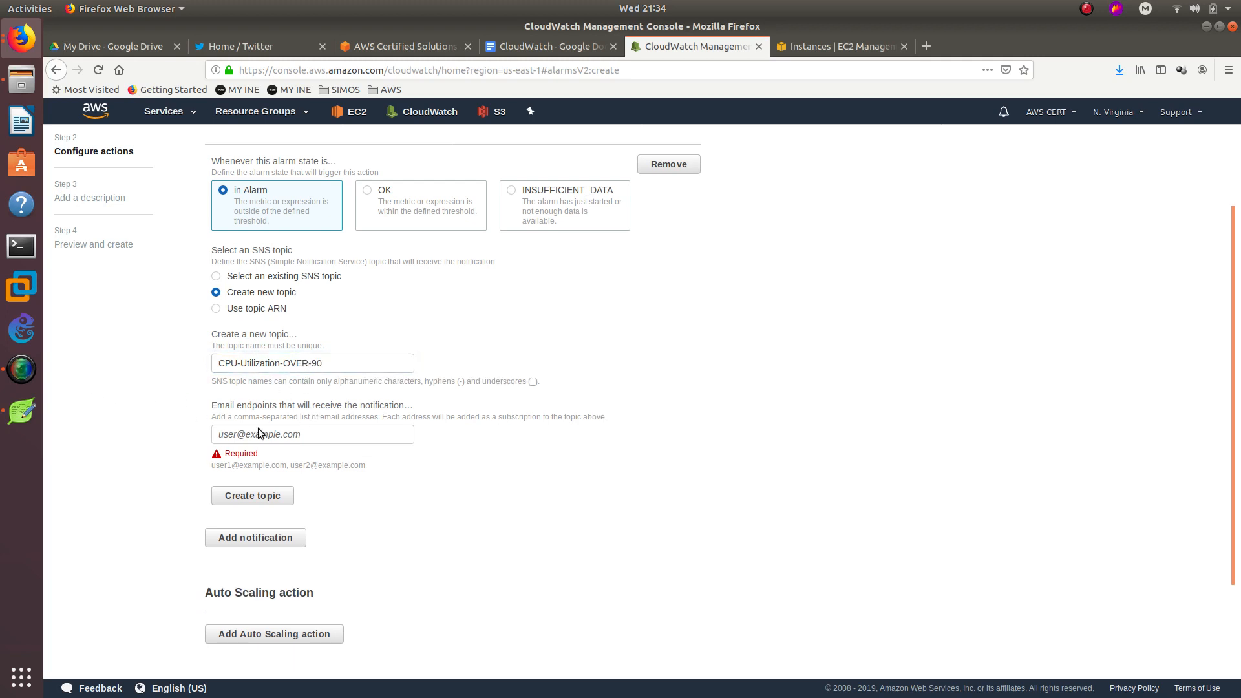
left_click(325, 435)
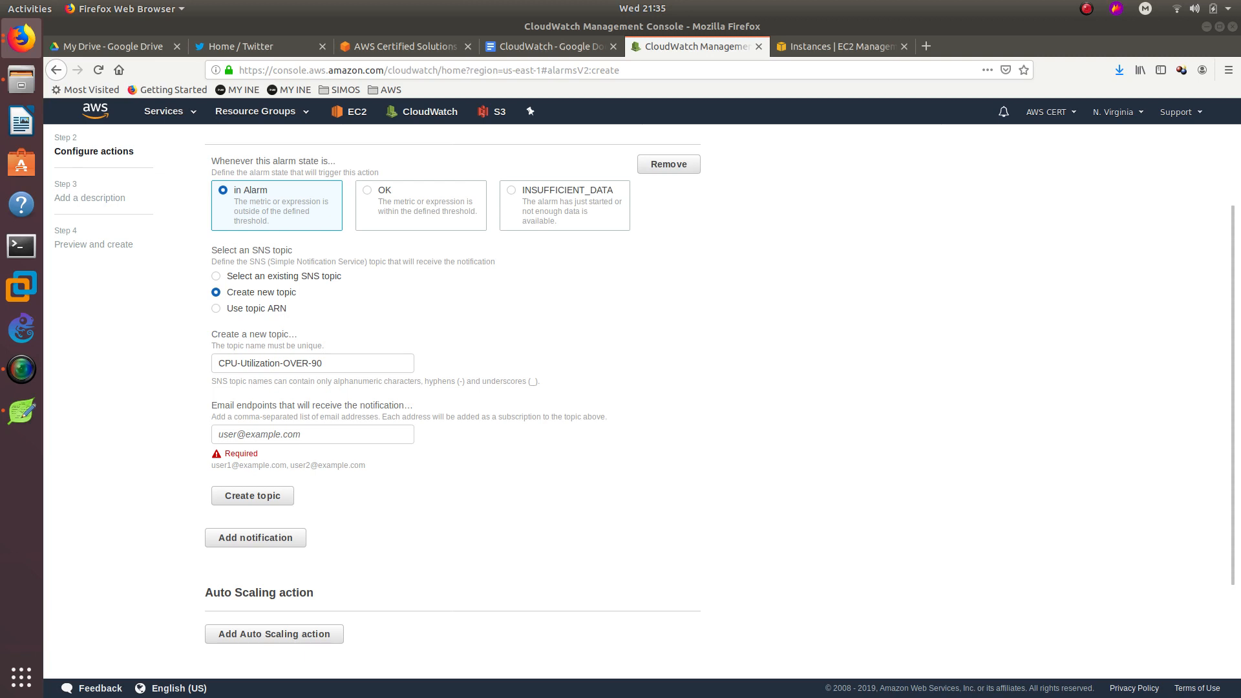
left_click(278, 433)
type("bit")
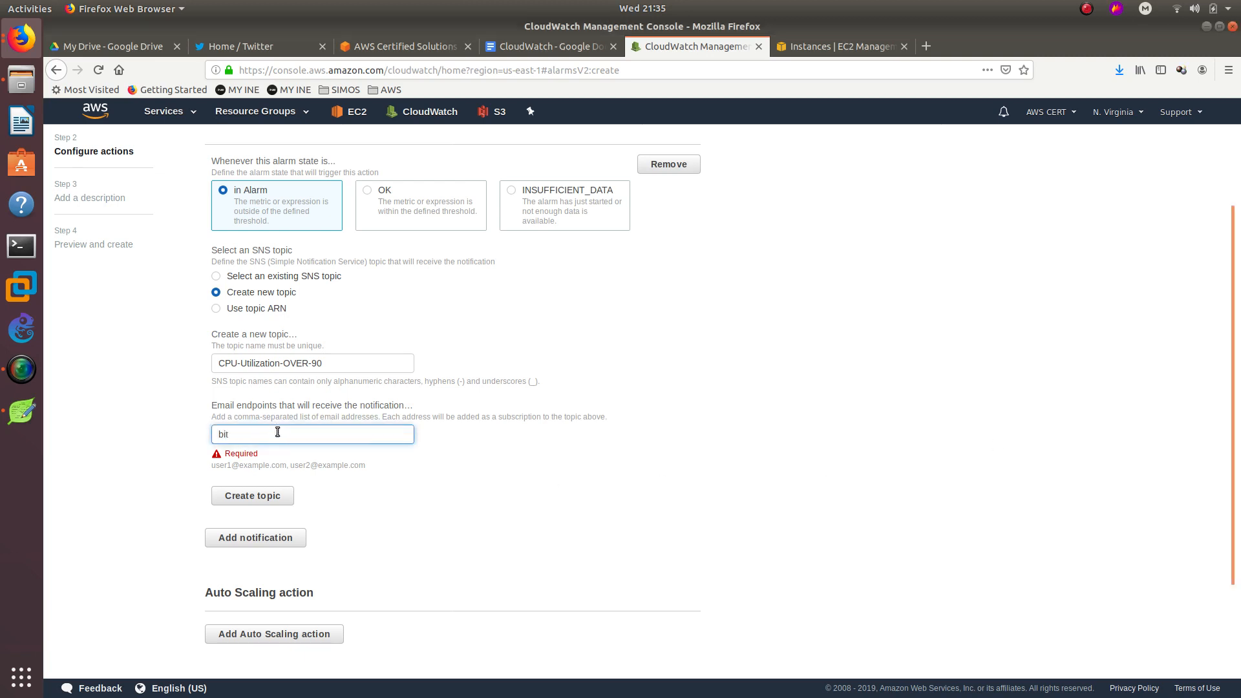
left_click(474, 444)
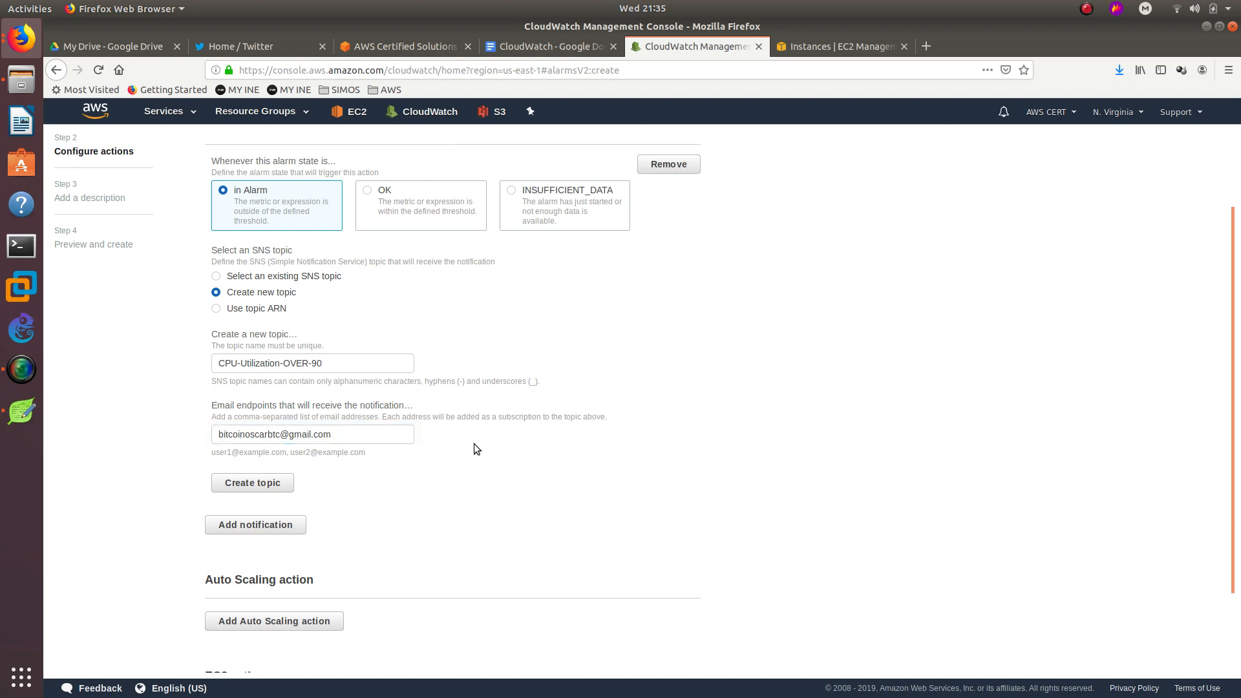
left_click(261, 492)
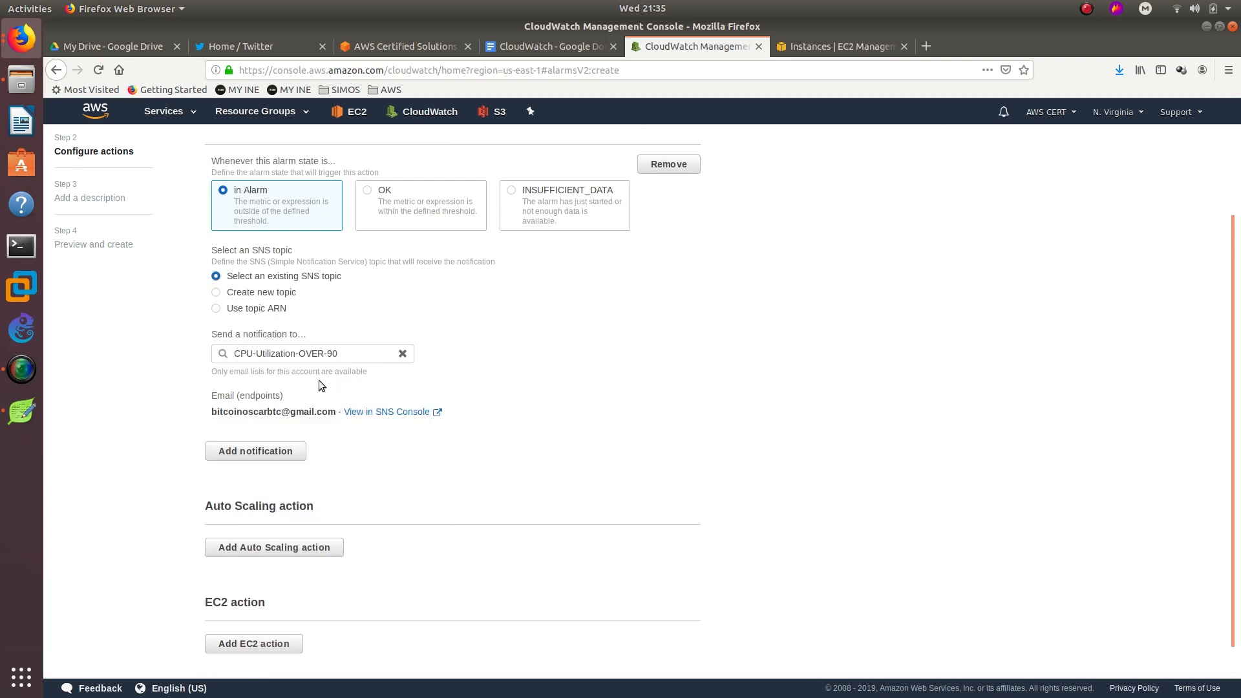
Add and then remove the EC2 action, keeping only e-mail, and advance to Add a description.
scroll(152, 369, "down", 1)
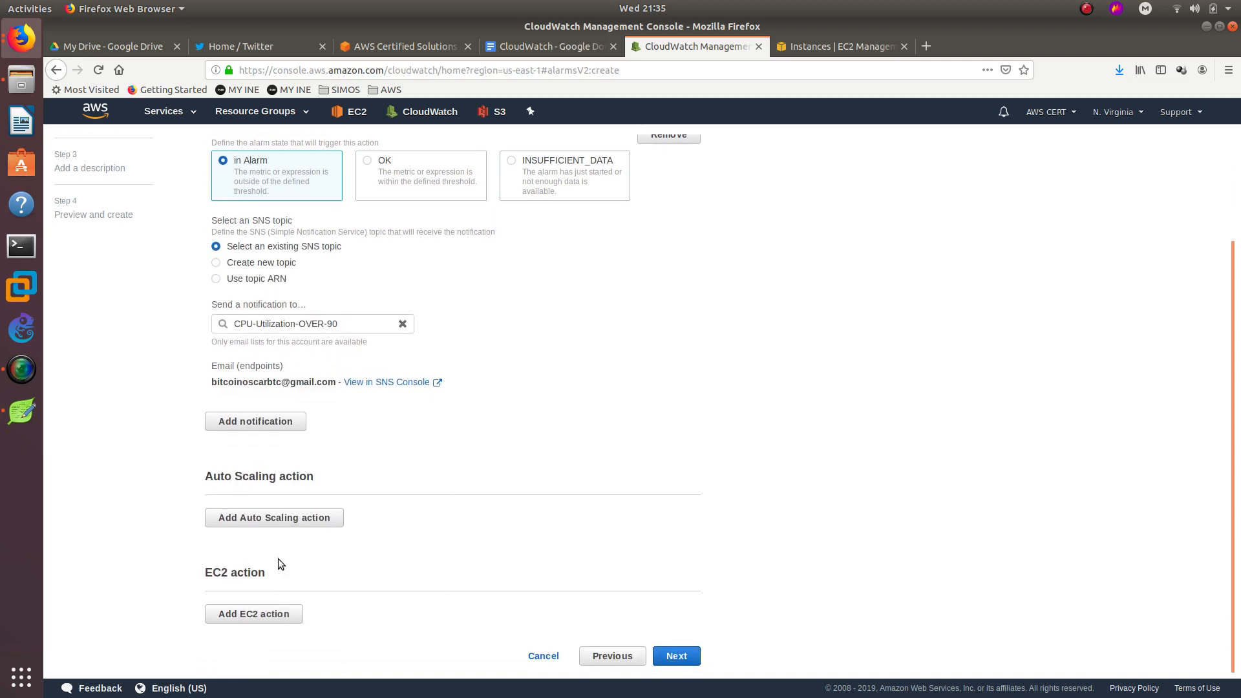
left_click(257, 615)
scroll(172, 492, "down", 5)
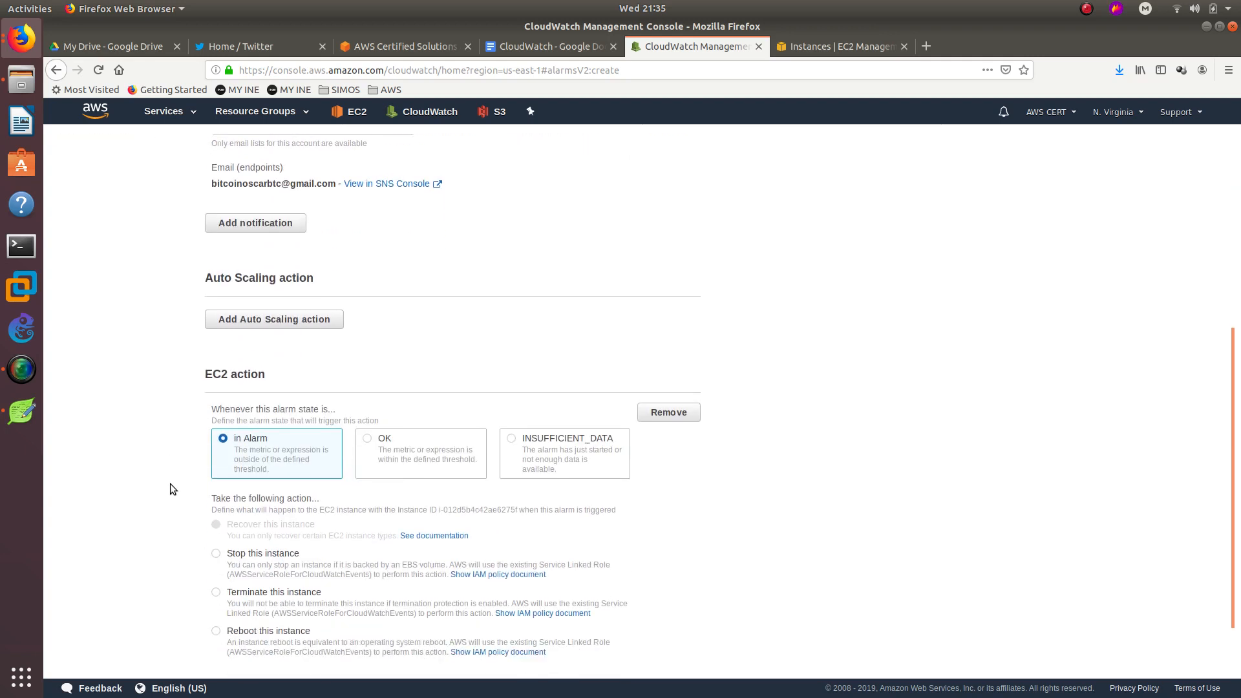
scroll(170, 484, "down", 2)
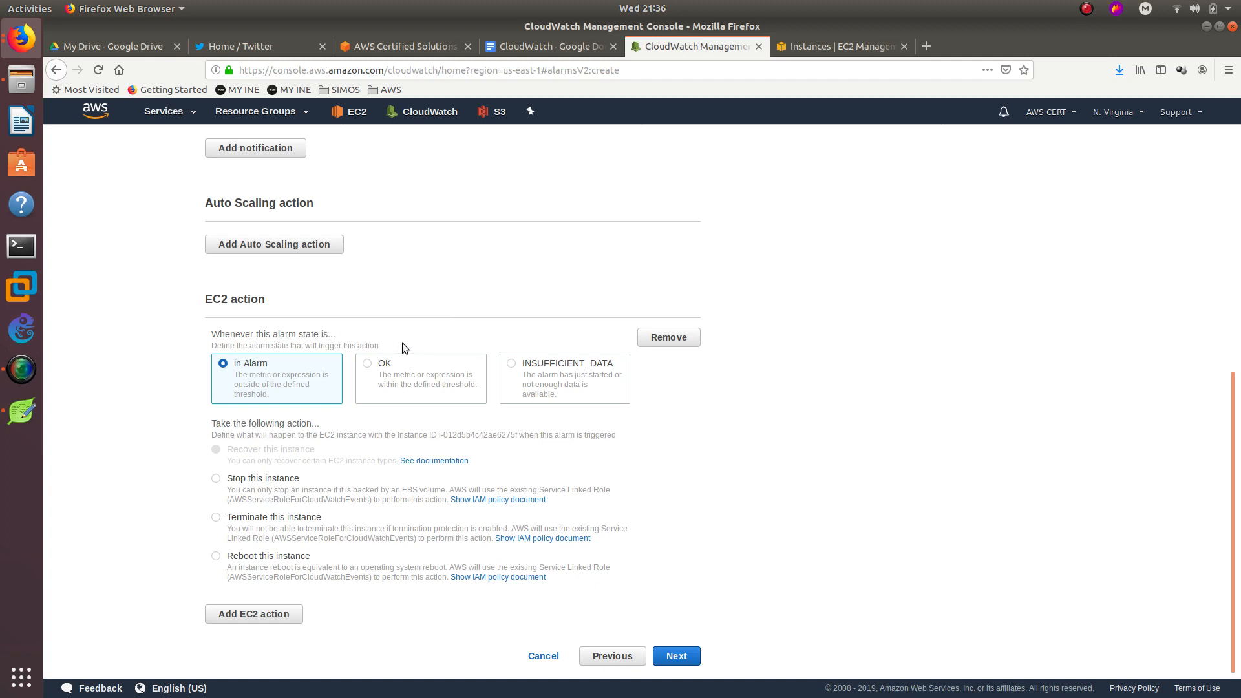
left_click(680, 656)
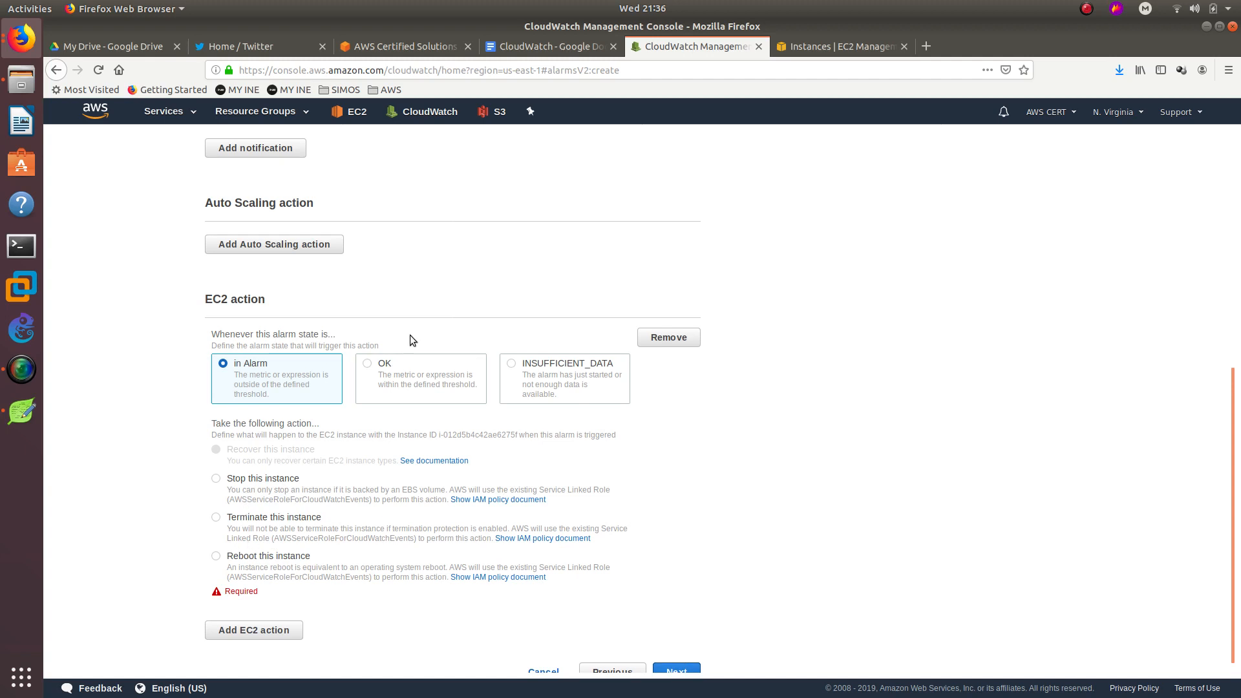
left_click(668, 337)
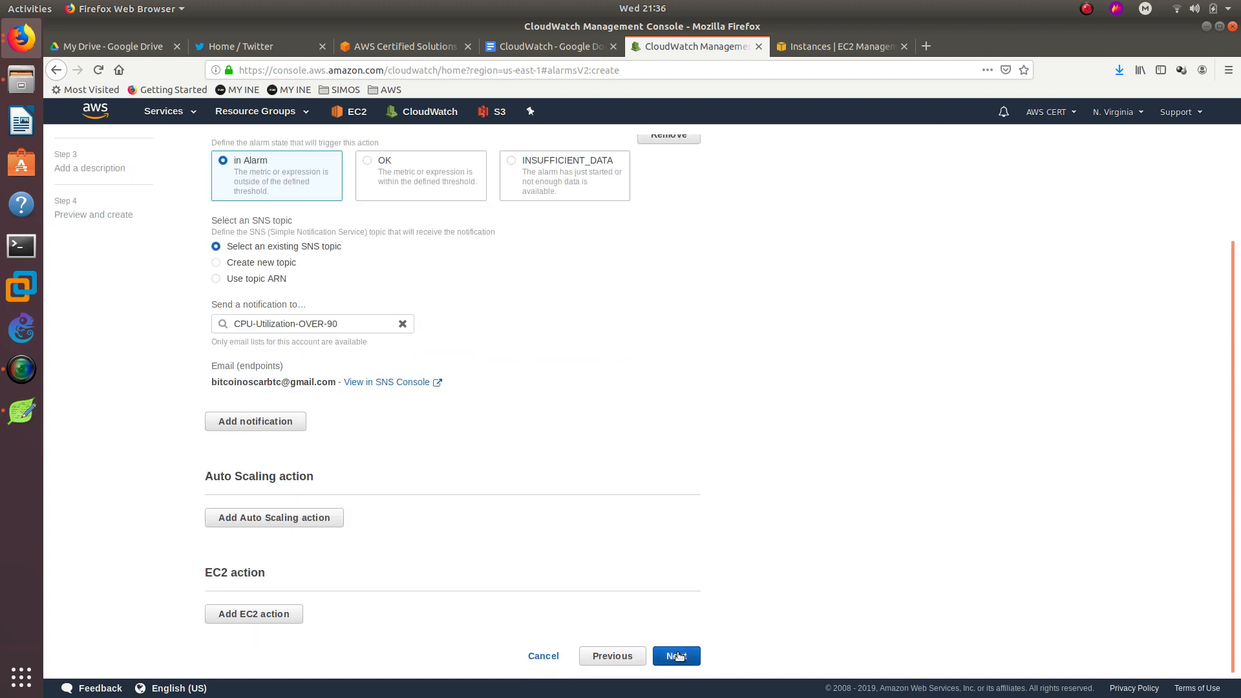
left_click(677, 656)
left_click(249, 285)
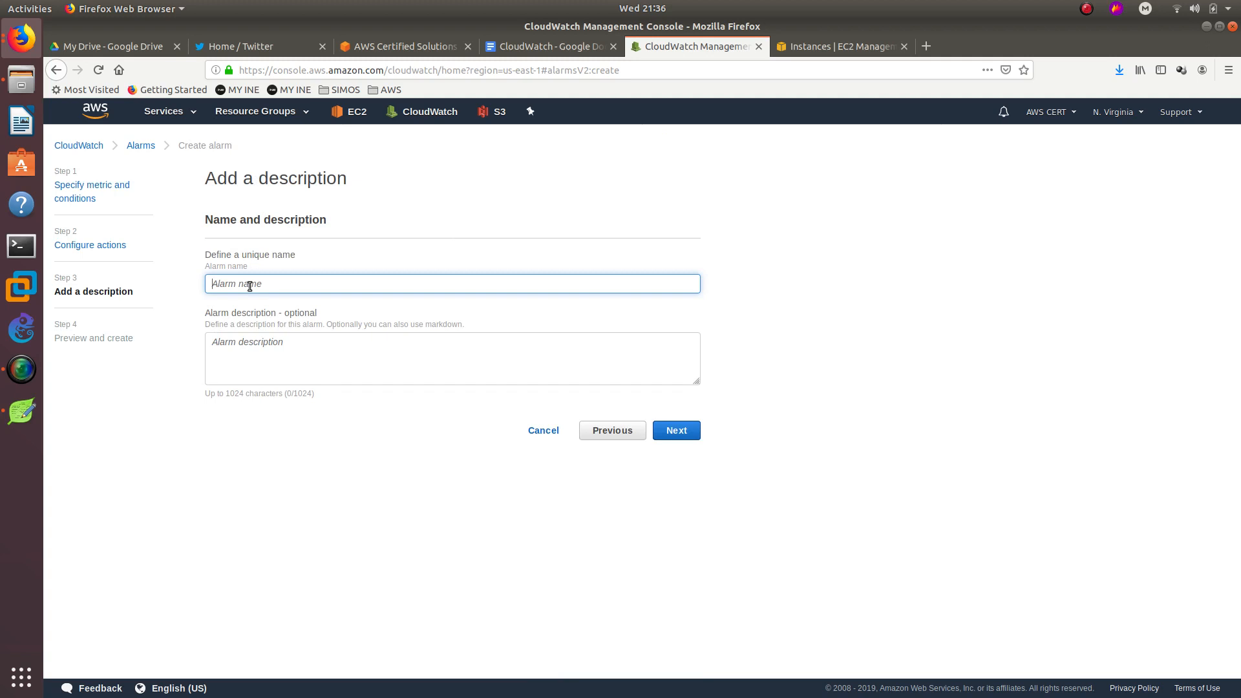
Name the alarm 'CPU Utilization over 90', reuse that as its description, and create it.
type("CPU")
type("90")
key("ctrl+a")
key("ctrl+c")
left_click(297, 341)
key("ctrl+v")
left_click(687, 432)
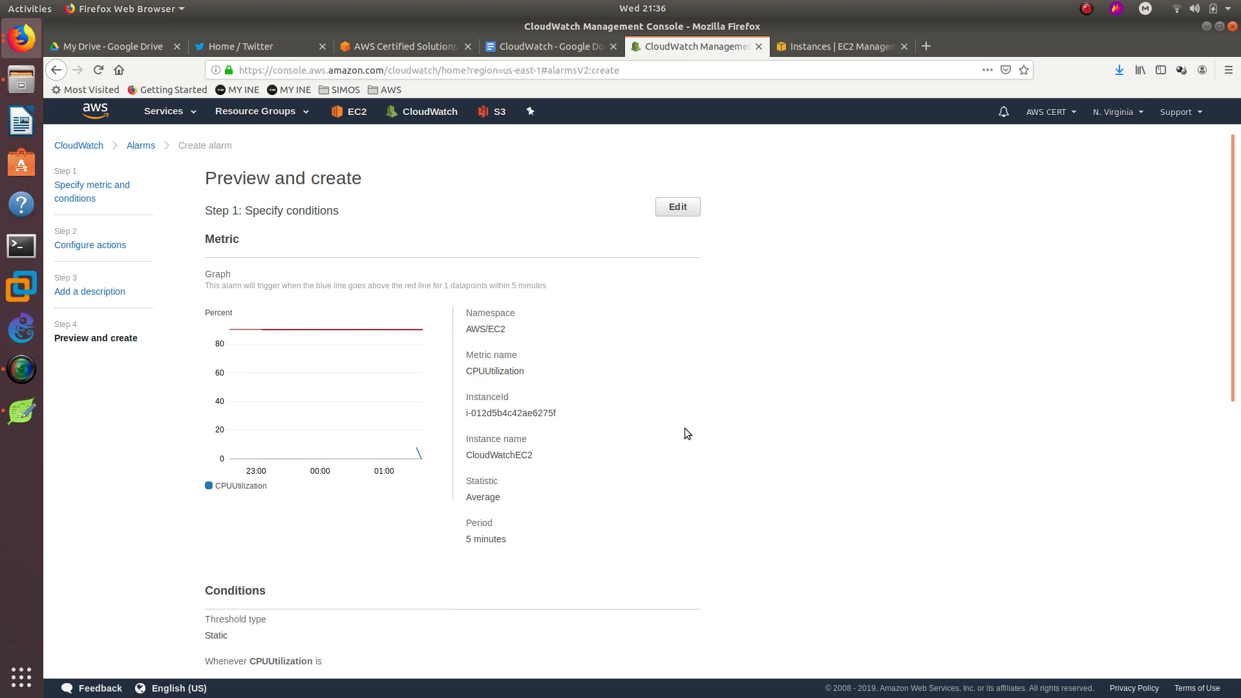
scroll(742, 339, "down", 8)
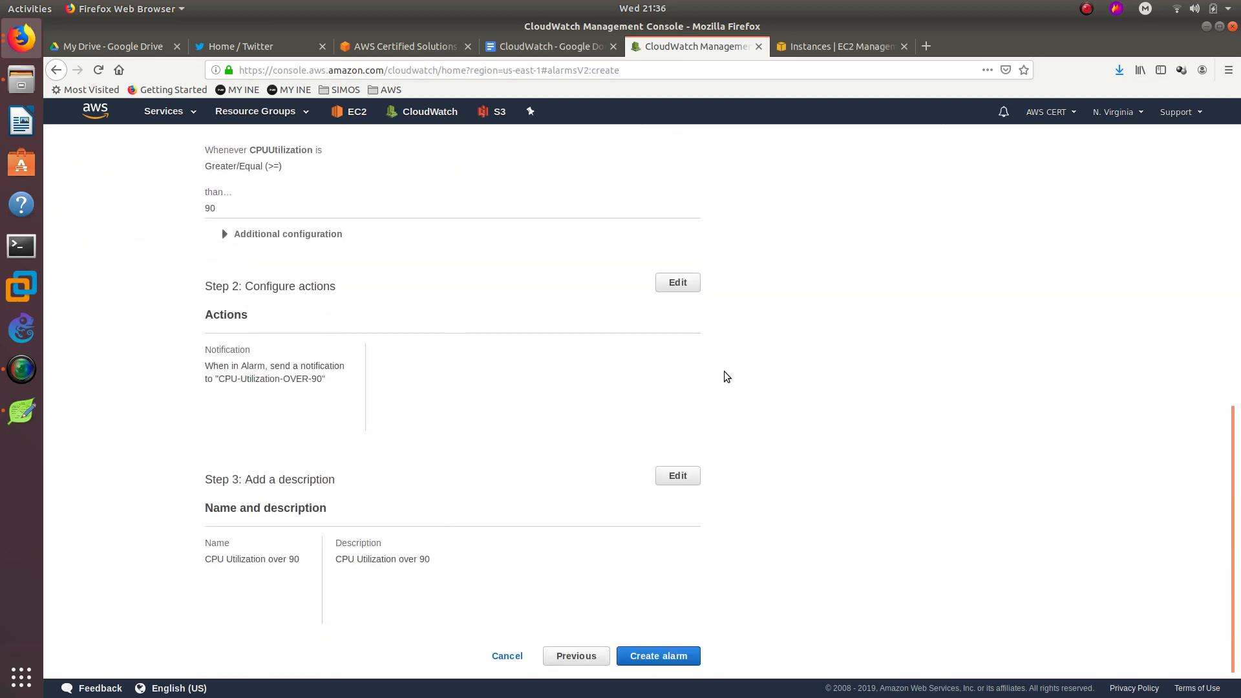
left_click(656, 658)
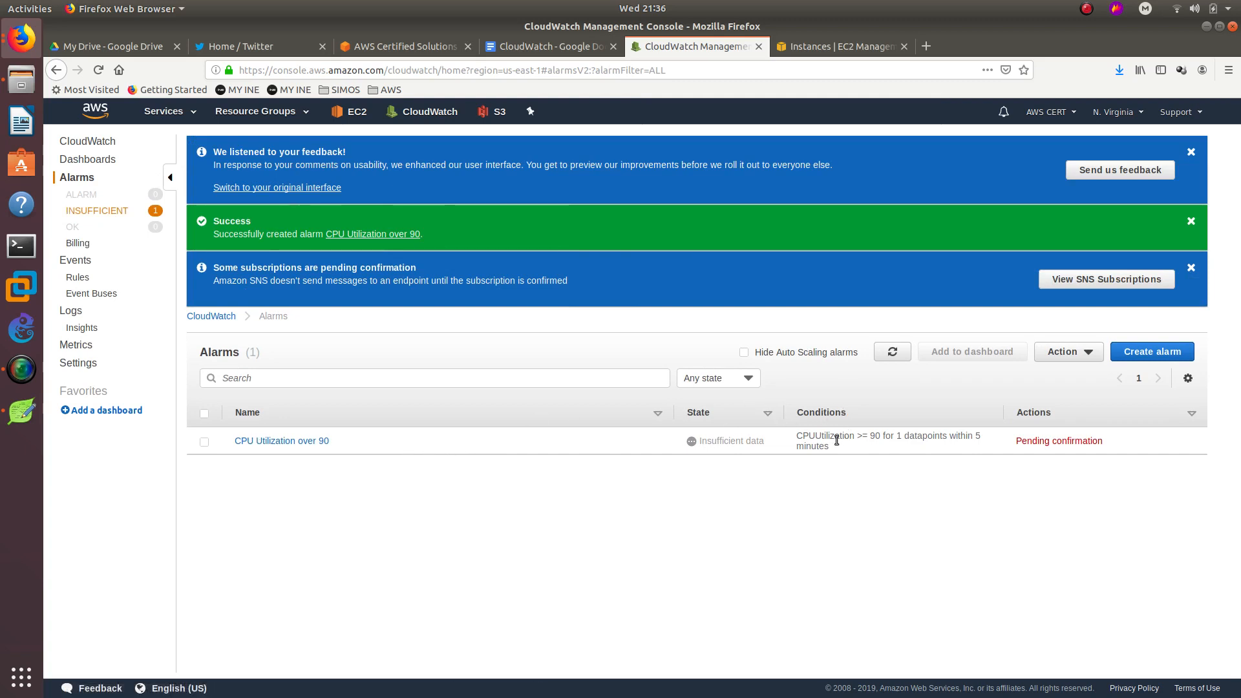
Return to the EC2 Instances page and bring up actions for the running CloudWatchEC2 instance.
left_click_drag(699, 443, 775, 449)
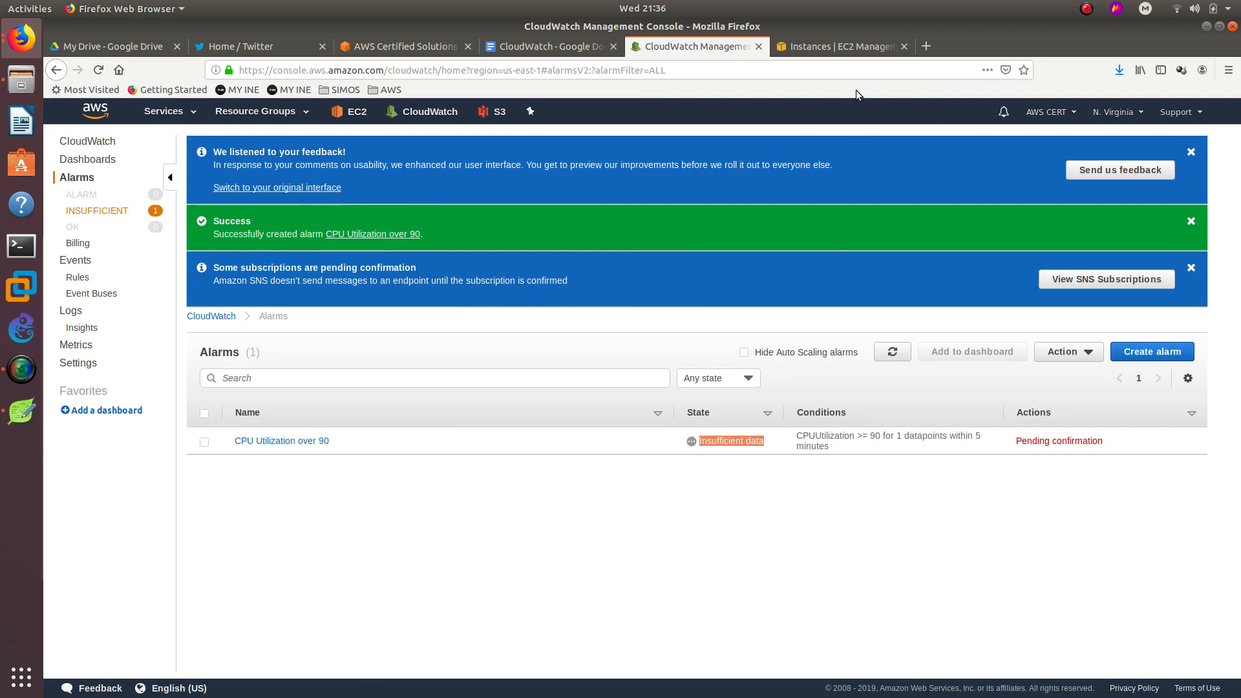
left_click(838, 48)
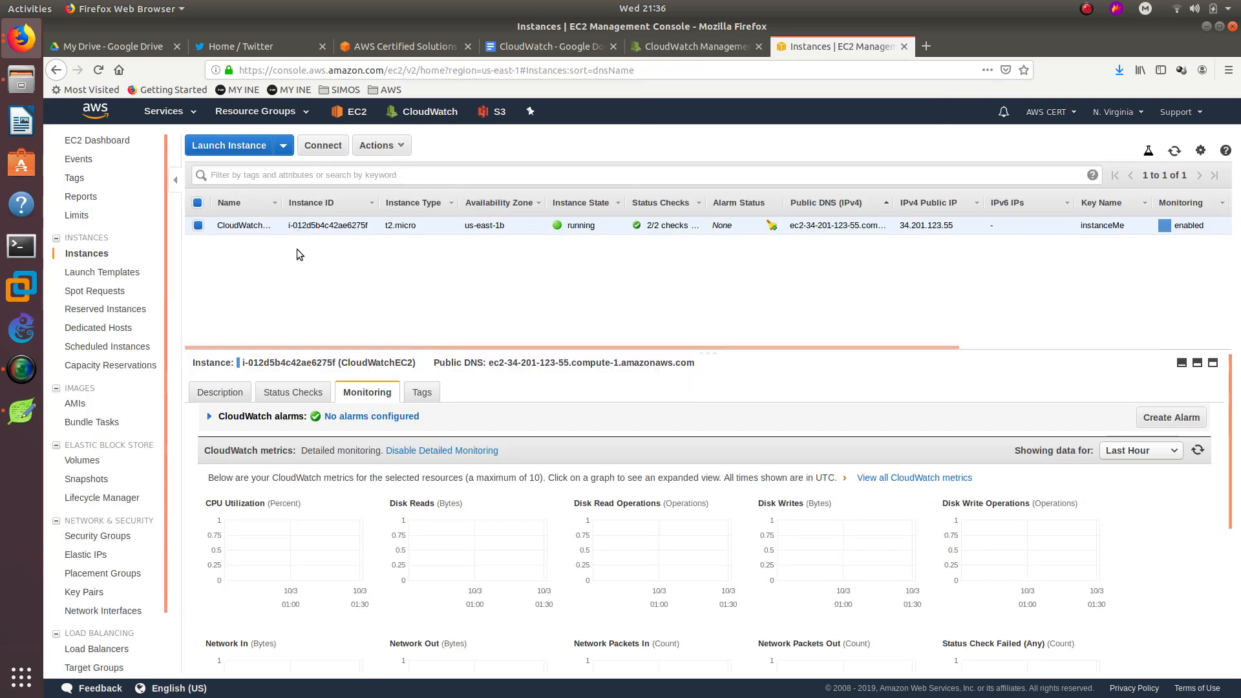
right_click(304, 229)
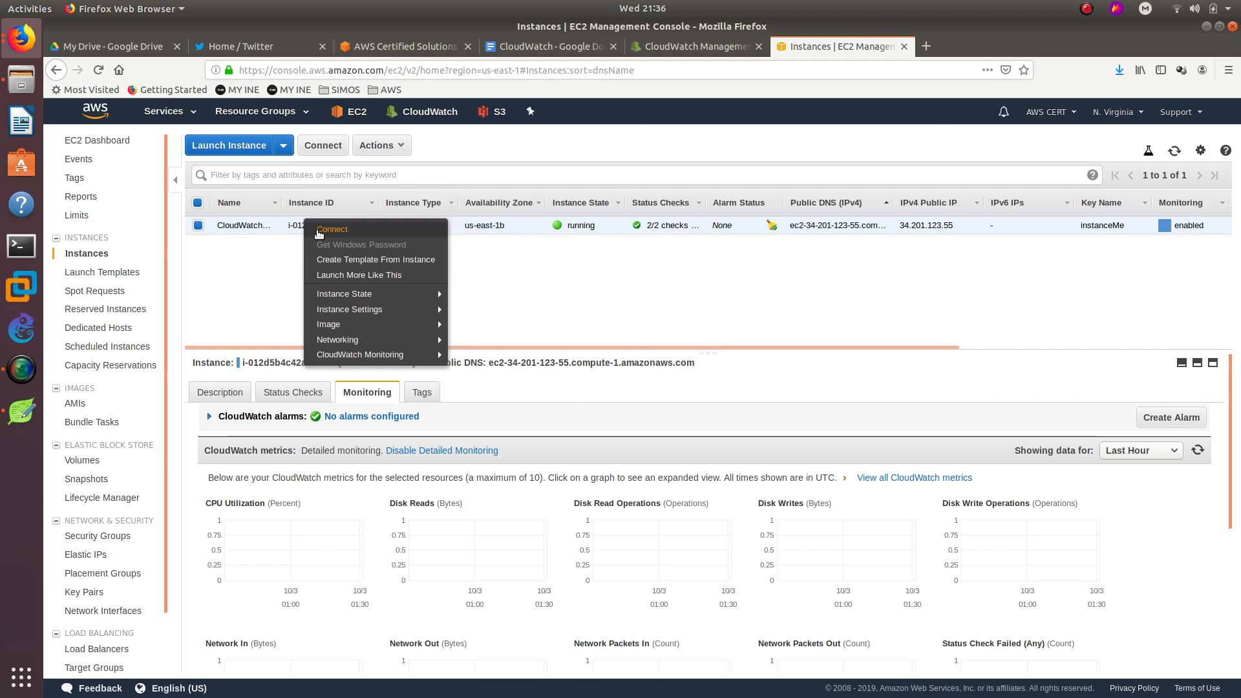
Show the instance's connection instructions and cd into the Downloads folder in Terminal.
left_click(319, 229)
left_click(22, 246)
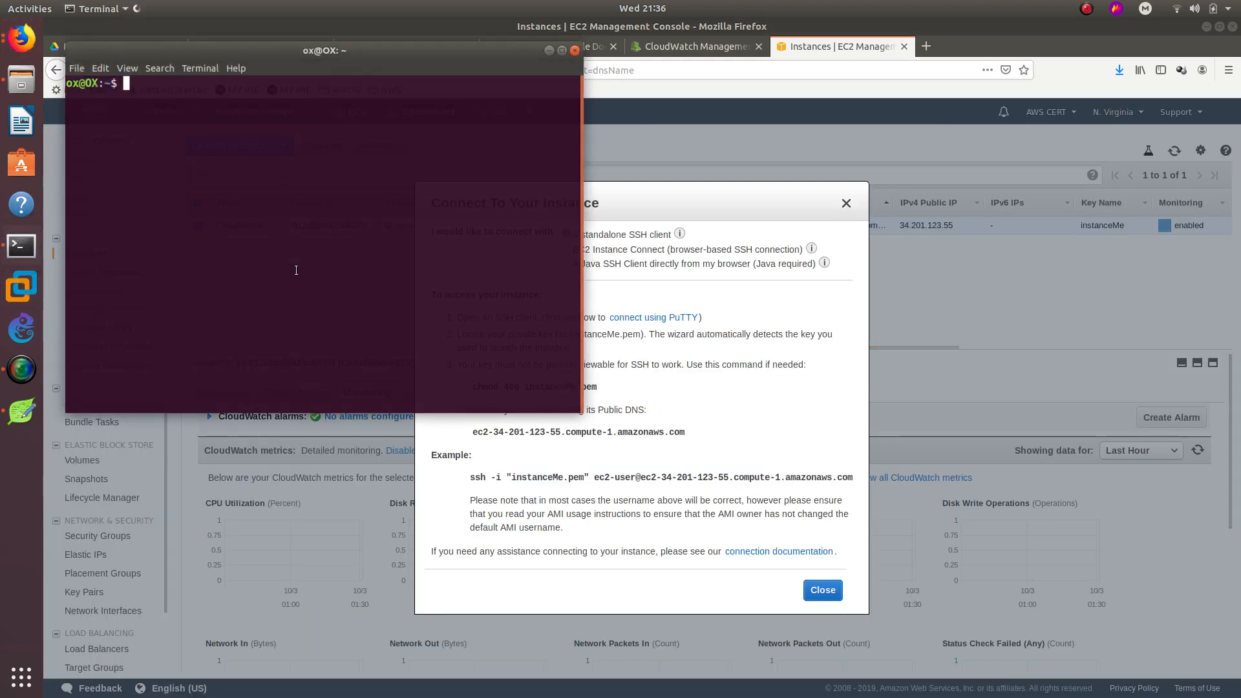
type("cd Do")
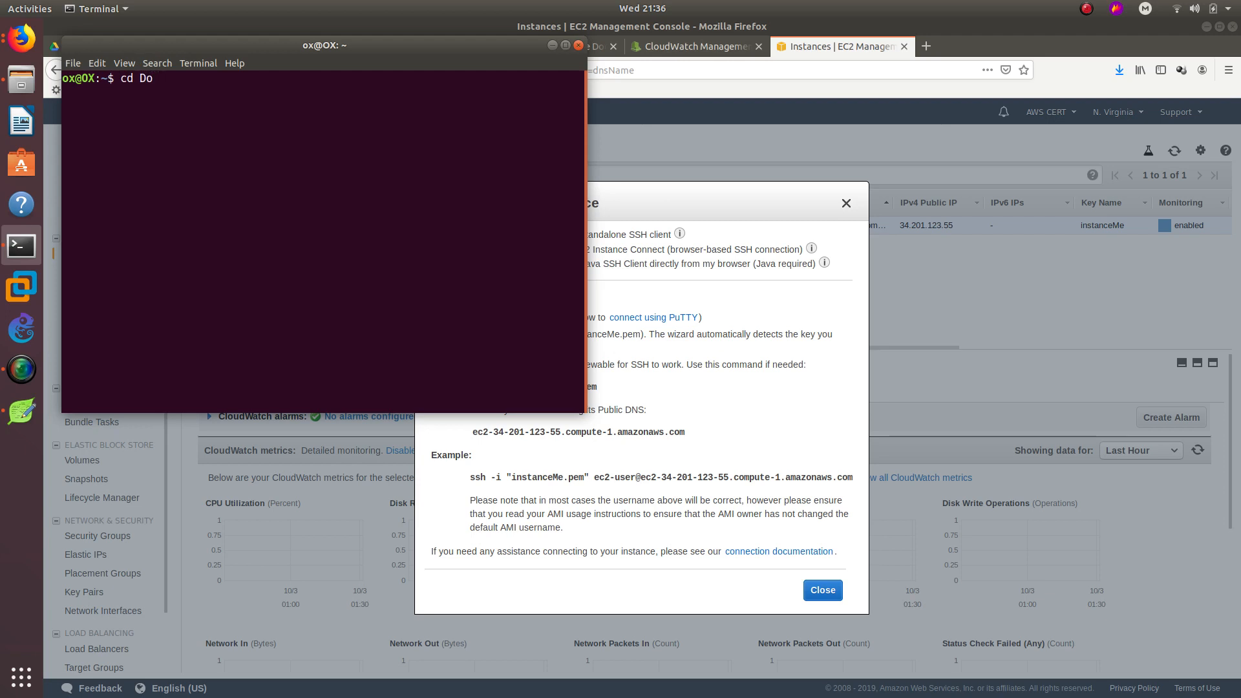
type("w")
key("Tab")
key("Return")
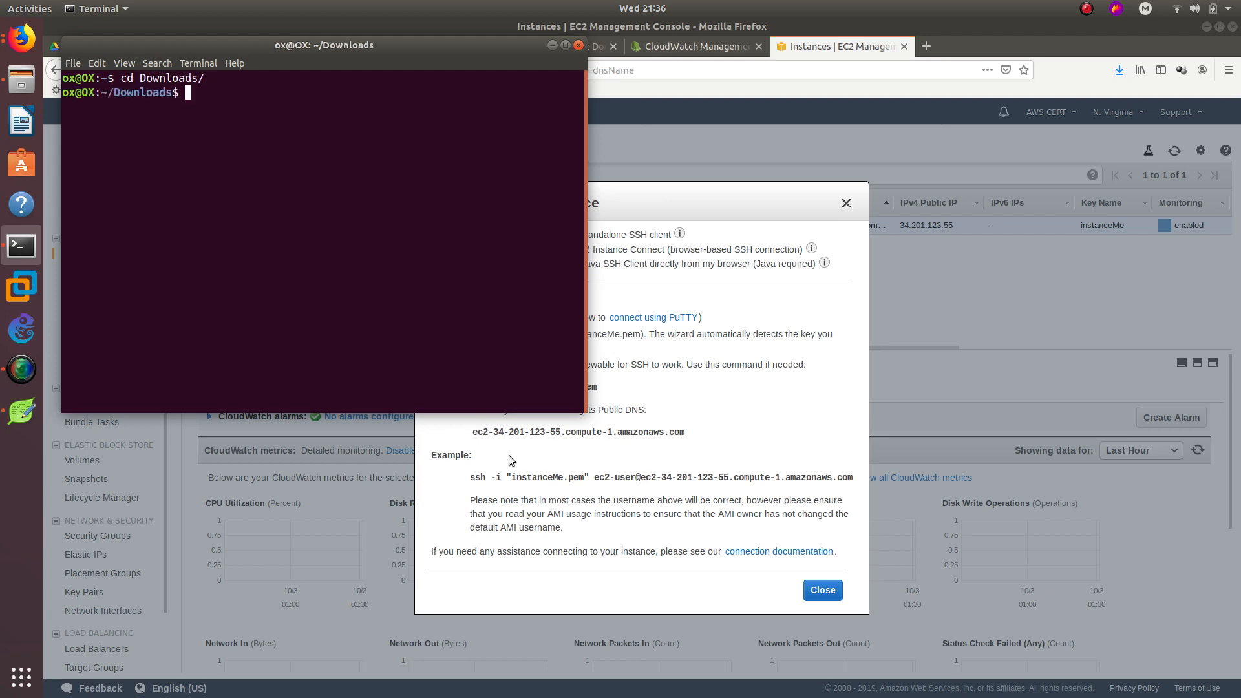
Copy the example ssh -i command from the instructions and run it in Terminal.
left_click(520, 475)
double_click(521, 477)
triple_click(522, 477)
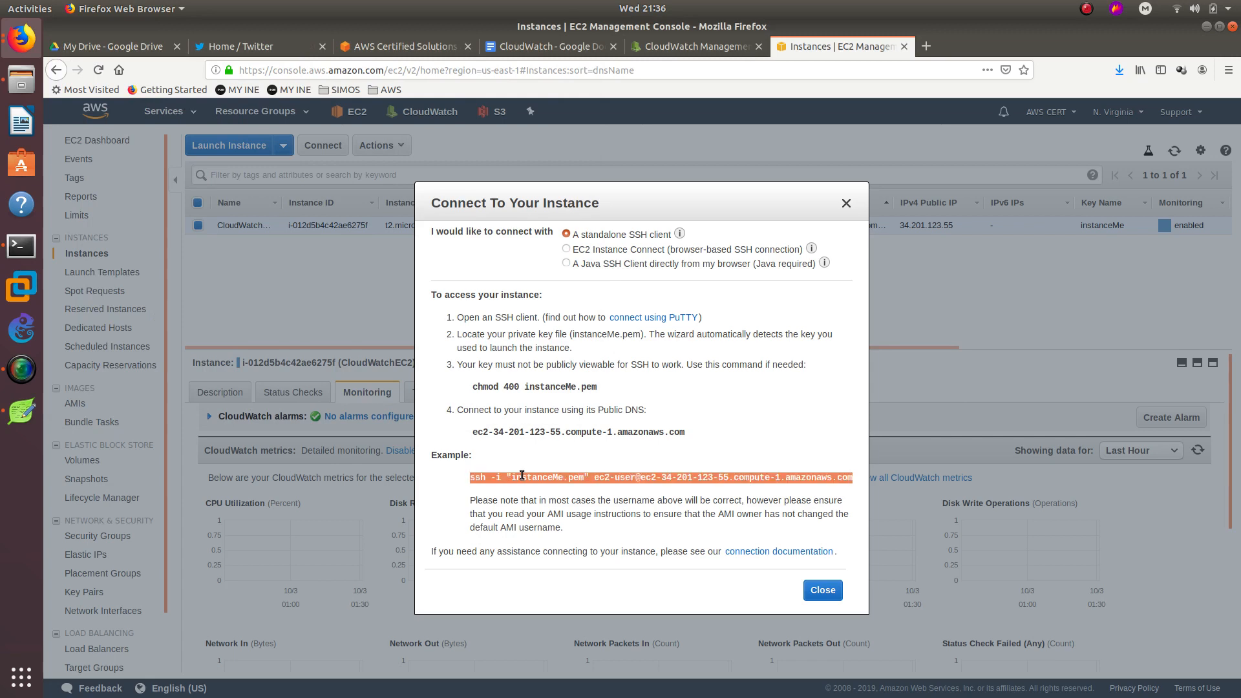
right_click(521, 477)
left_click(540, 481)
left_click(18, 249)
right_click(299, 186)
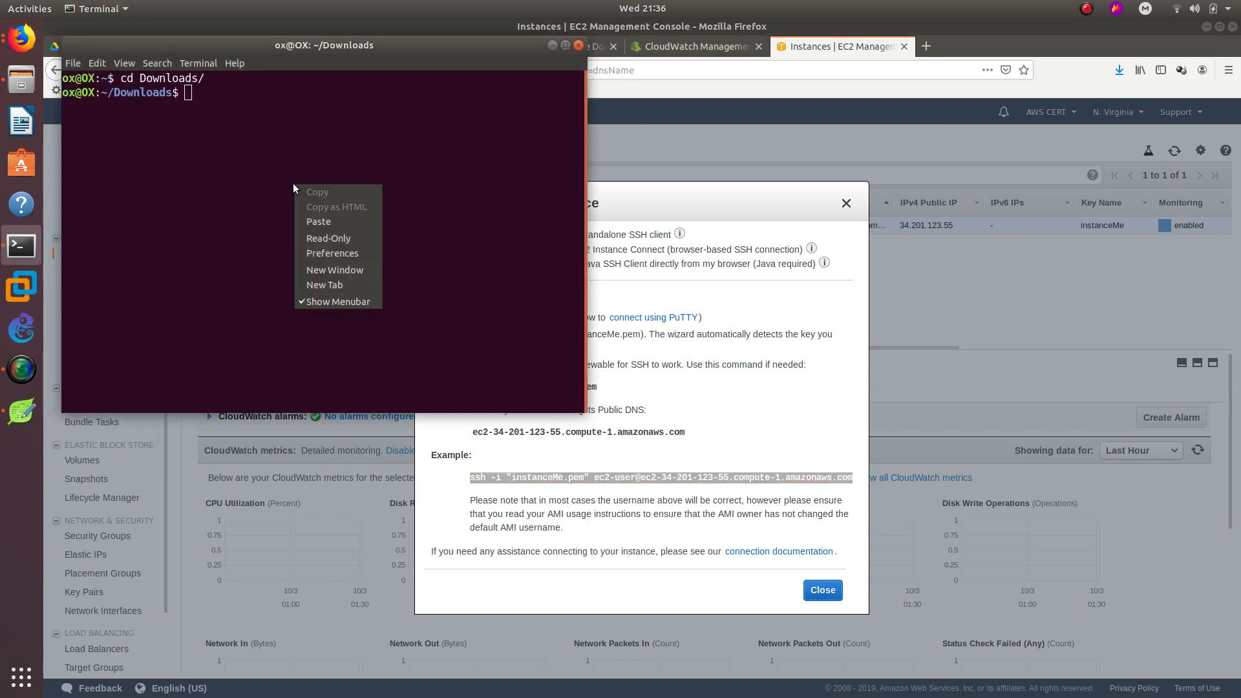
left_click(310, 213)
key("Return")
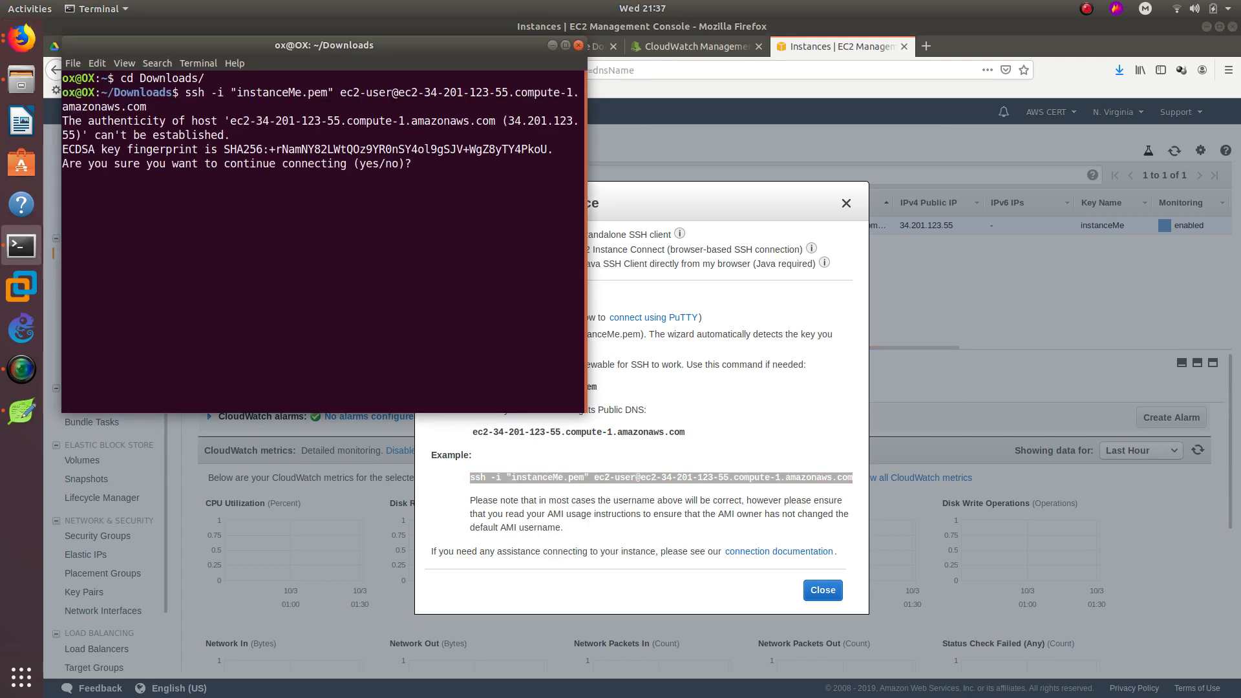
Answer yes to accept the host and close the connection instructions.
type("tye")
key("BackSpace")
key("BackSpace")
key("BackSpace")
type("yes")
key("Return")
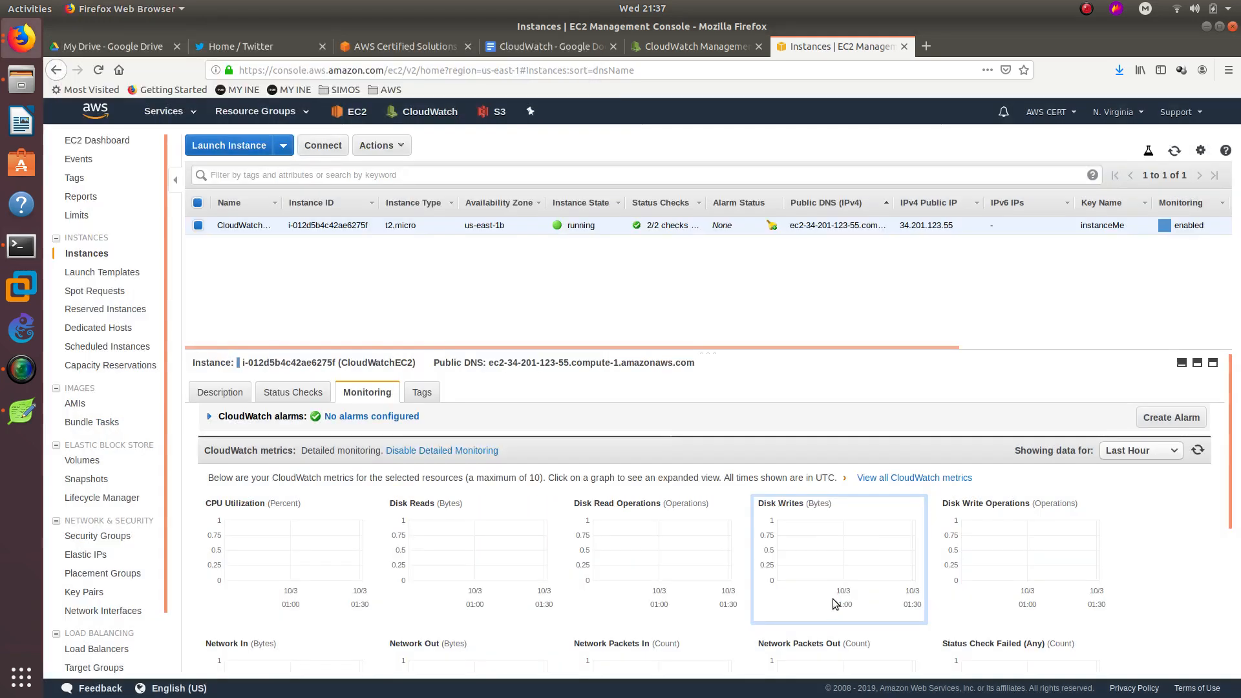
left_click(827, 592)
left_click(21, 246)
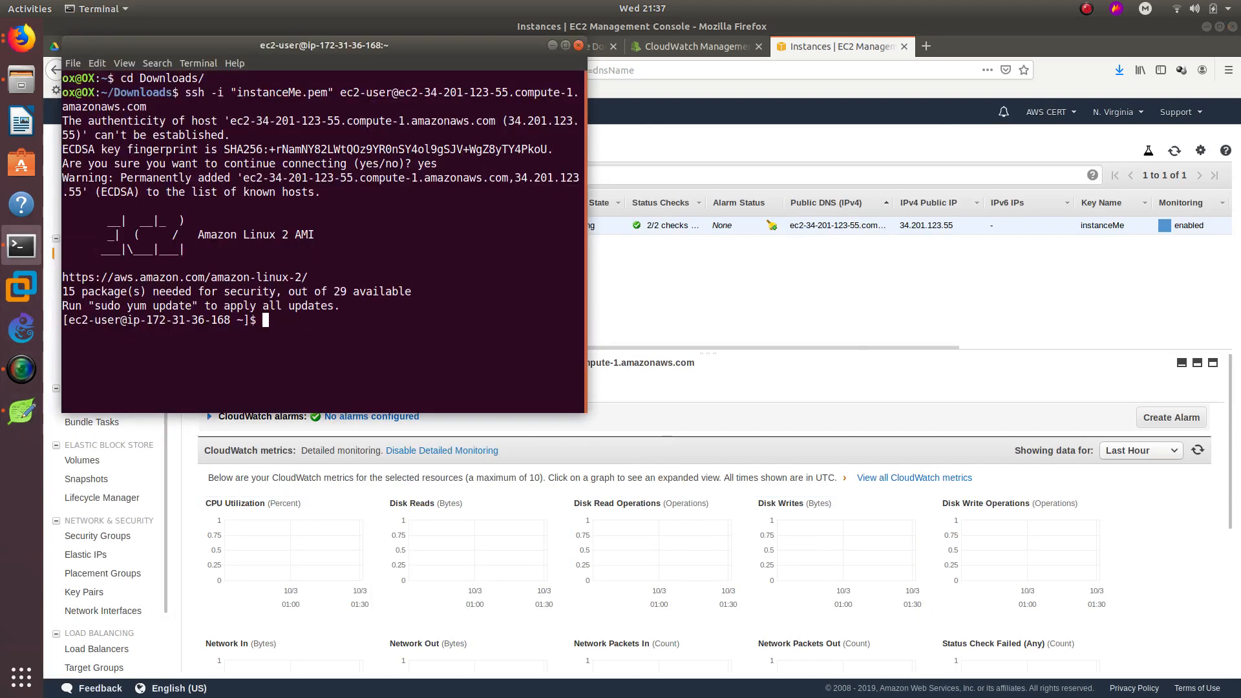
Run 'while true; do echo; done' in the SSH session to load the CPU.
key("alt+Tab")
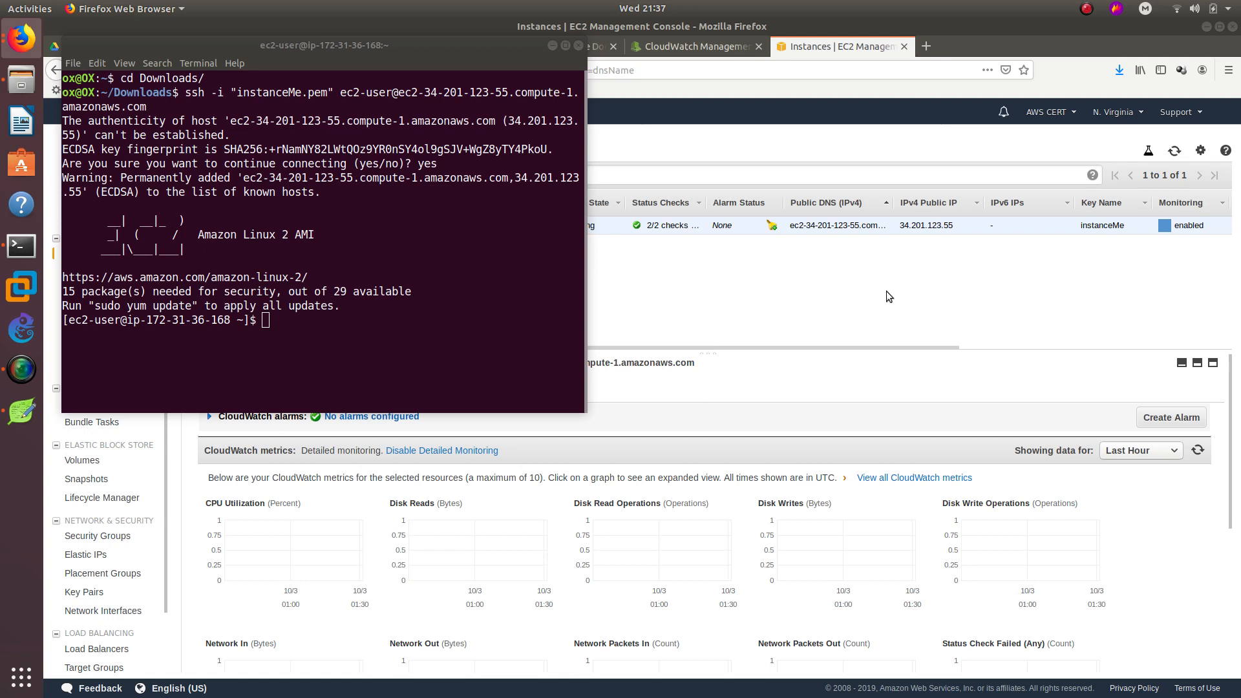
left_click(356, 333)
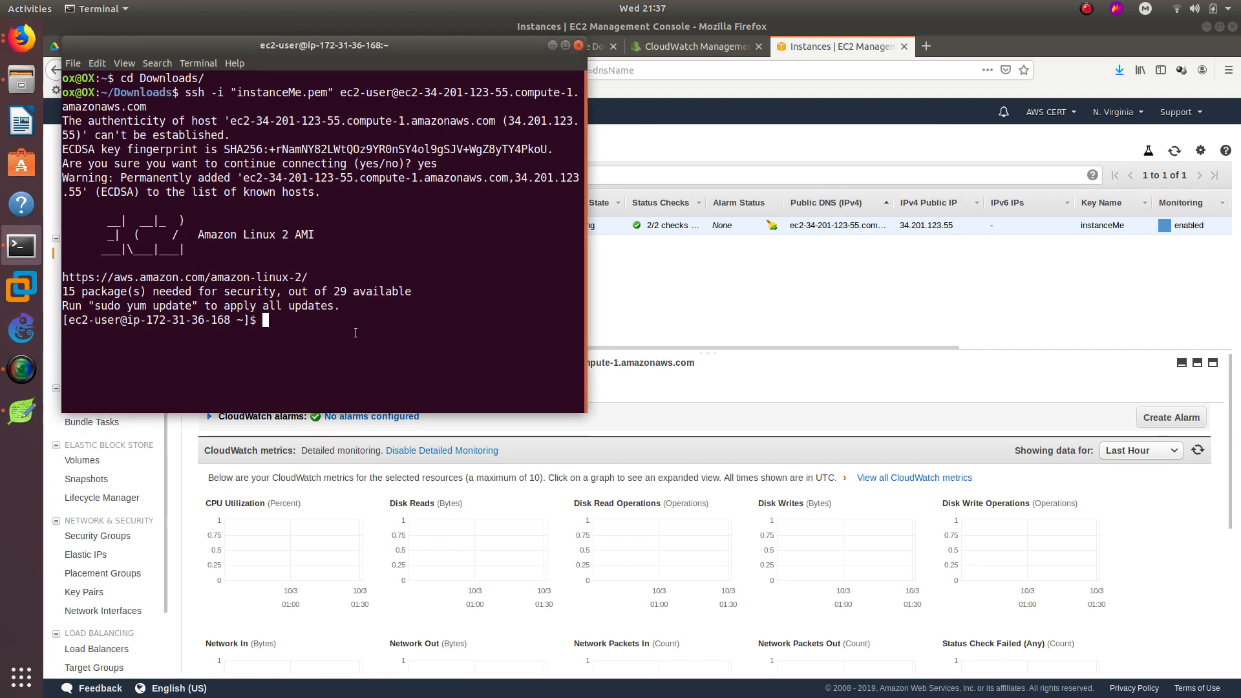
type("while tr")
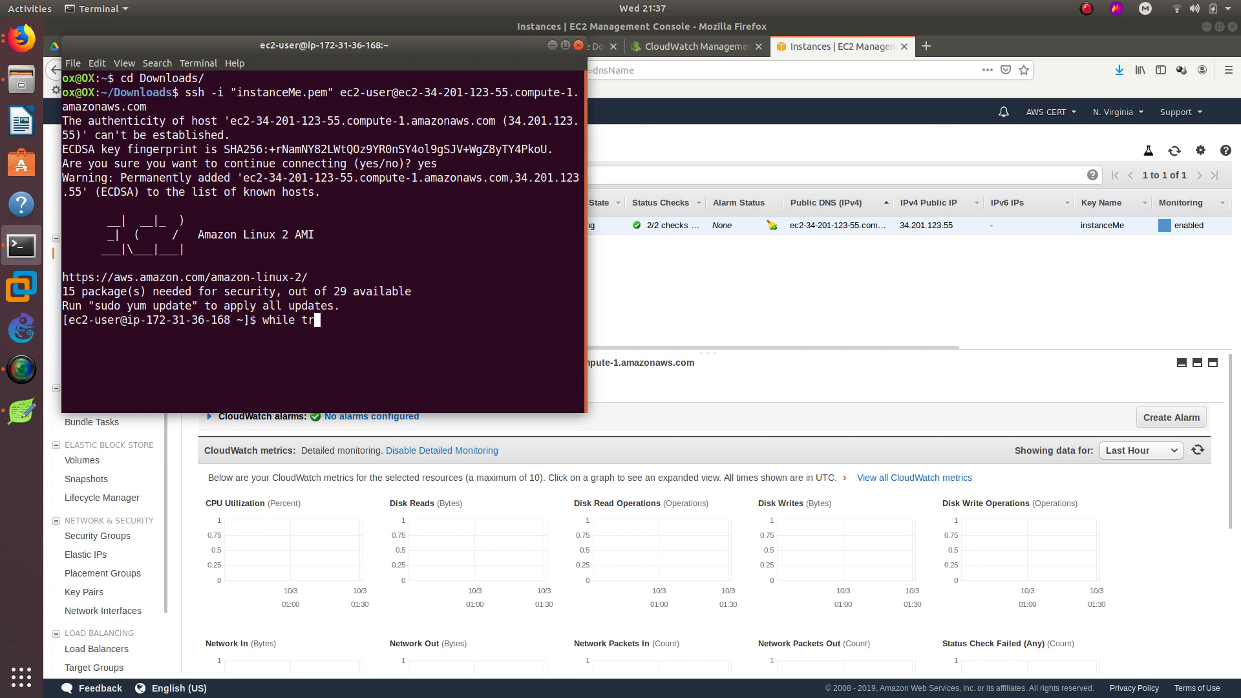
type("ue; do echo; done")
key("Return")
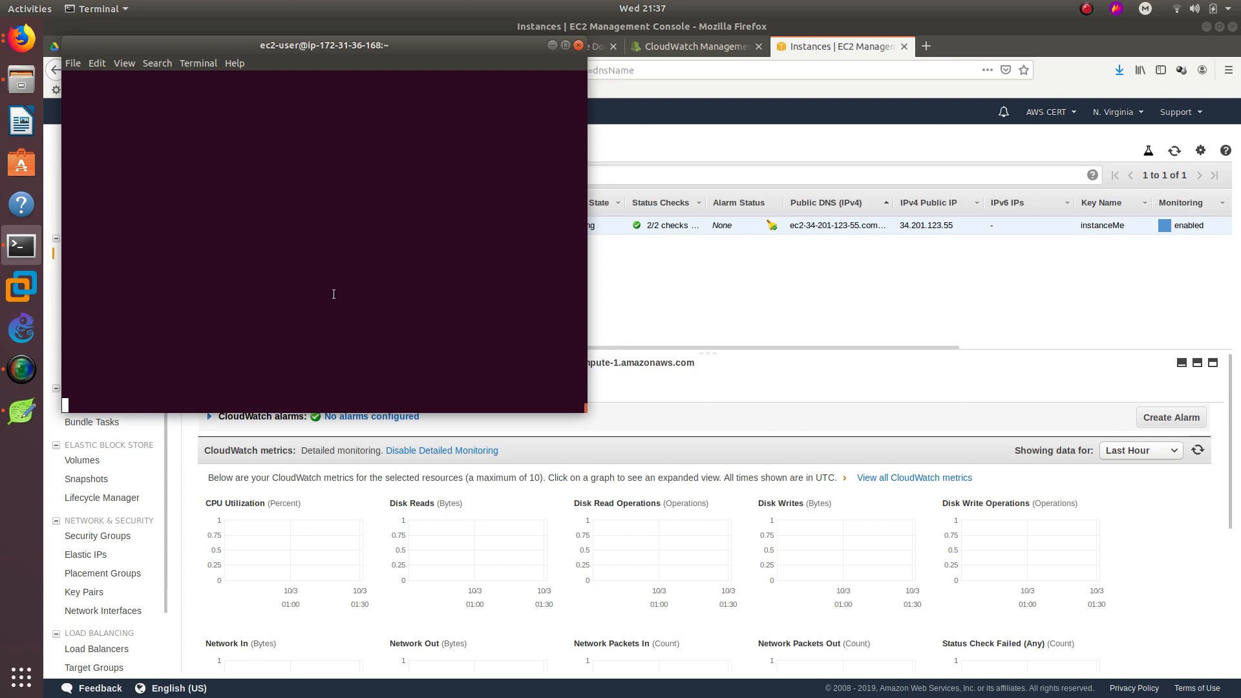
Refresh and inspect the enlarged CPU Utilization graph, then filter CloudWatch alarms to OK.
left_click(676, 305)
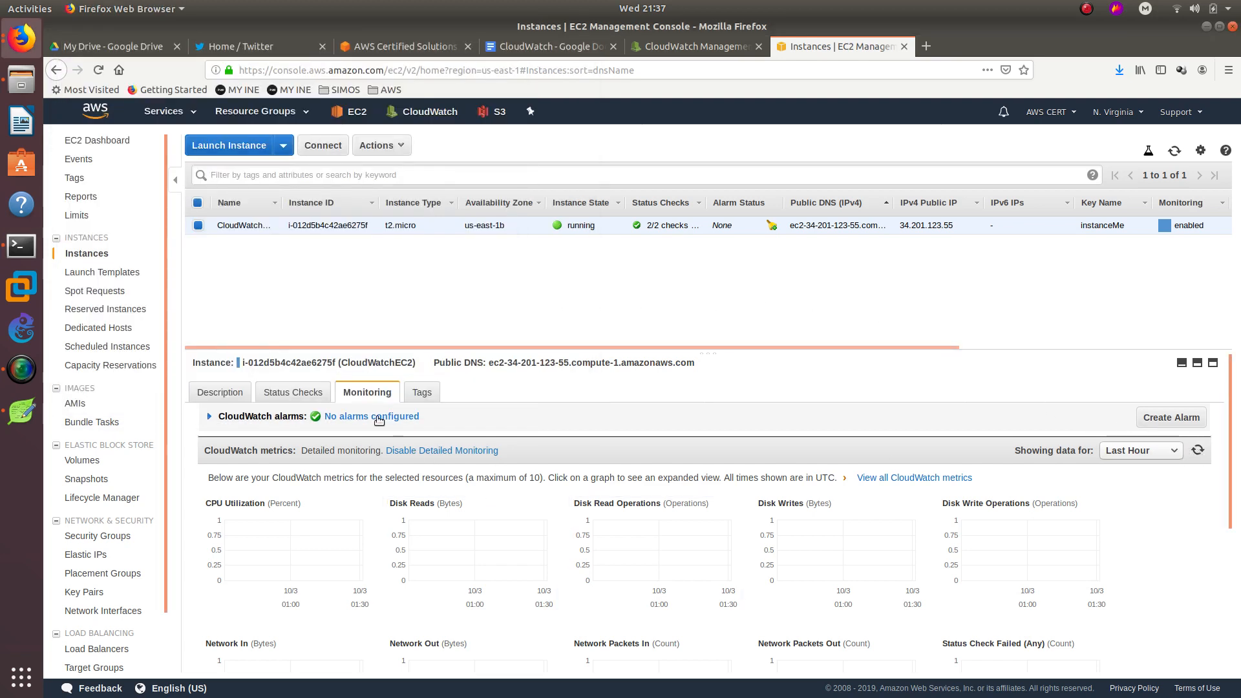
left_click(1197, 450)
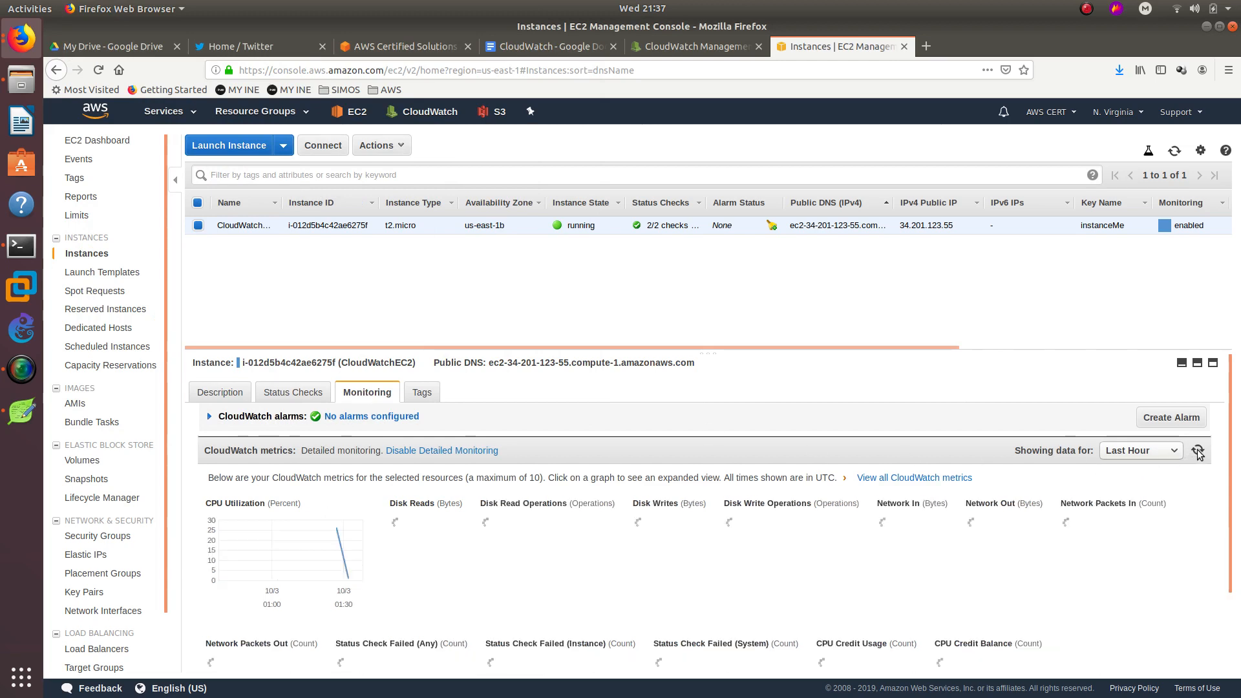
left_click(313, 533)
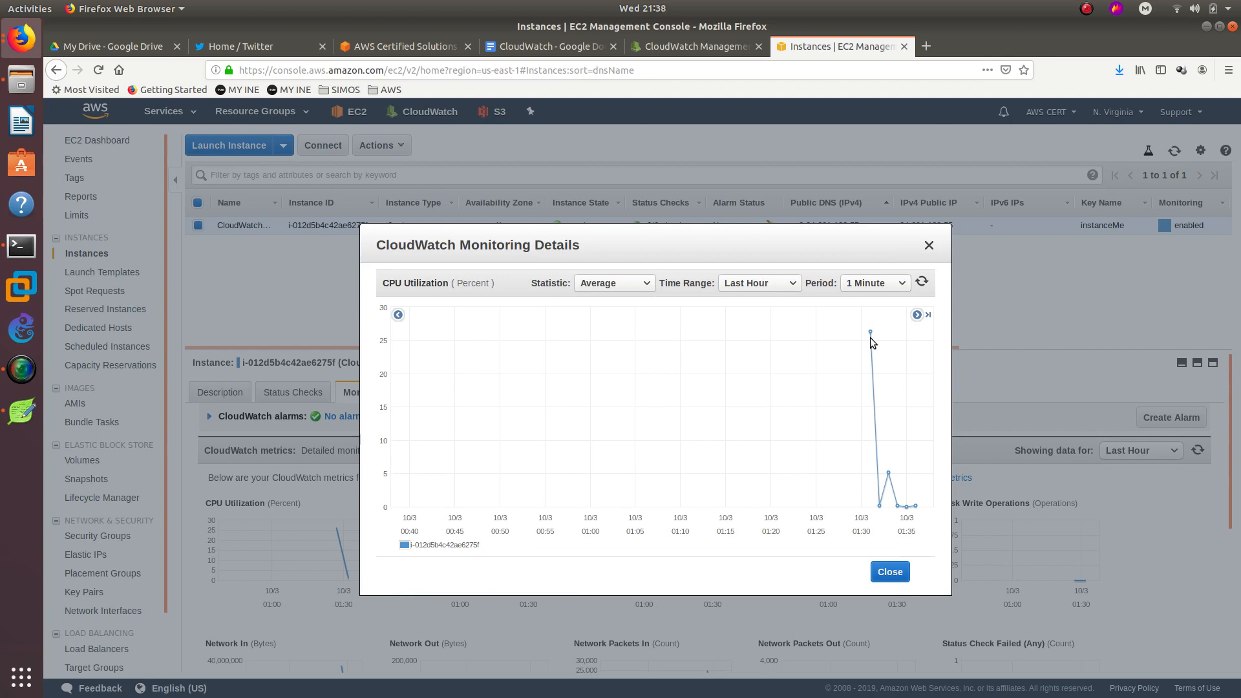
left_click(922, 282)
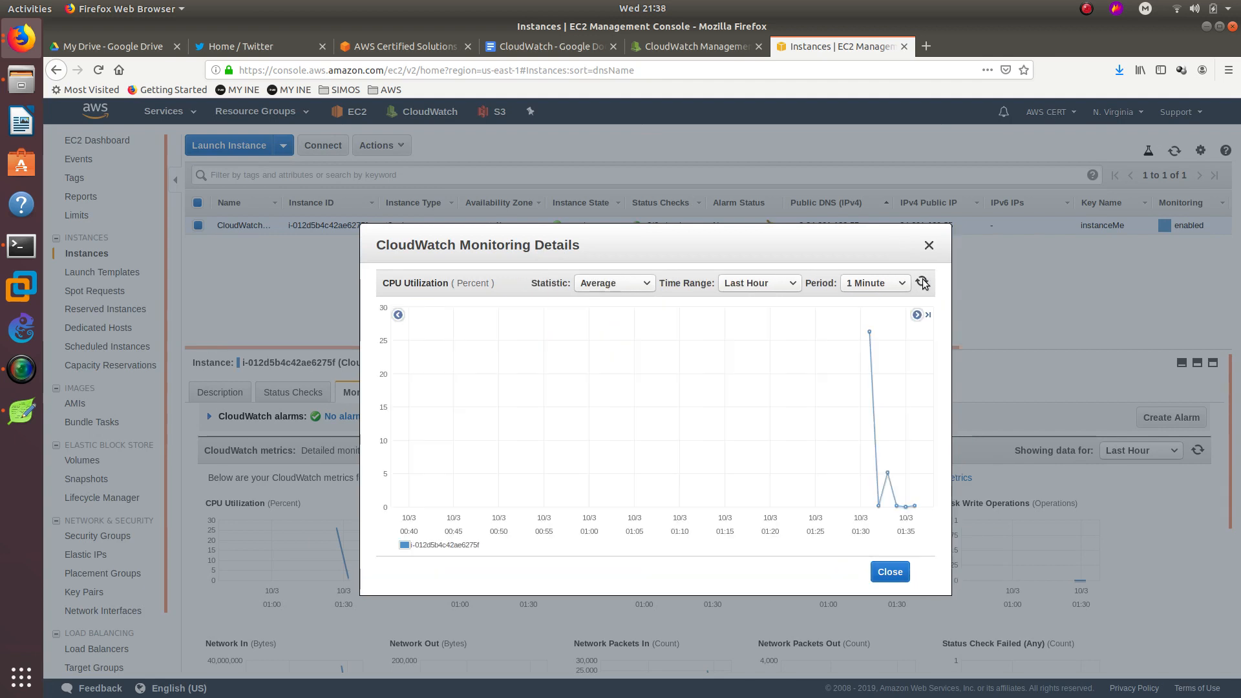
left_click(929, 245)
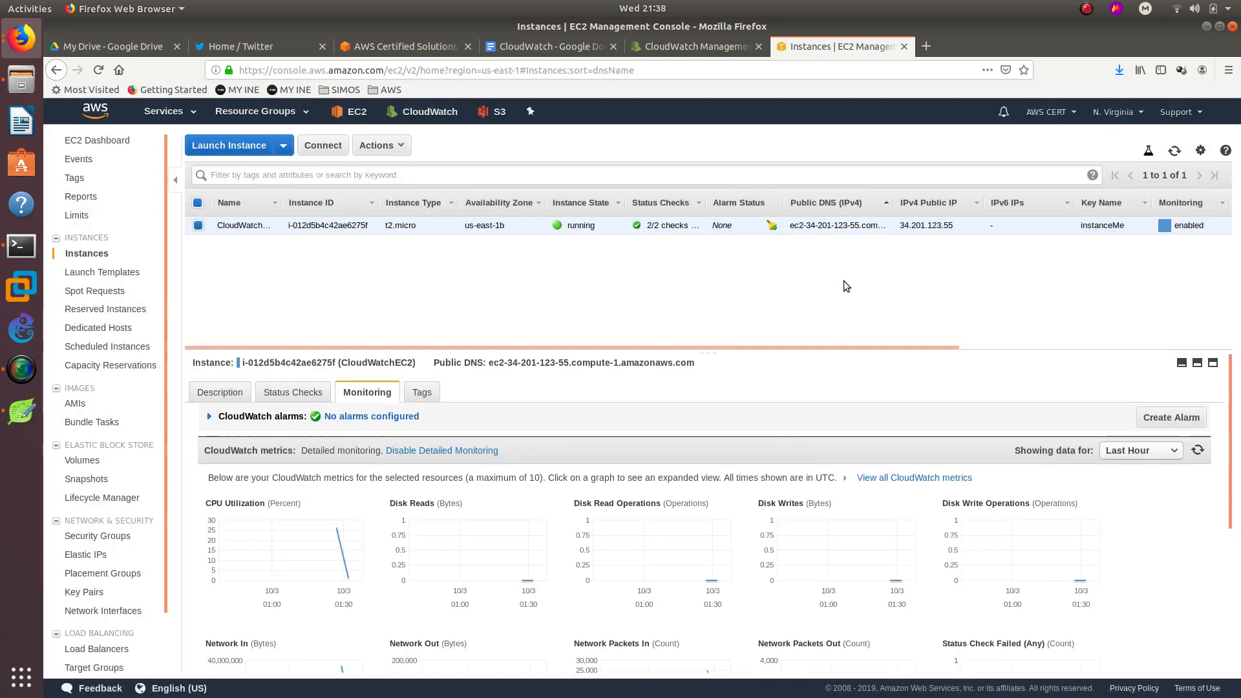
left_click(676, 43)
left_click(95, 224)
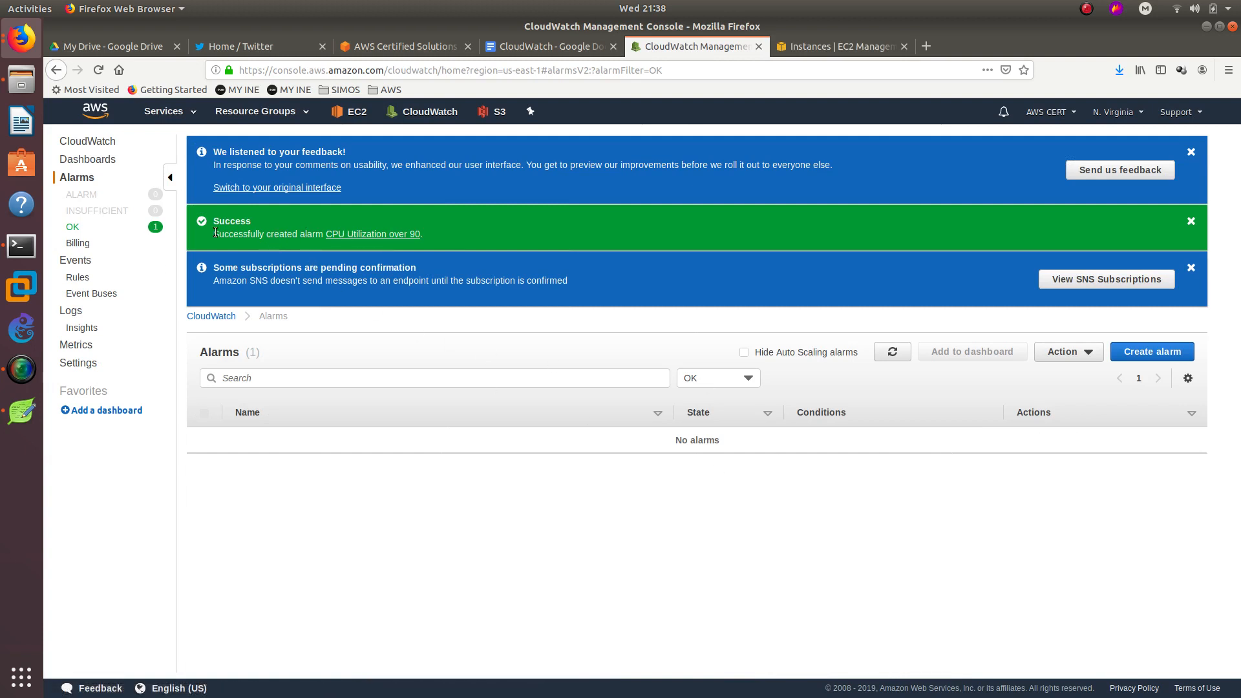
Open the CPU Utilization over 90 alarm and filter alarms by Insufficient data, then OK.
left_click(80, 180)
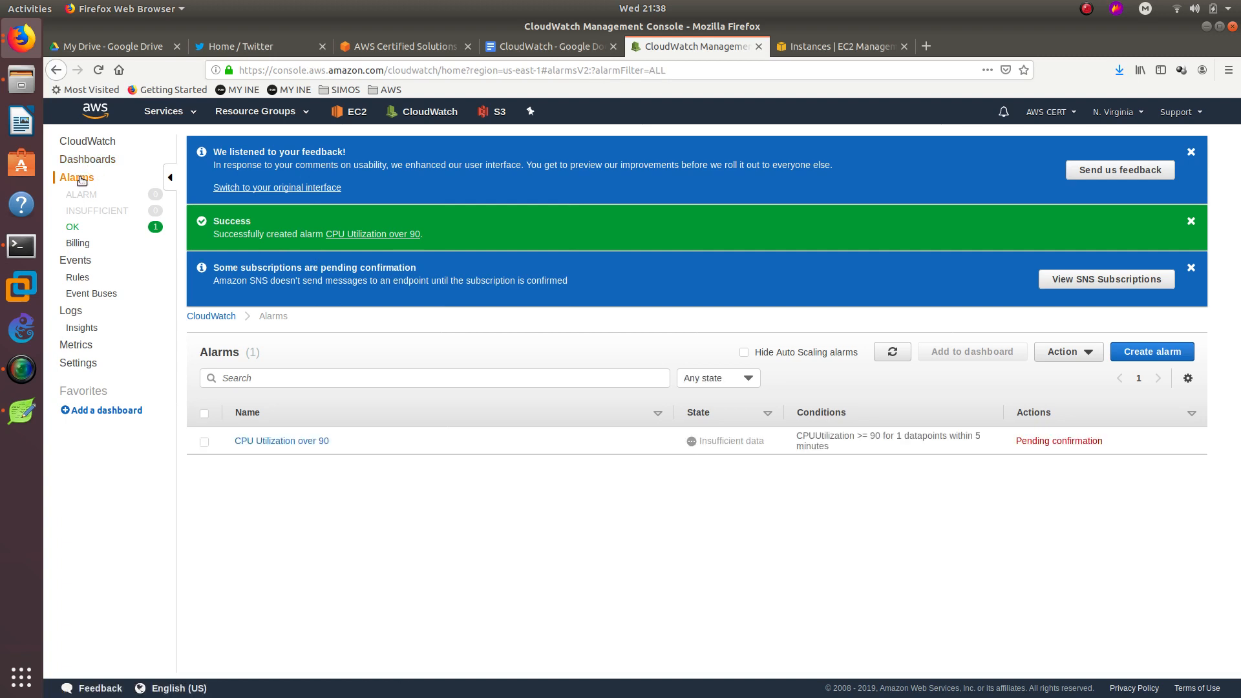
left_click(313, 441)
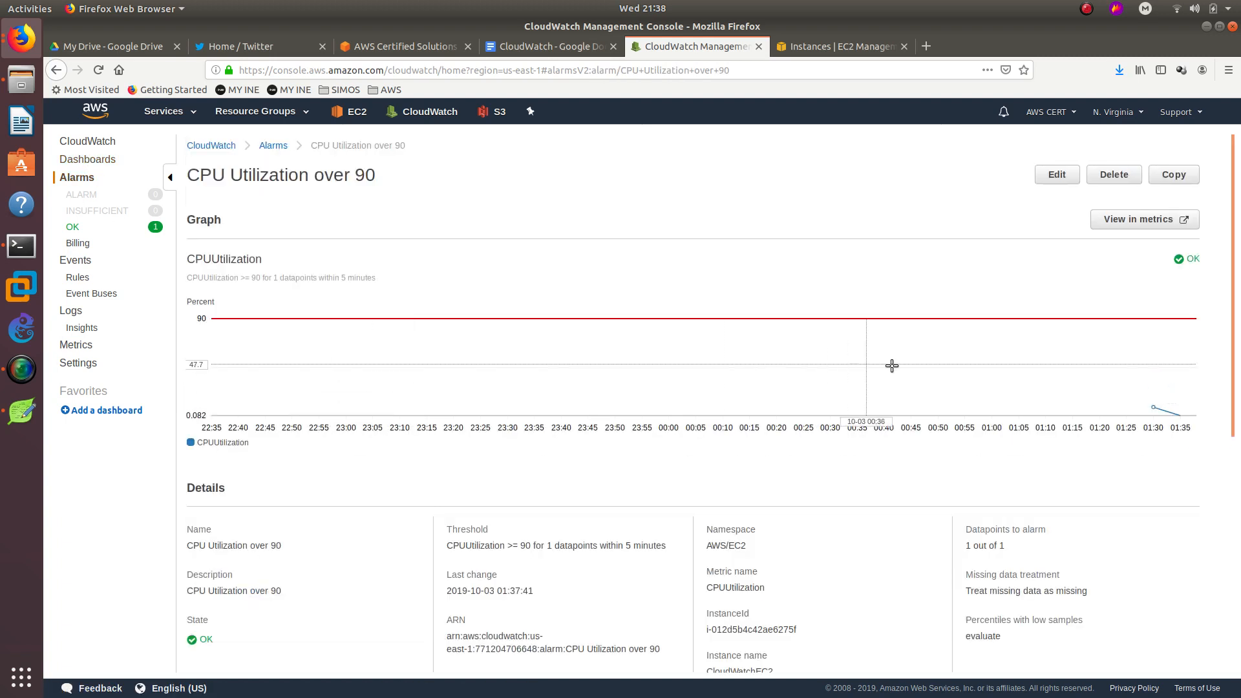
mouse_move(1156, 403)
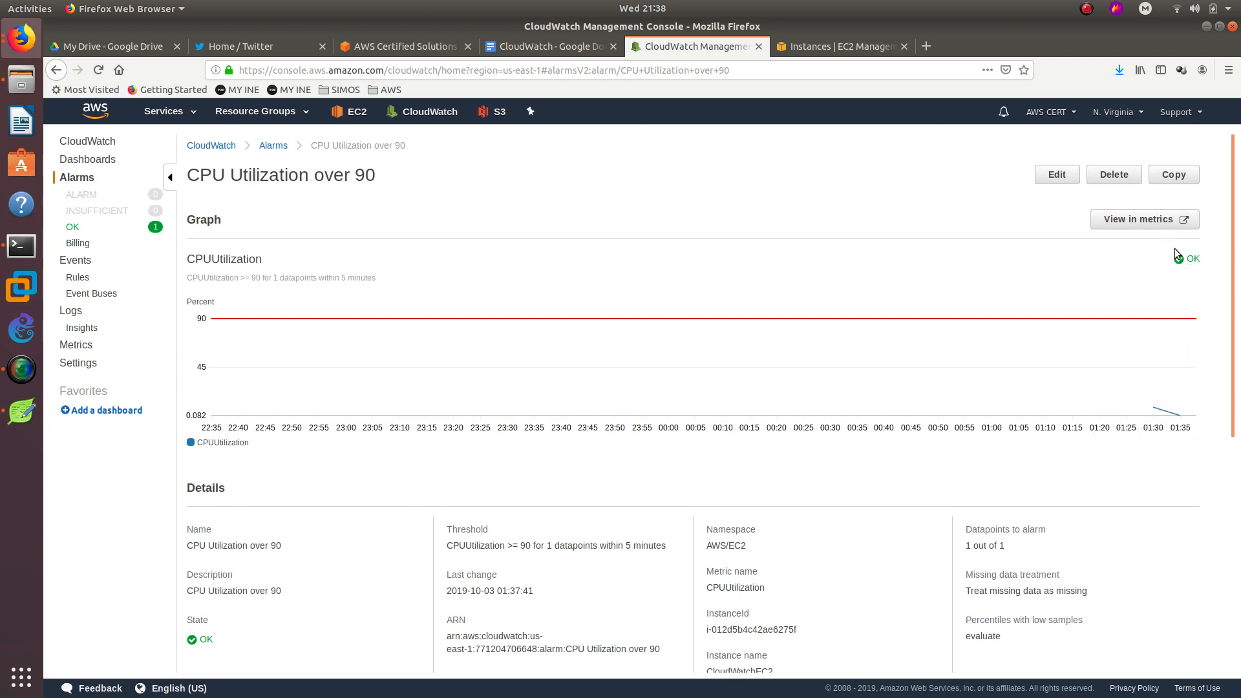
scroll(904, 347, "down", 6)
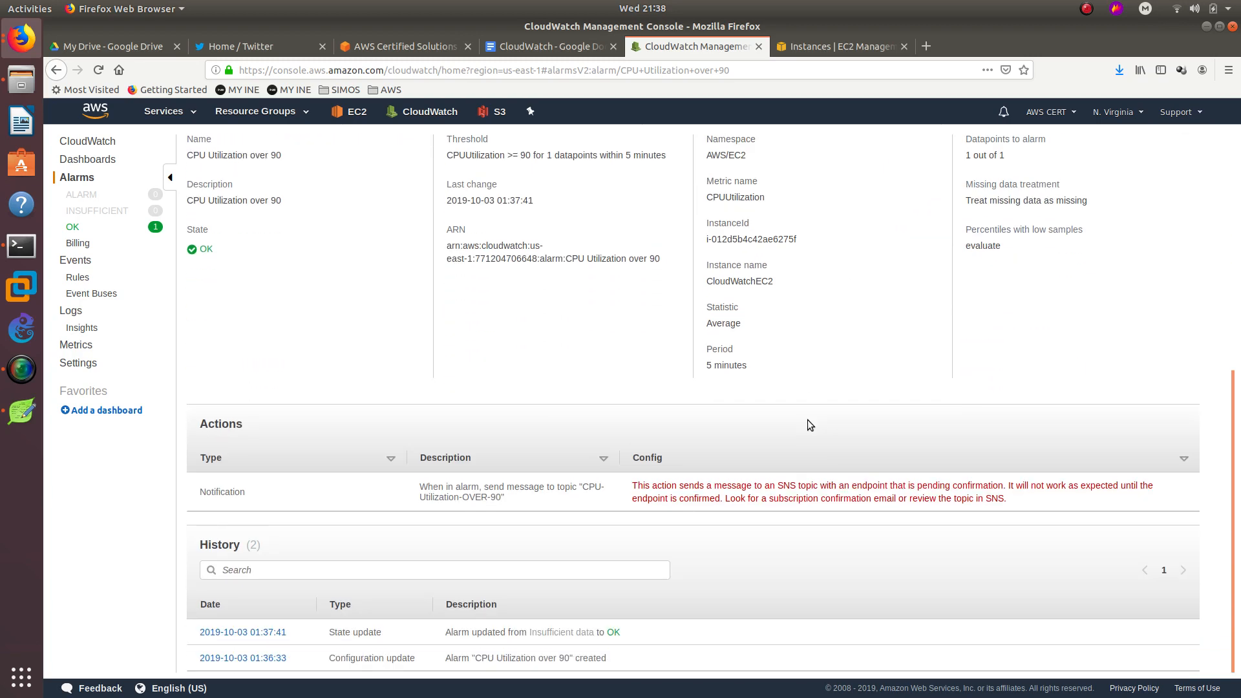
scroll(457, 507, "up", 5)
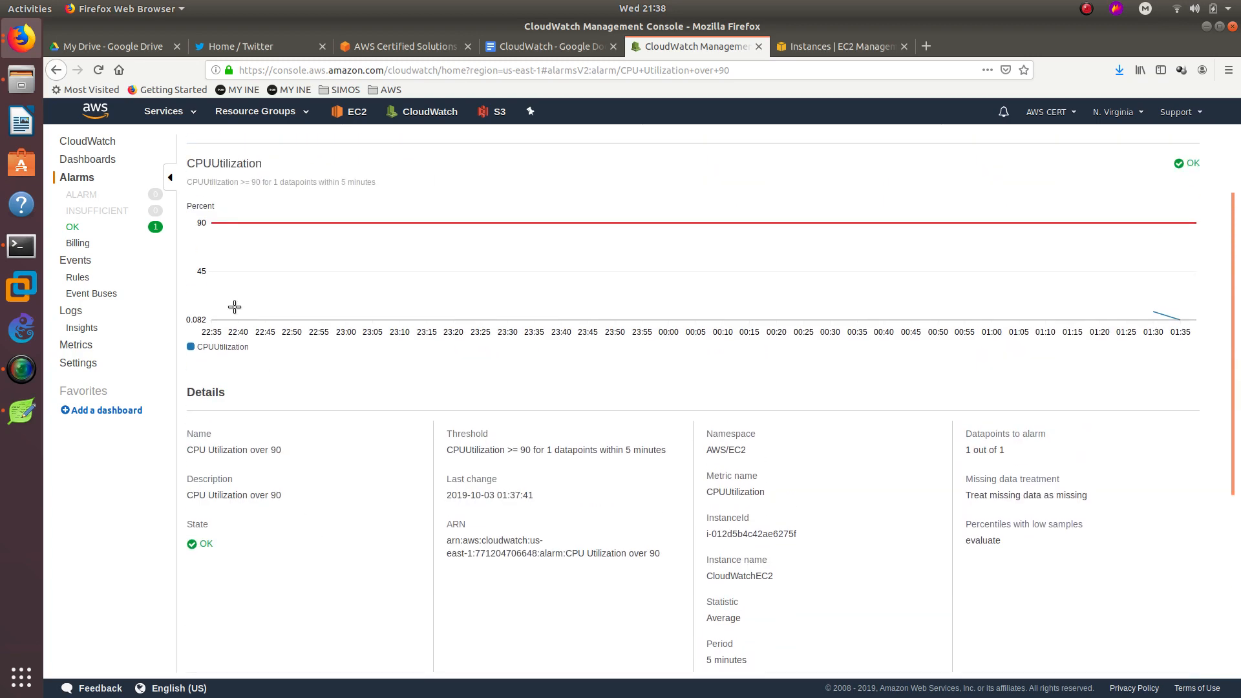
left_click(97, 214)
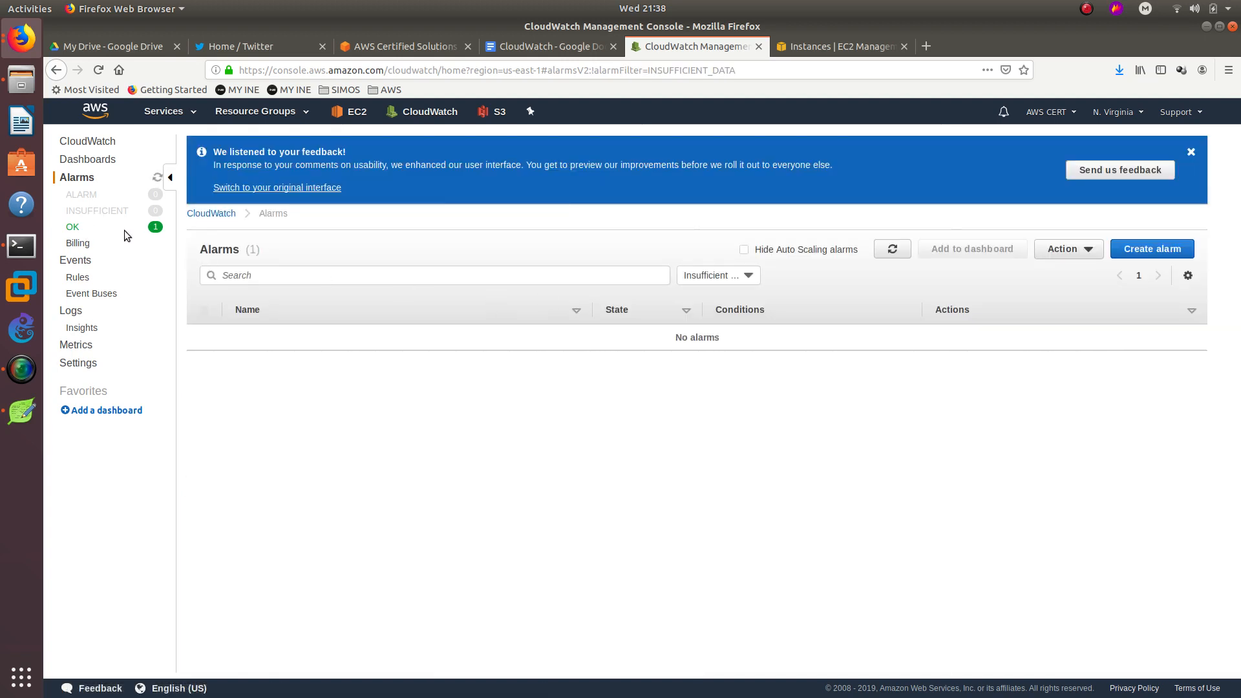
left_click(74, 228)
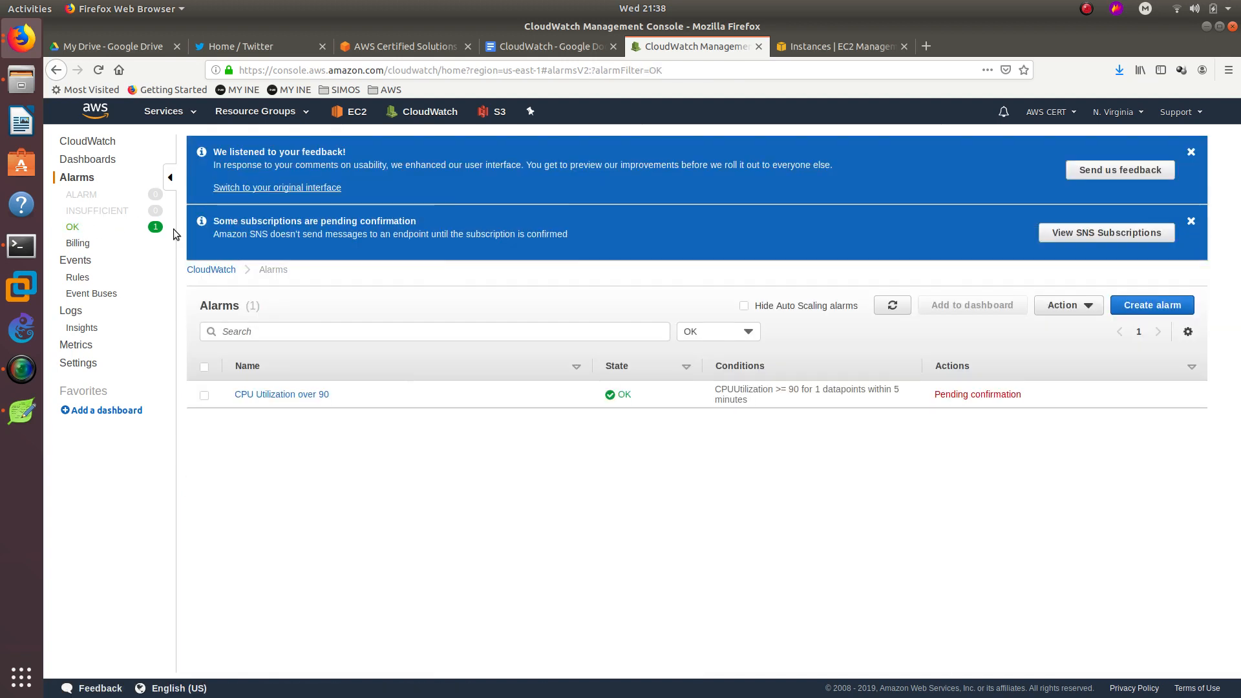
Note the pending subscription notice and open the AWS subscription confirmation email from Gmail.
left_click_drag(217, 225, 414, 222)
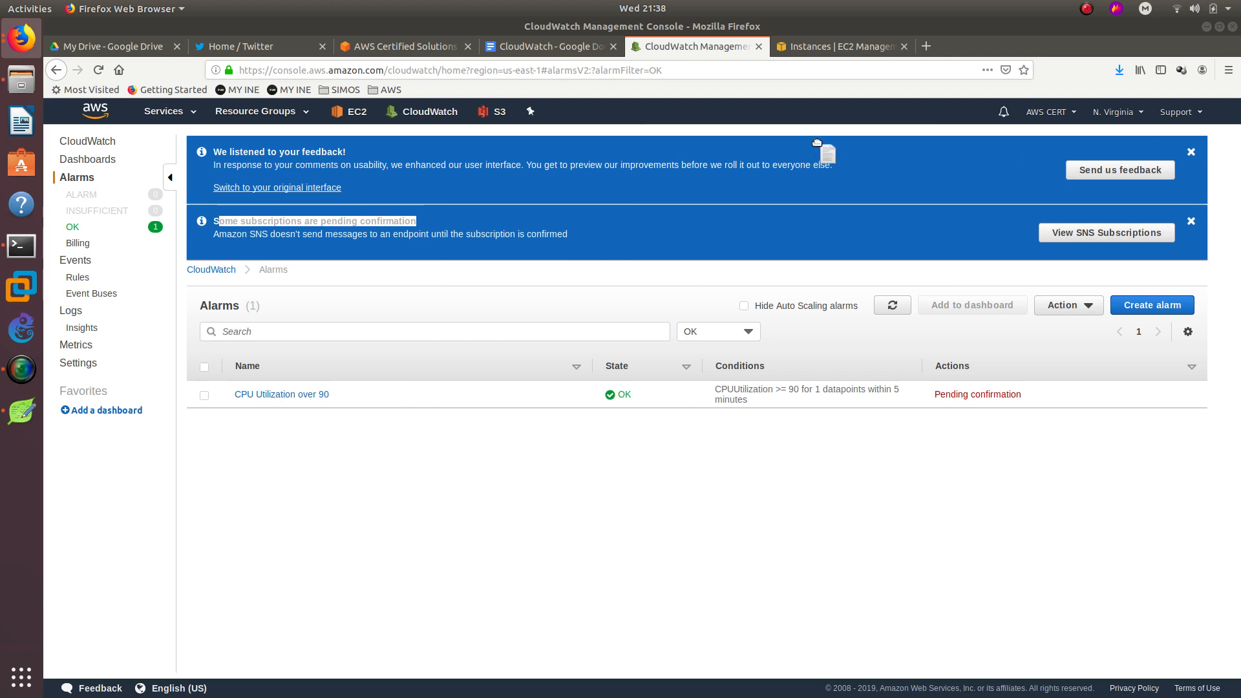
left_click_drag(816, 141, 770, 56)
left_click(771, 56)
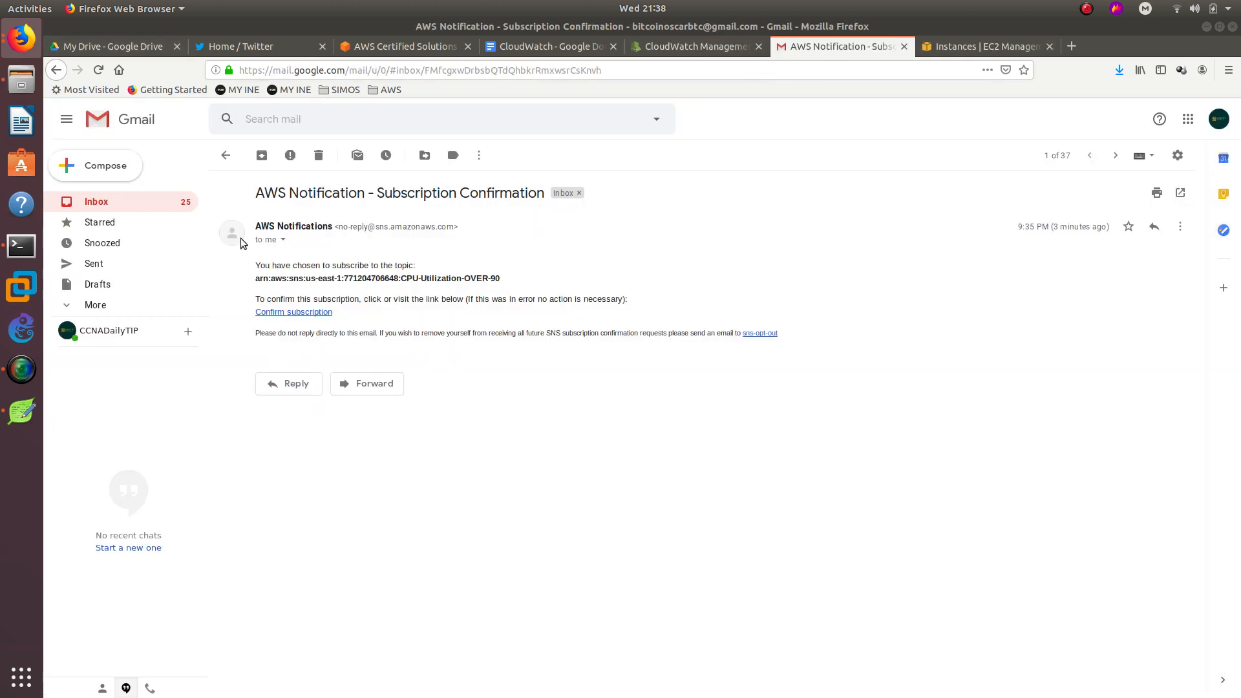
Confirm the CPU-Utilization-OVER-90 subscription, then close the confirmation page and email tabs.
left_click(294, 313)
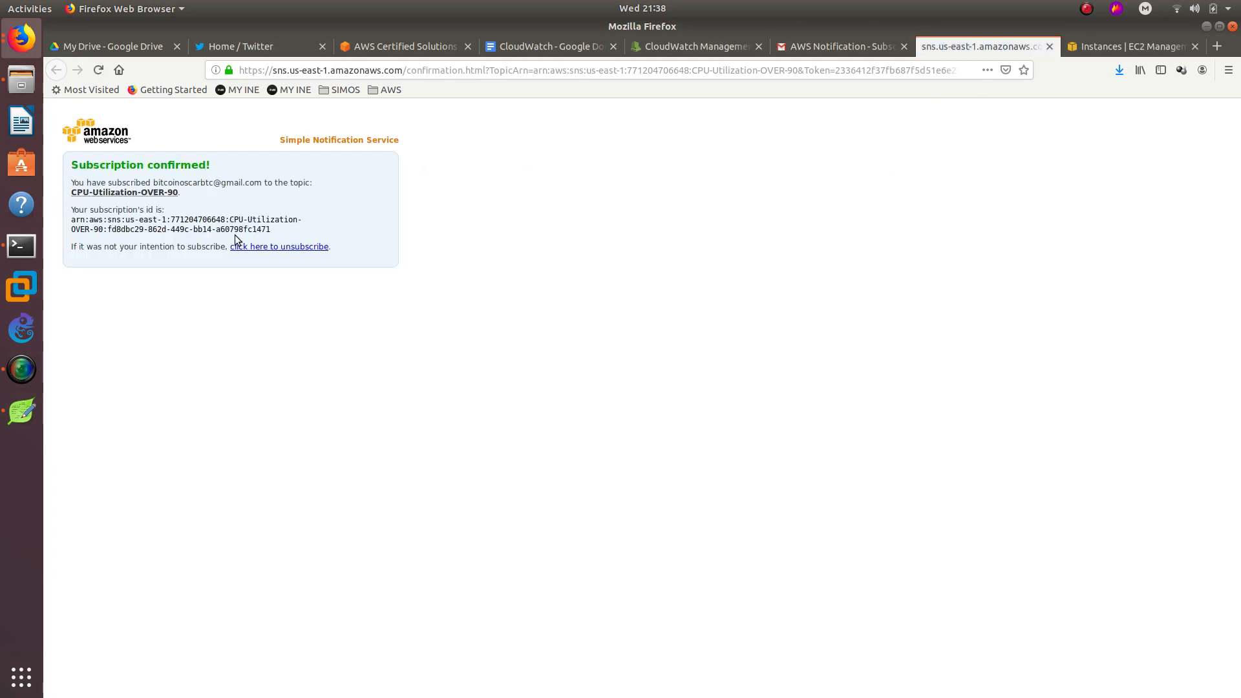
middle_click(939, 52)
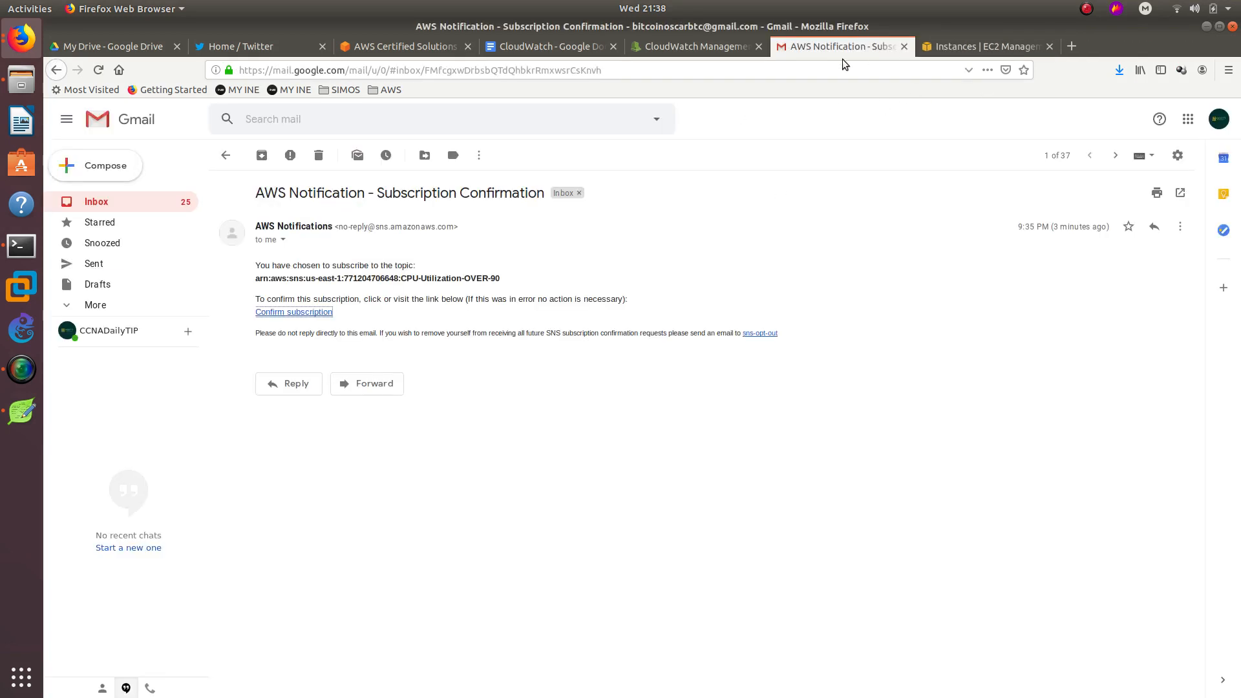
left_click_drag(843, 55, 1020, 63)
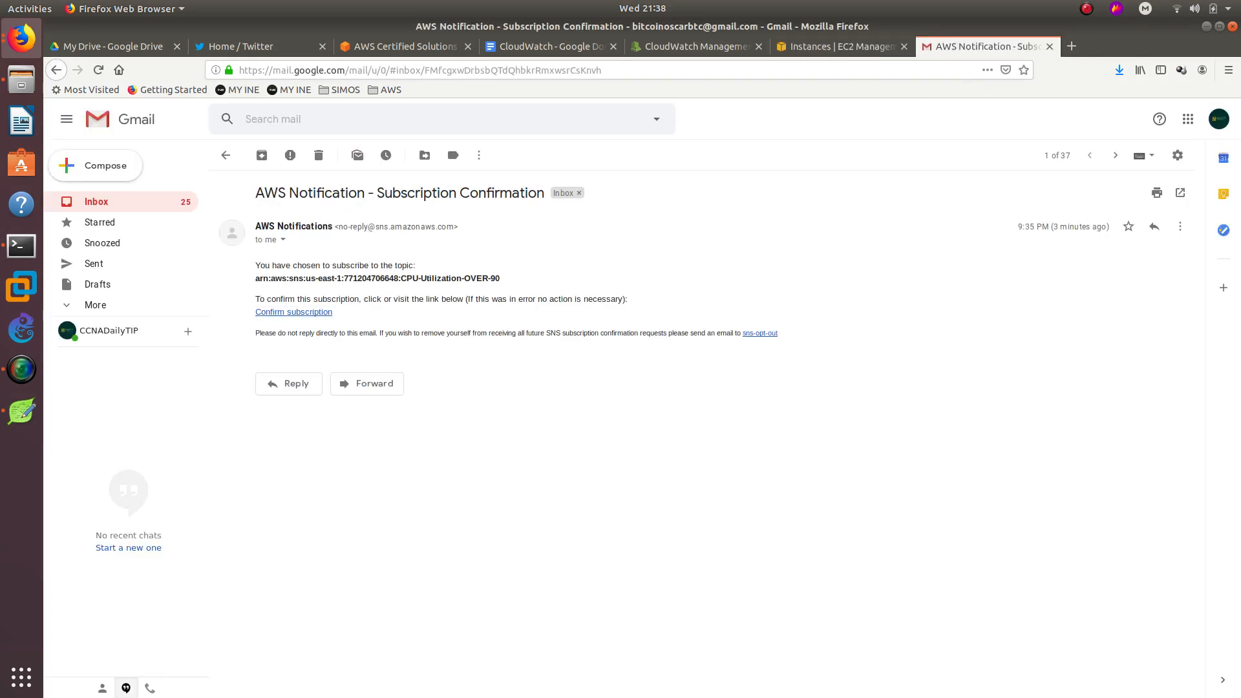
key("ctrl+w")
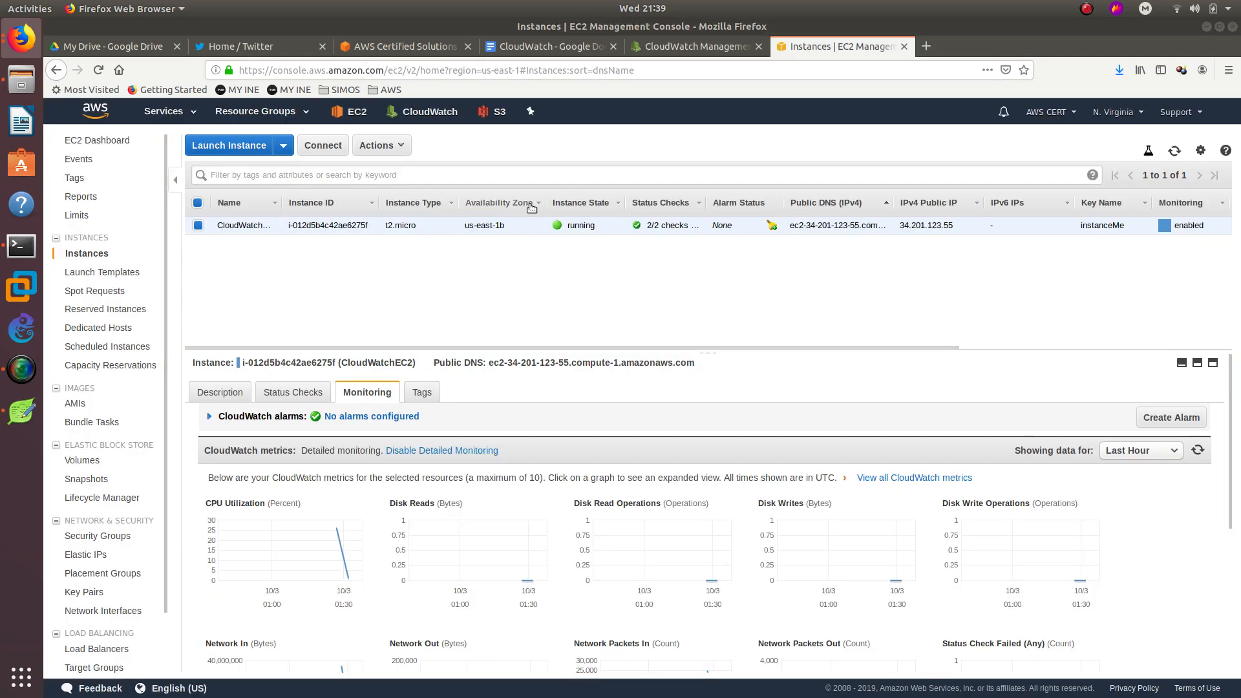
Reload CloudWatch alarms, toggle the All and In alarm filters, and open the CloudWatch overview.
left_click(666, 46)
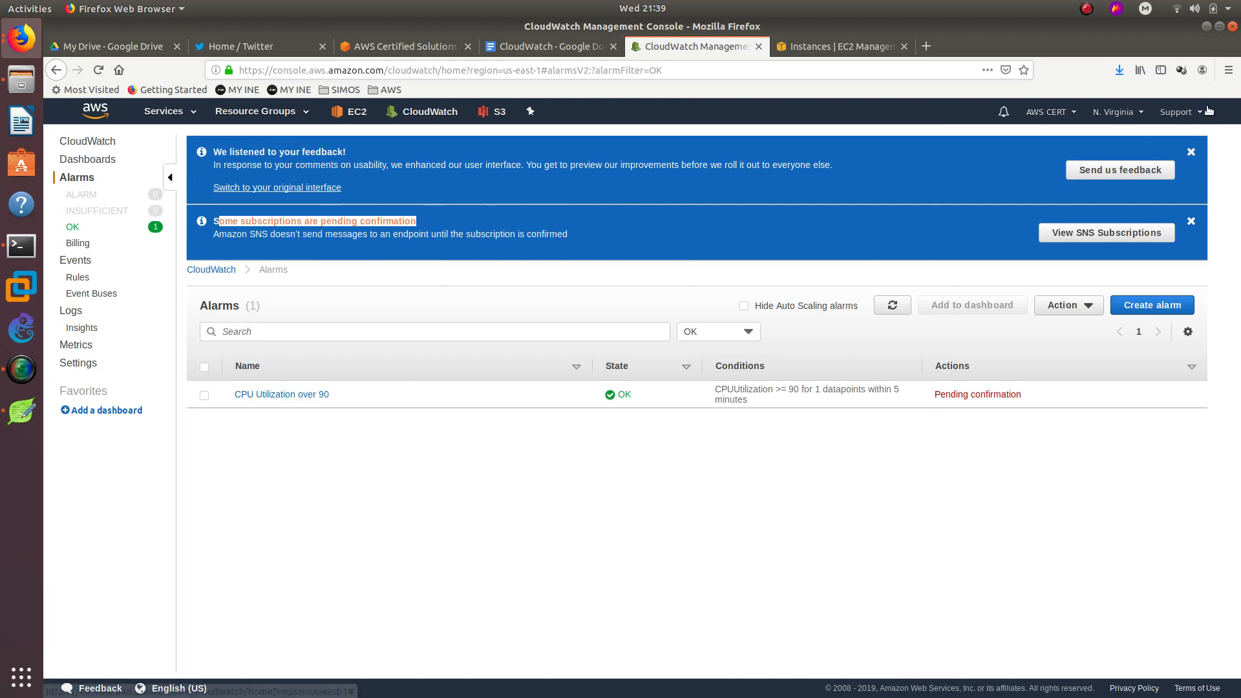
left_click(893, 305)
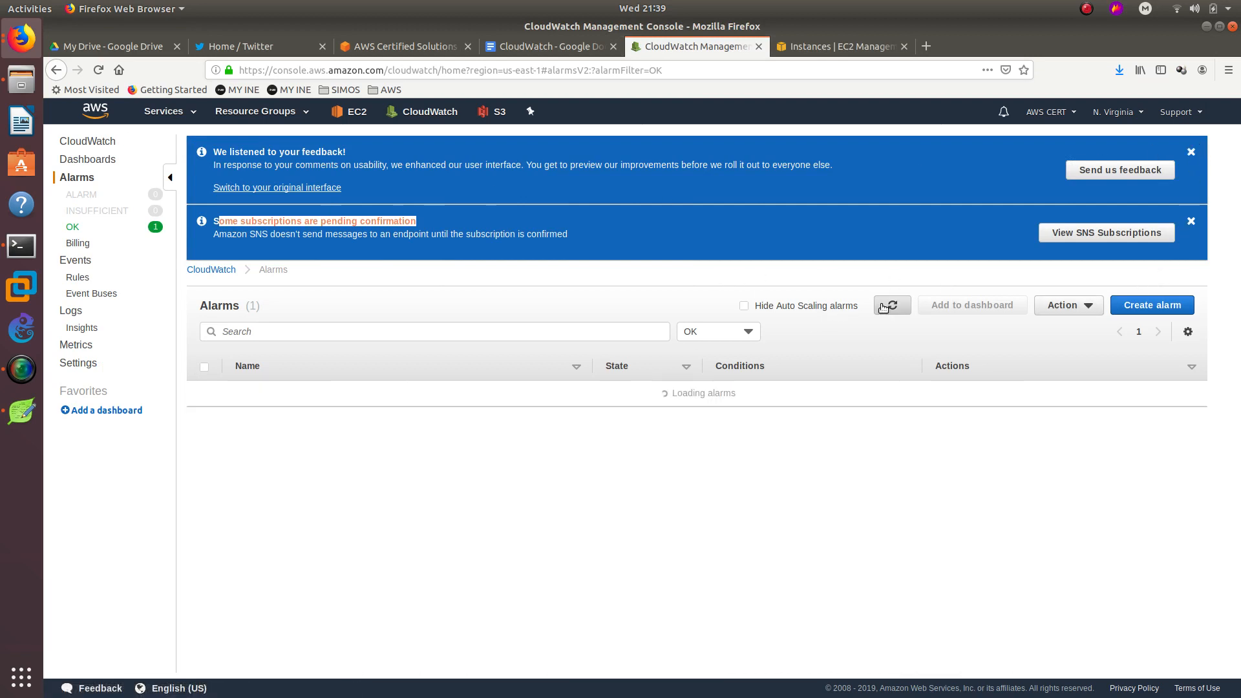
left_click(86, 184)
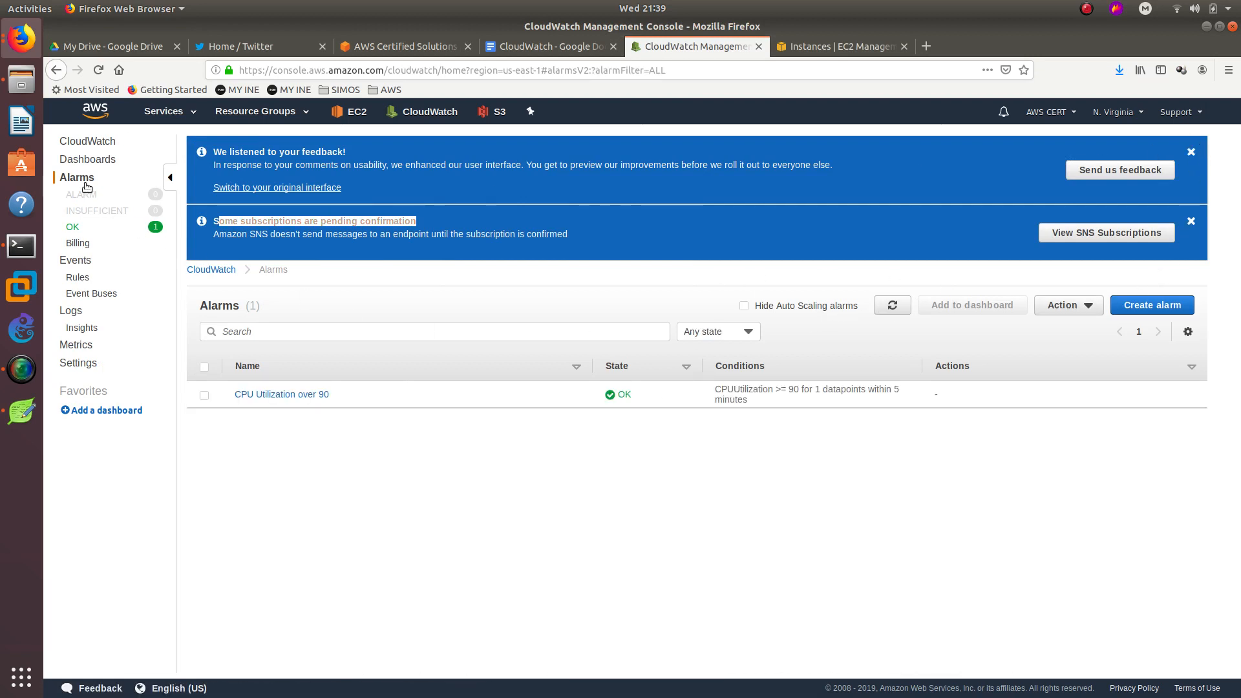
left_click(87, 192)
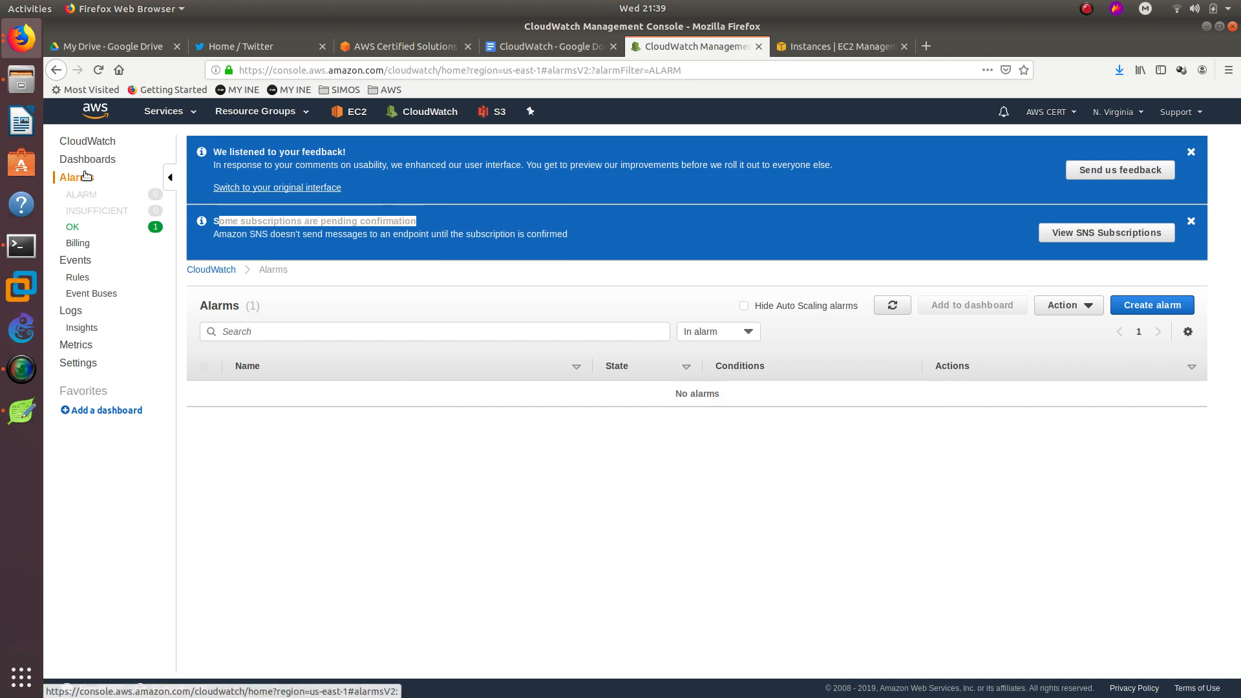
left_click(86, 179)
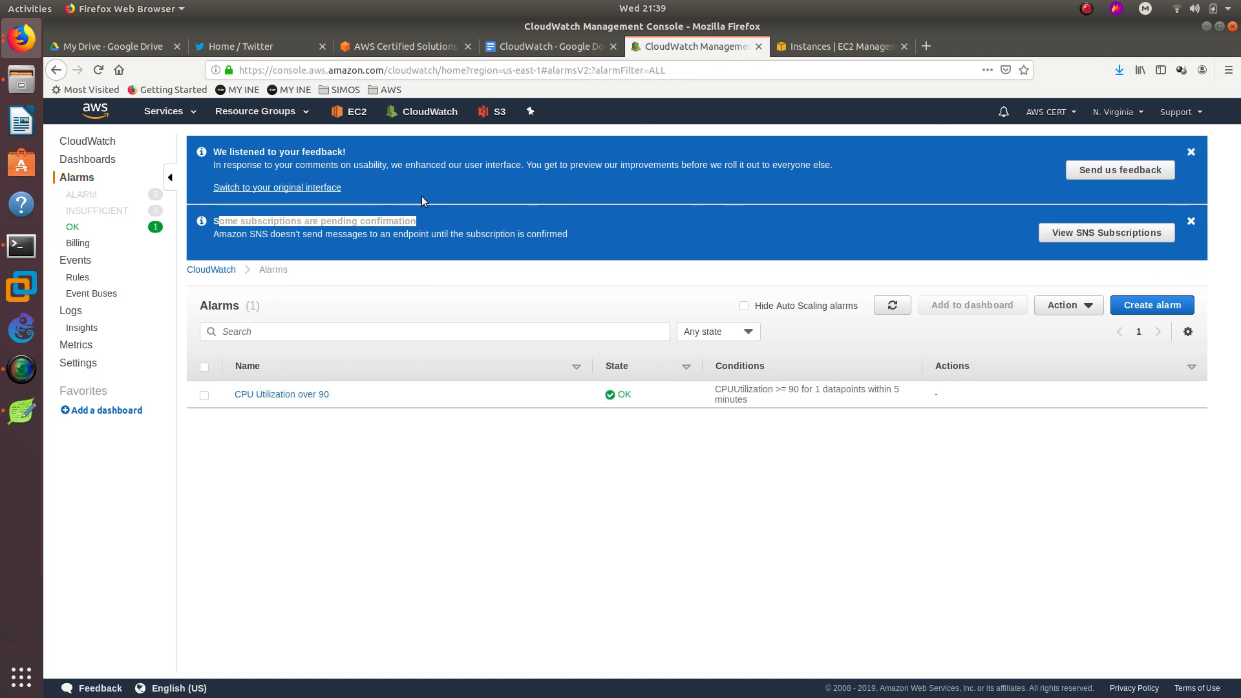
left_click(410, 112)
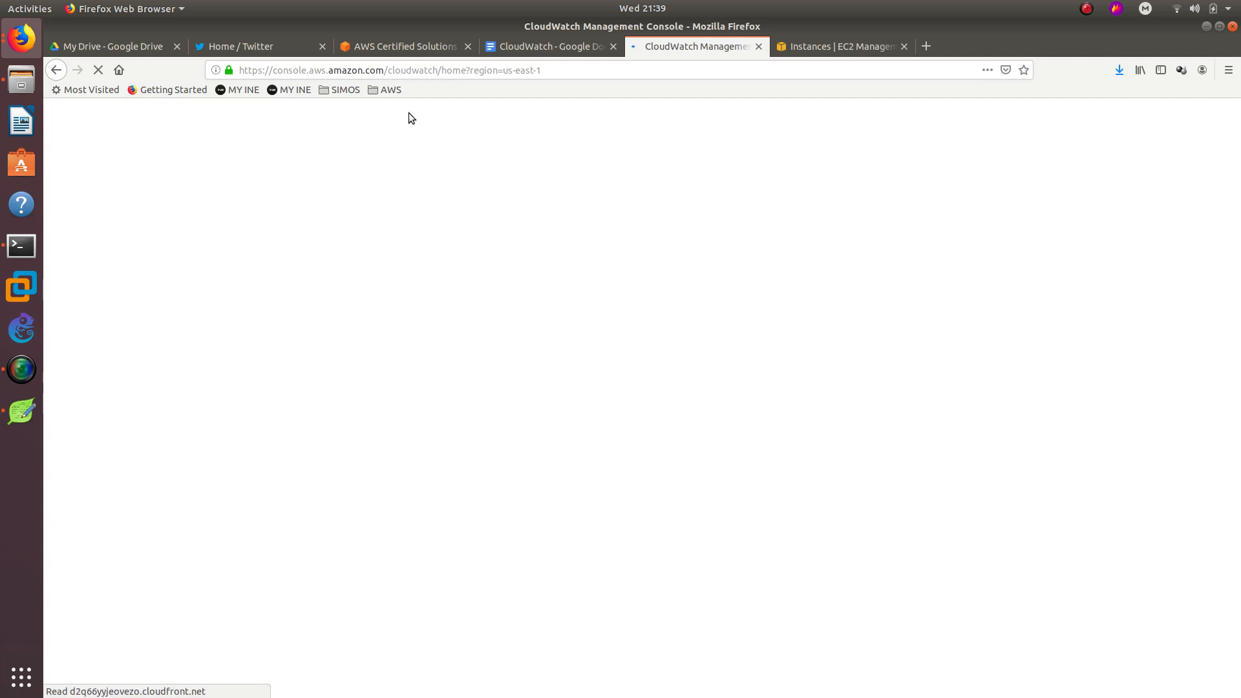
Check the terminal and the enlarged CPU graph at about 98.85%, then return to CloudWatch.
left_click(21, 246)
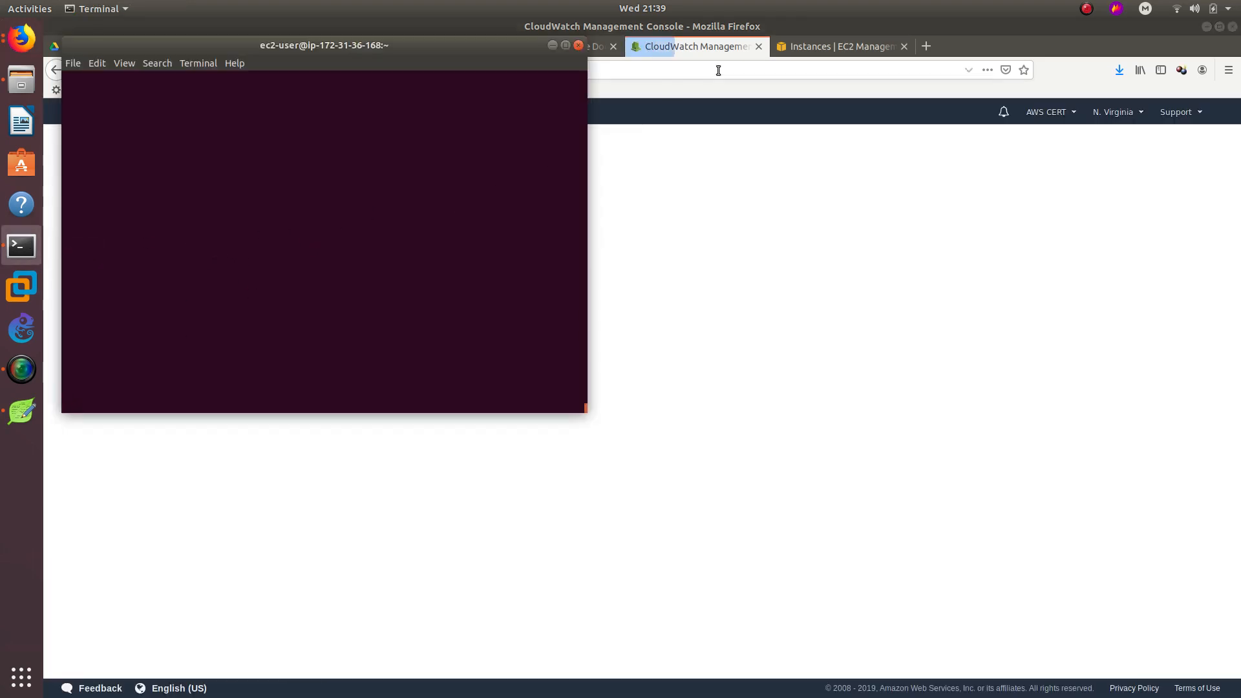
left_click(696, 52)
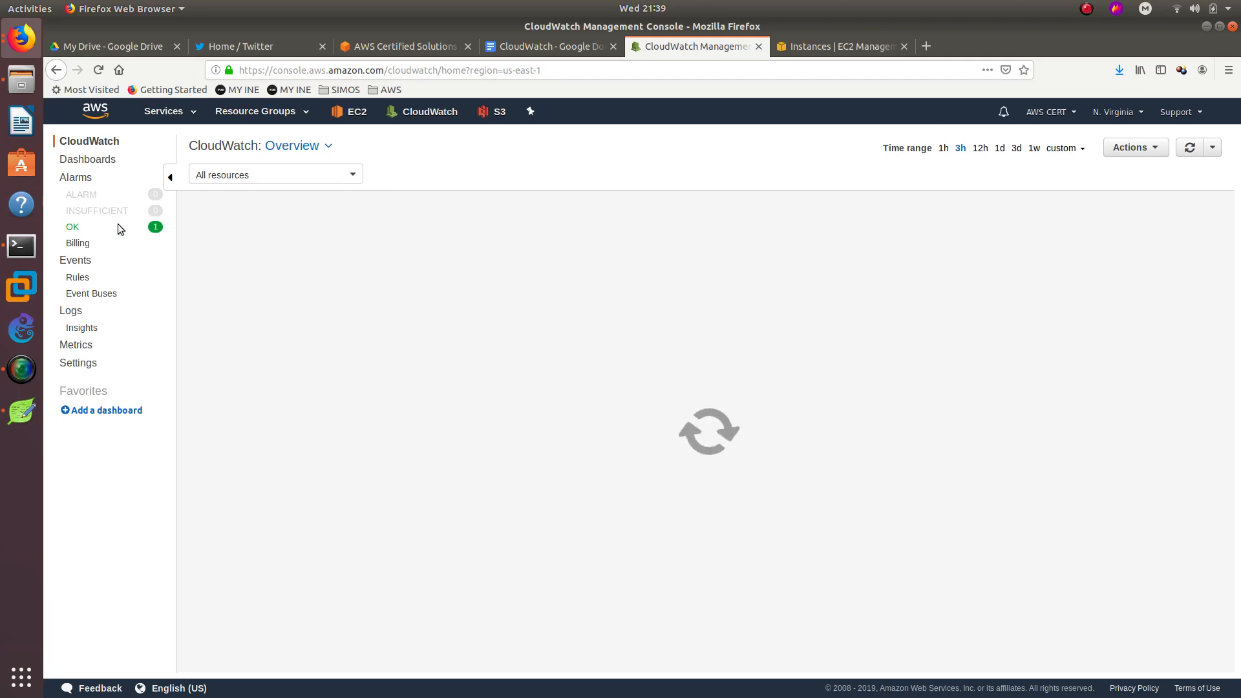
left_click(836, 55)
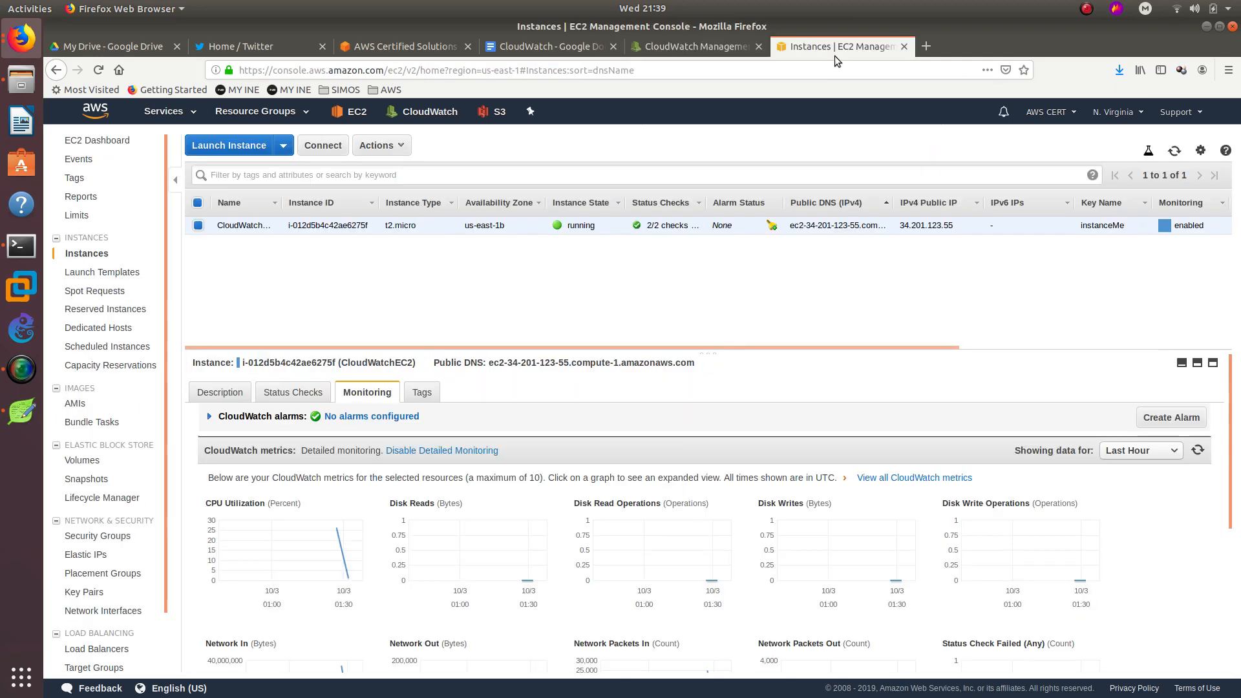
left_click(322, 540)
mouse_move(919, 343)
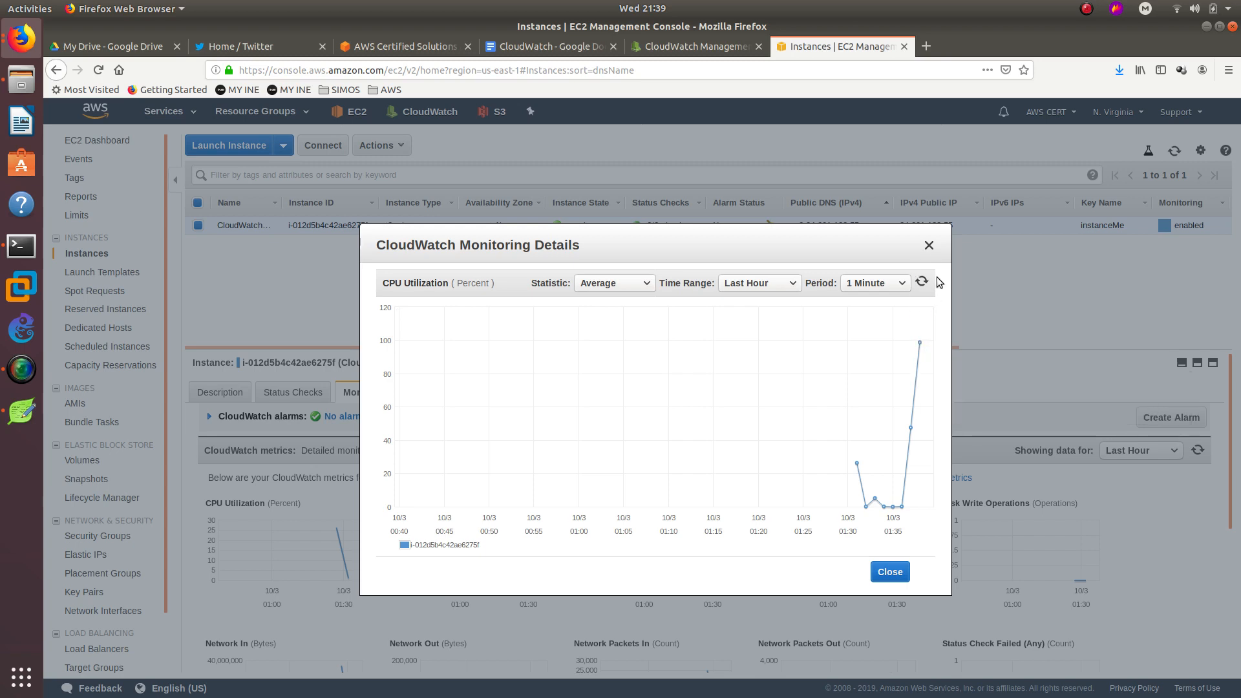
left_click(928, 247)
left_click(704, 51)
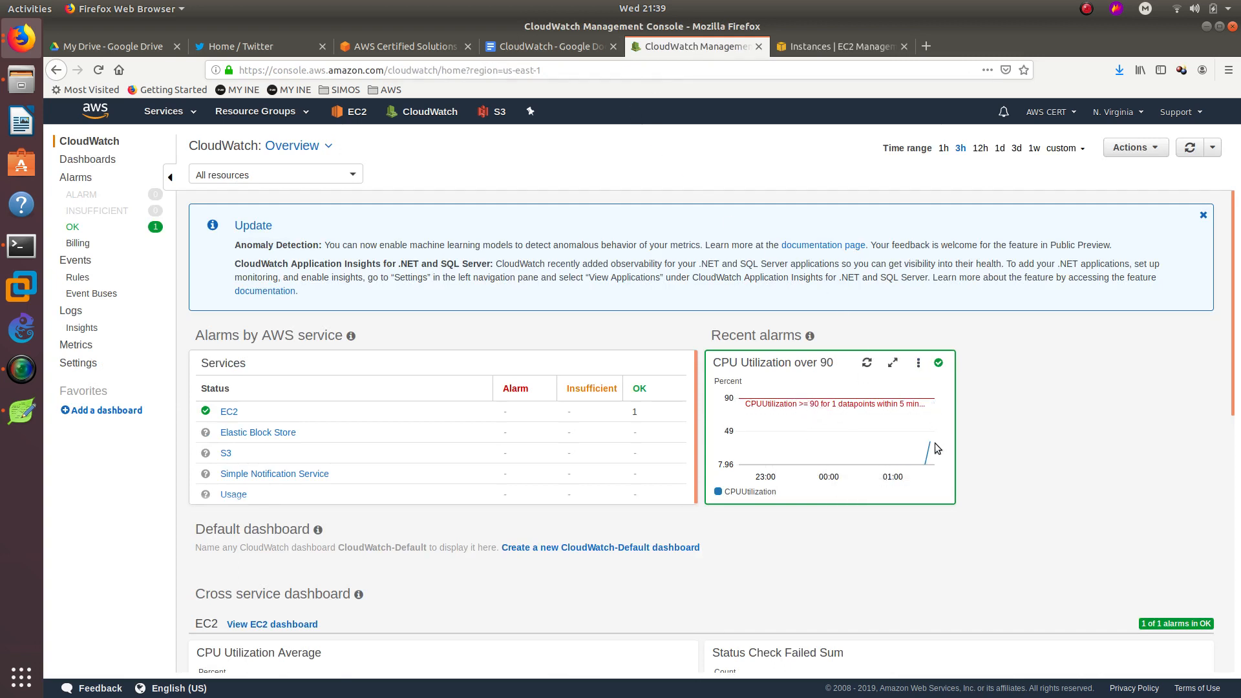
Refresh the CloudWatch Overview data three times, then go to the Alarms list.
mouse_move(932, 443)
left_click(1190, 148)
left_click(1190, 149)
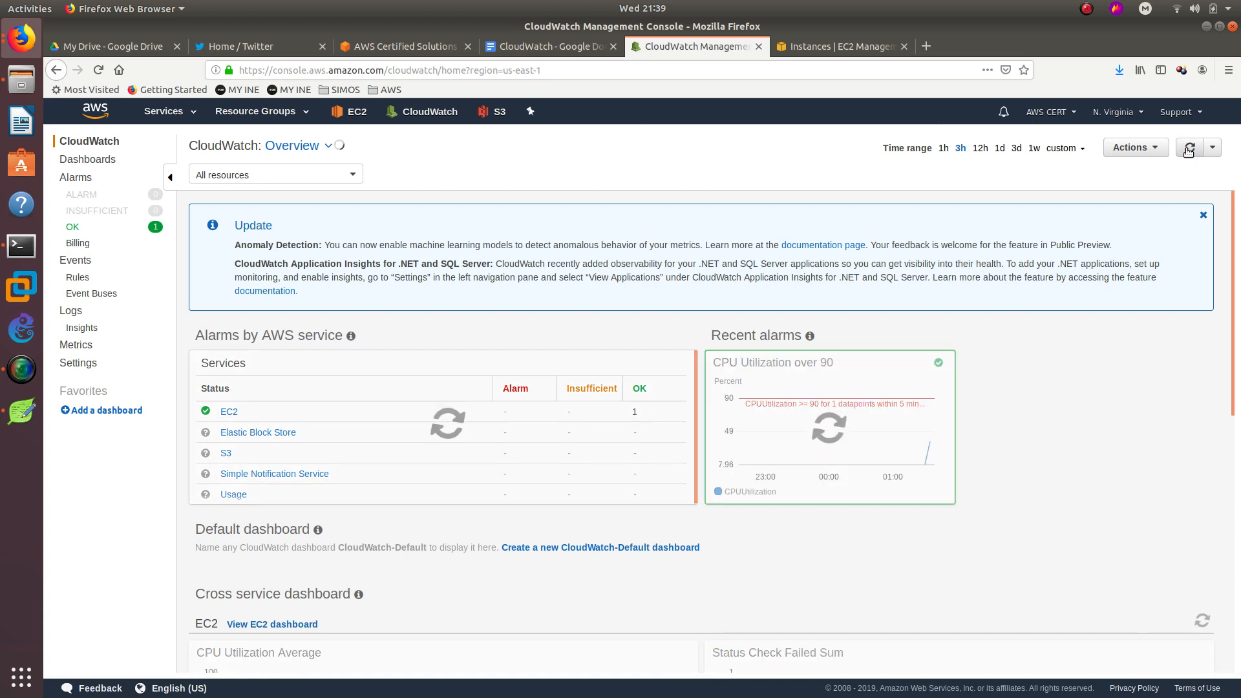
scroll(1060, 336, "down", 5)
scroll(1060, 341, "down", 3)
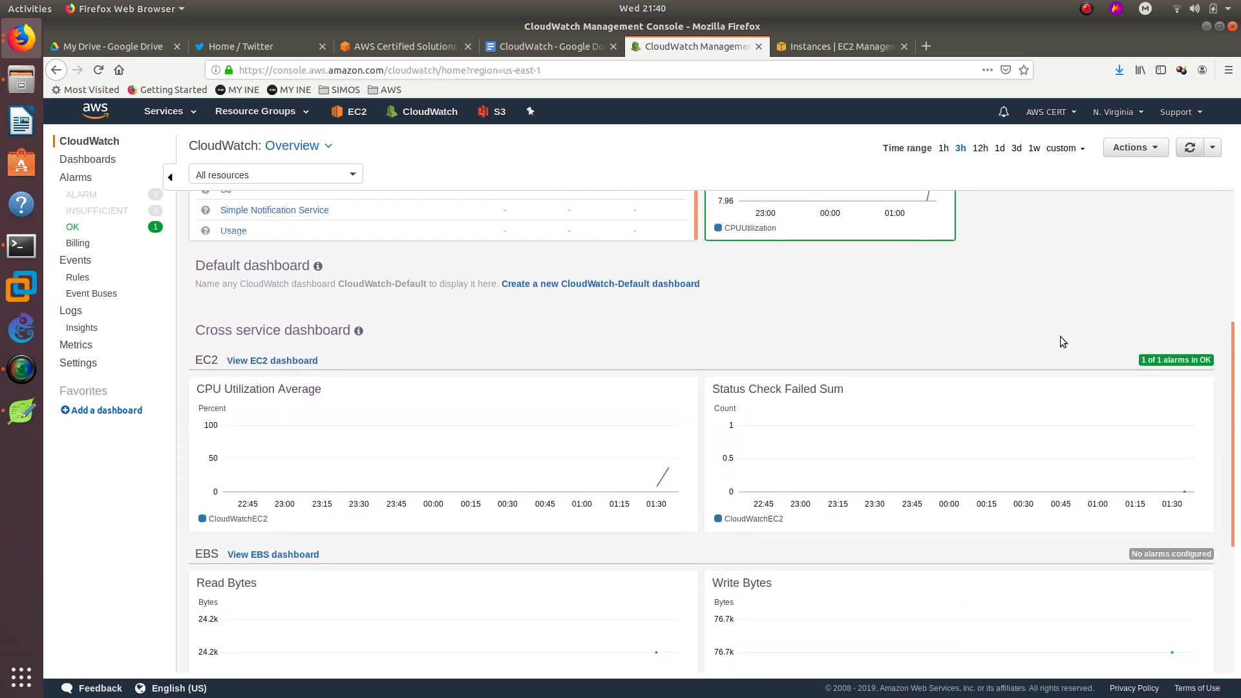
mouse_move(659, 459)
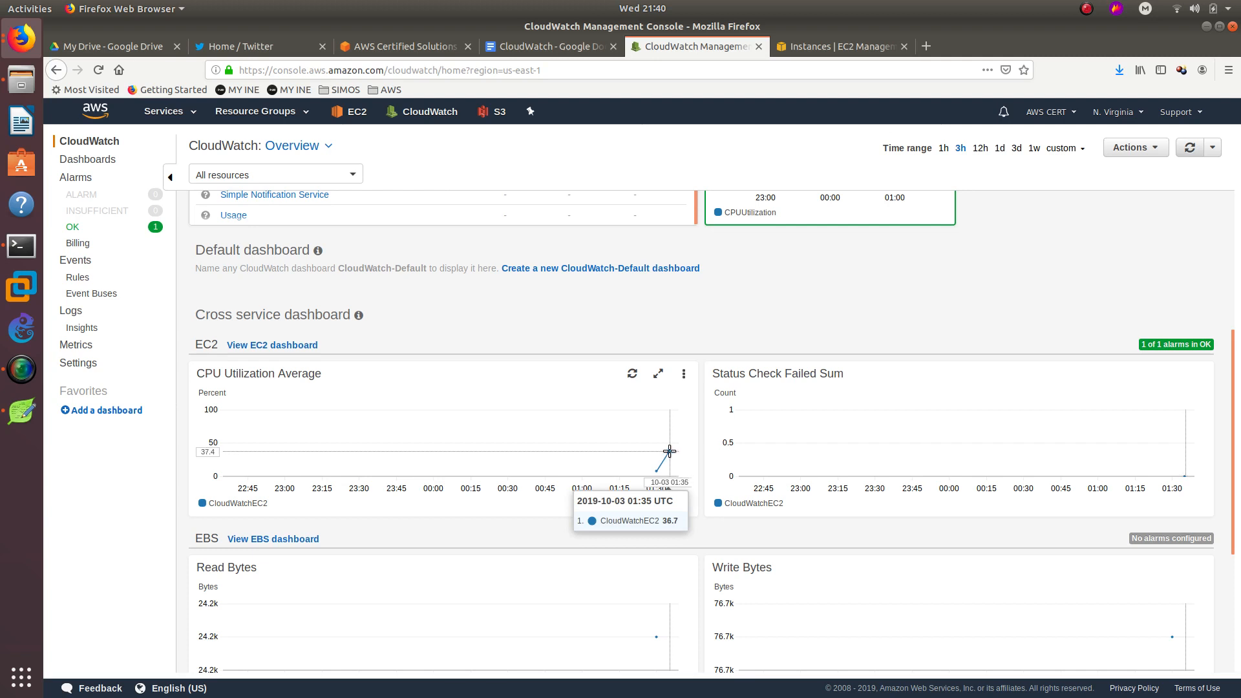
scroll(855, 383, "up", 5)
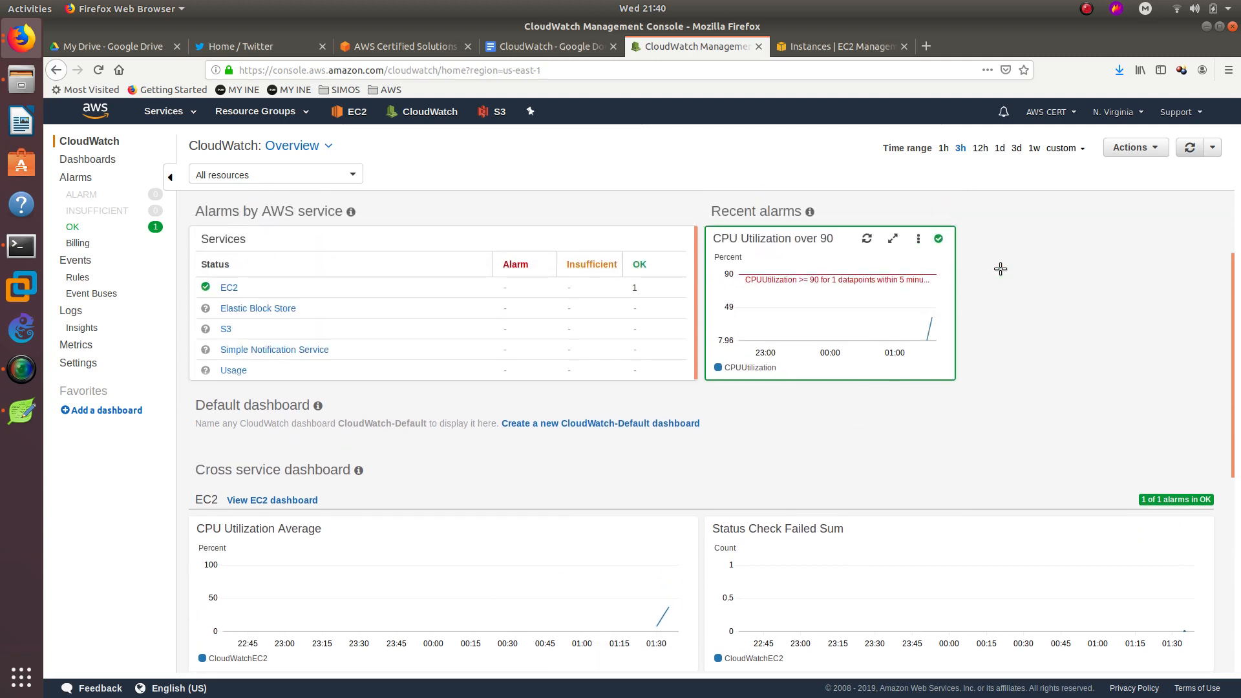
left_click(1188, 148)
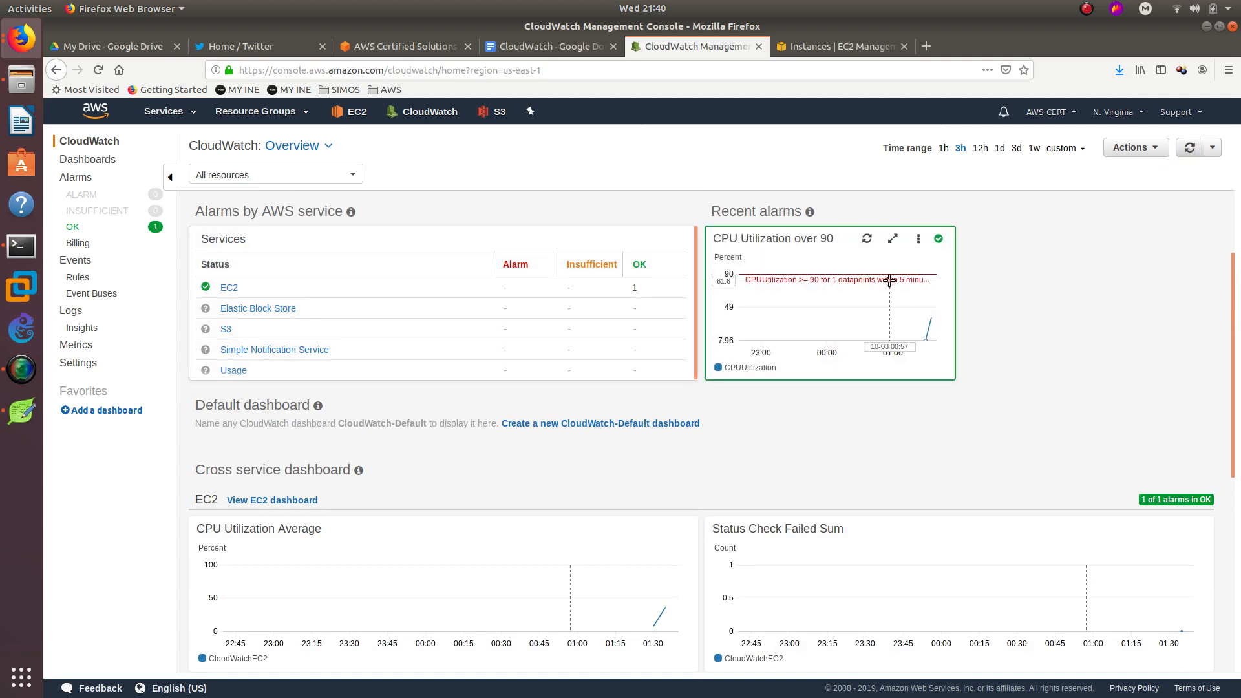
mouse_move(923, 286)
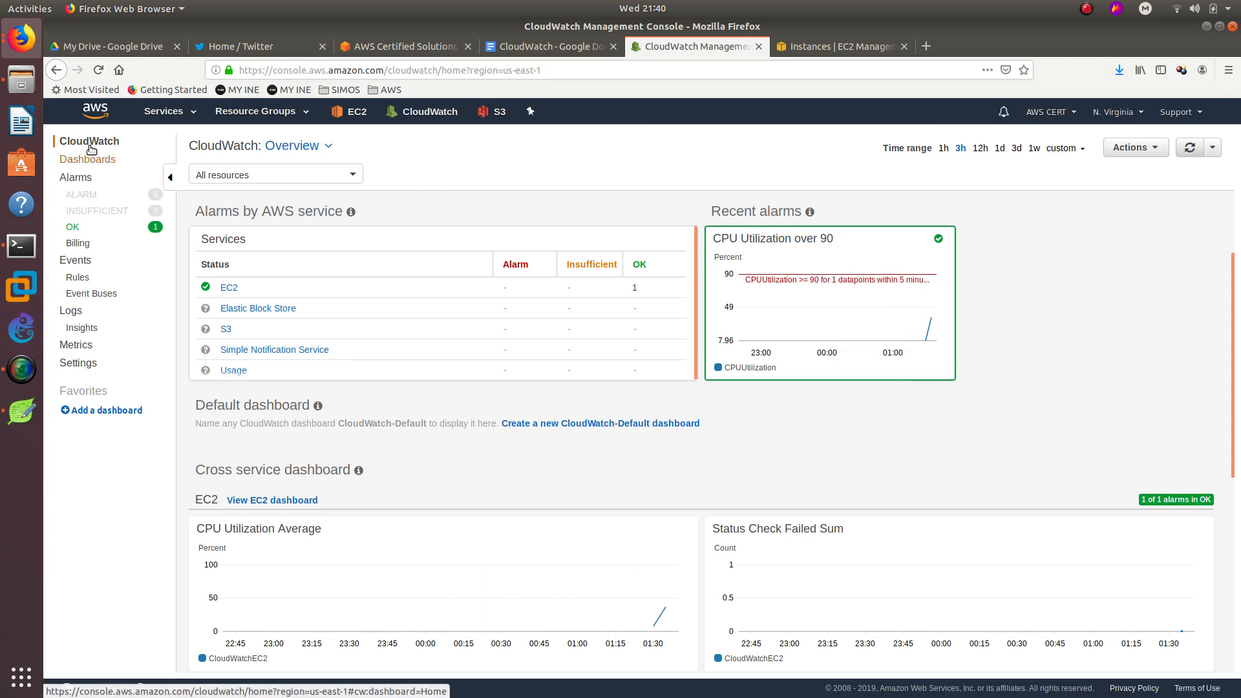
left_click(77, 177)
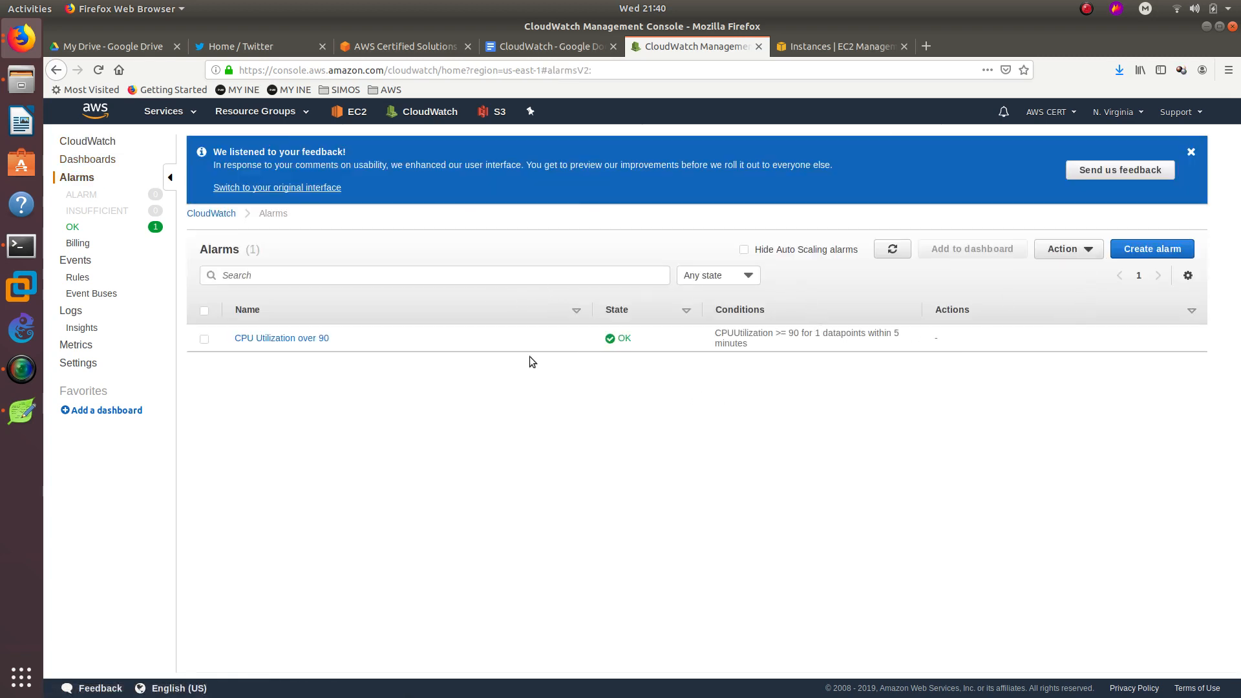
Edit the CPU Utilization over 90 alarm's period to 1 minute and update the alarm.
left_click(249, 338)
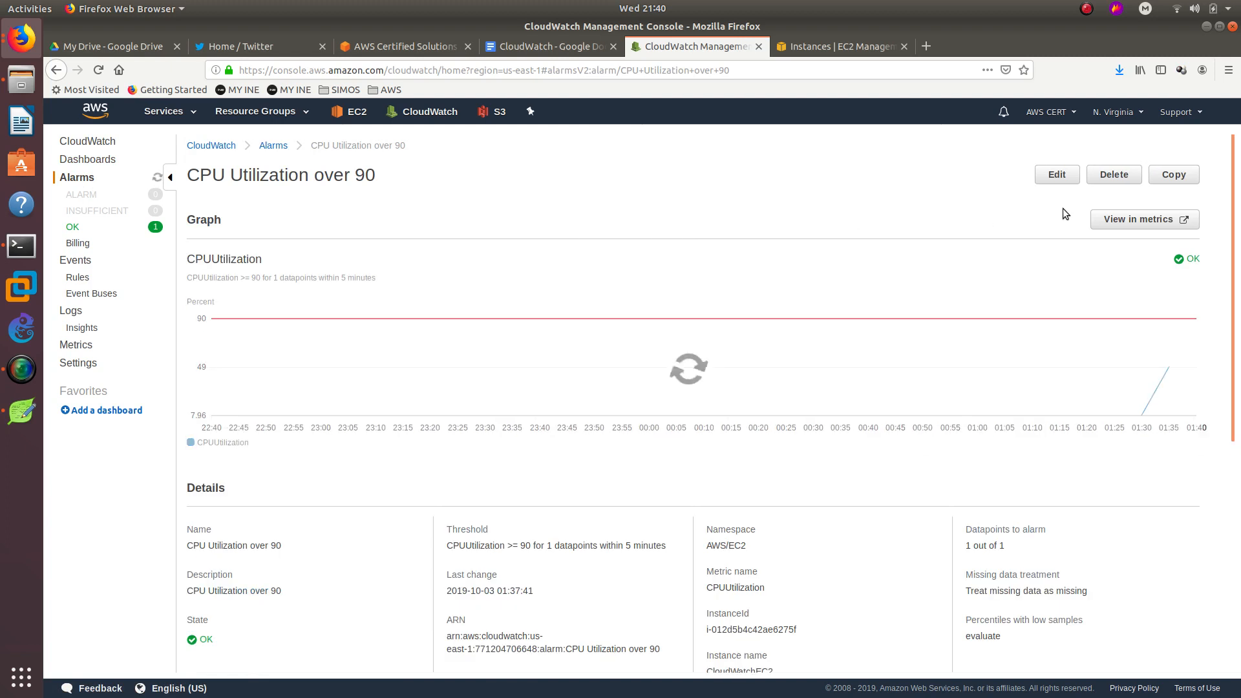
left_click(1063, 175)
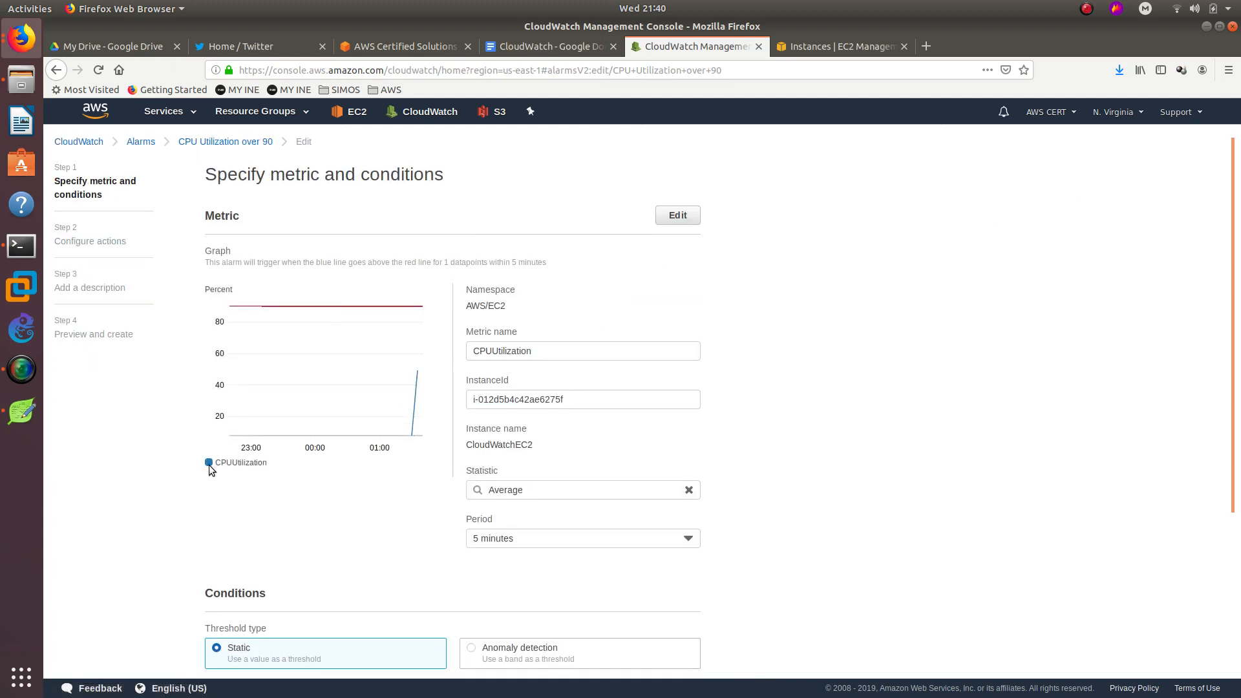
scroll(208, 472, "down", 5)
left_click(511, 360)
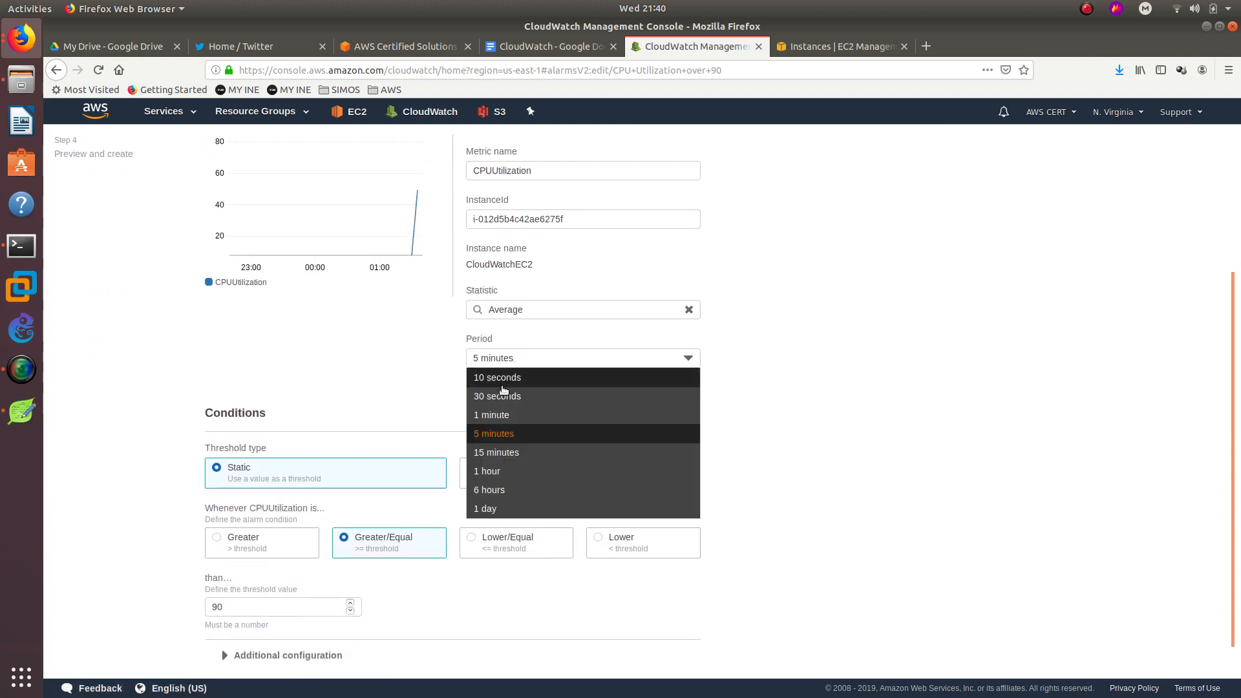
left_click(497, 415)
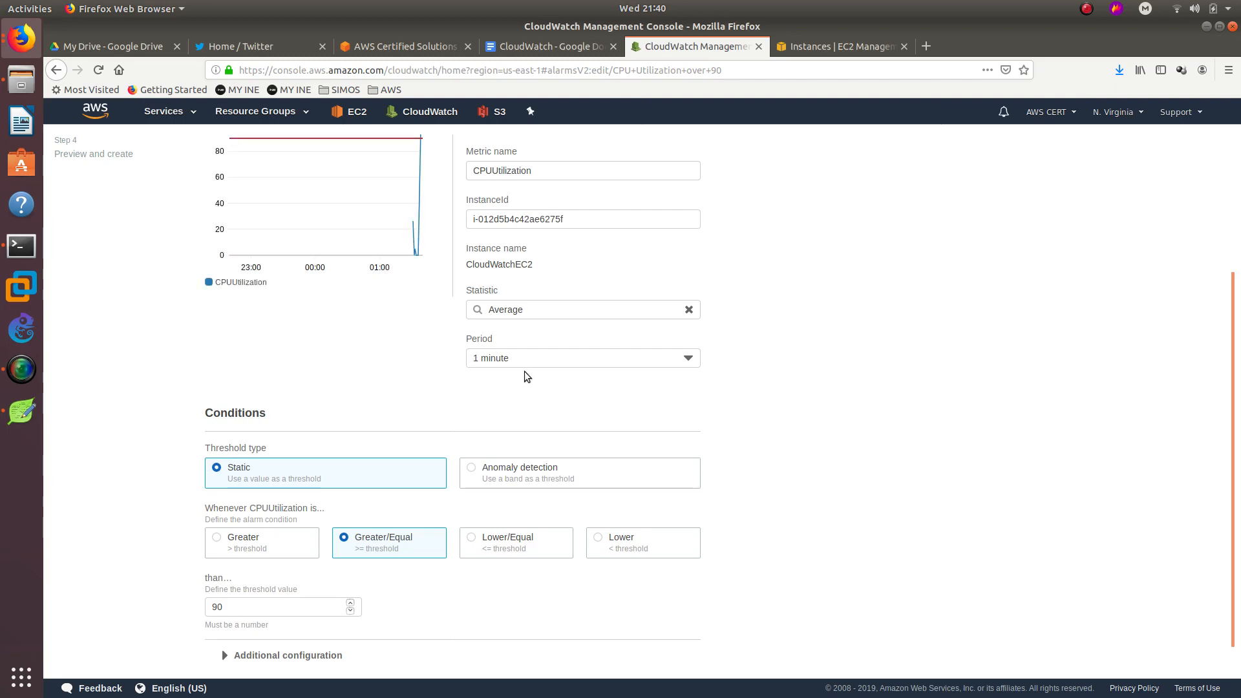
scroll(453, 352, "up", 4)
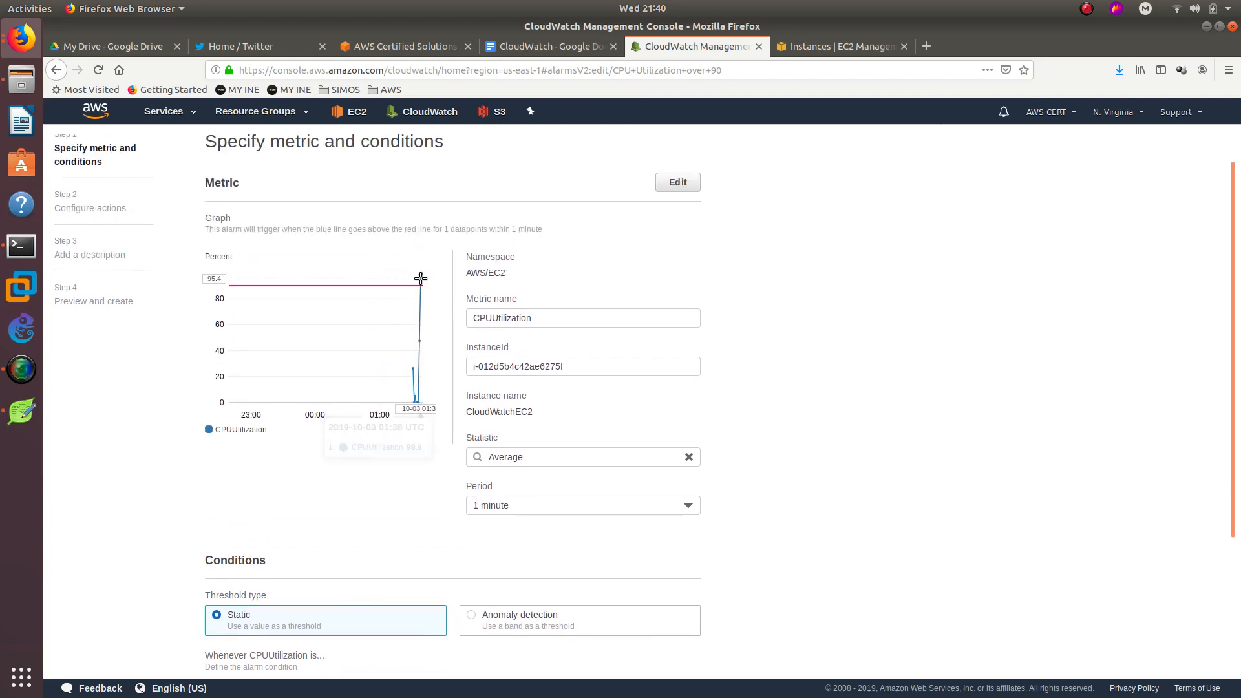
scroll(1074, 269, "up", 1)
scroll(789, 391, "down", 5)
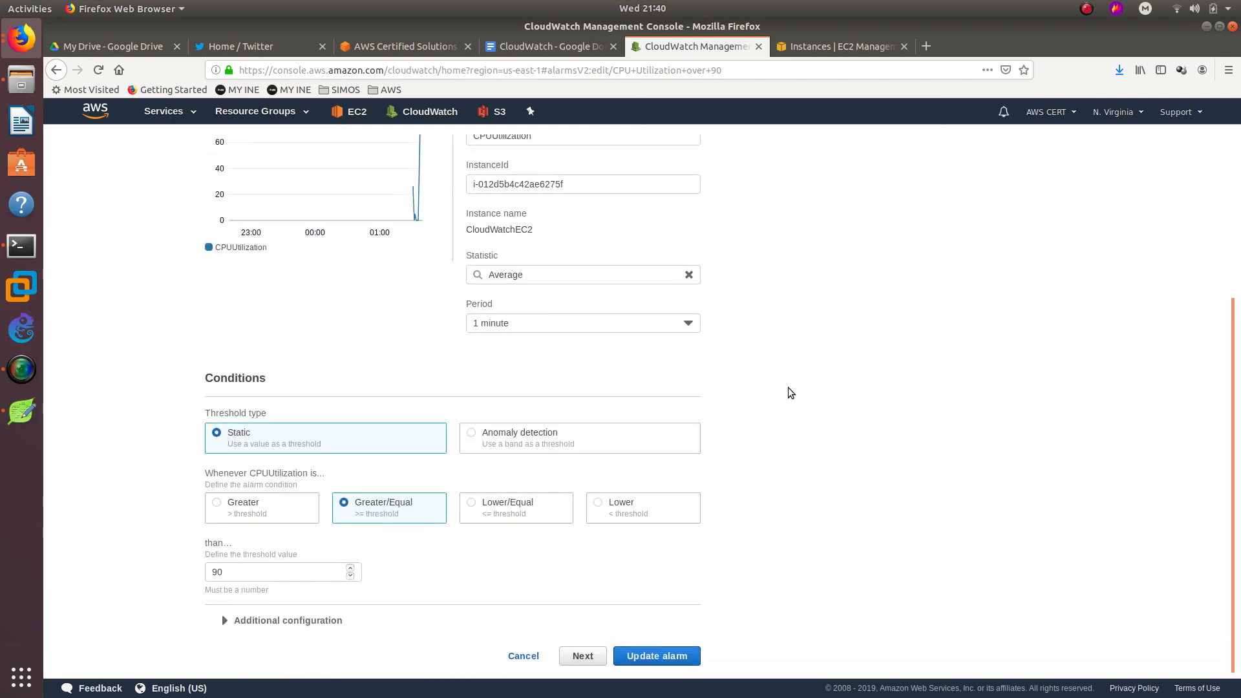
left_click(647, 654)
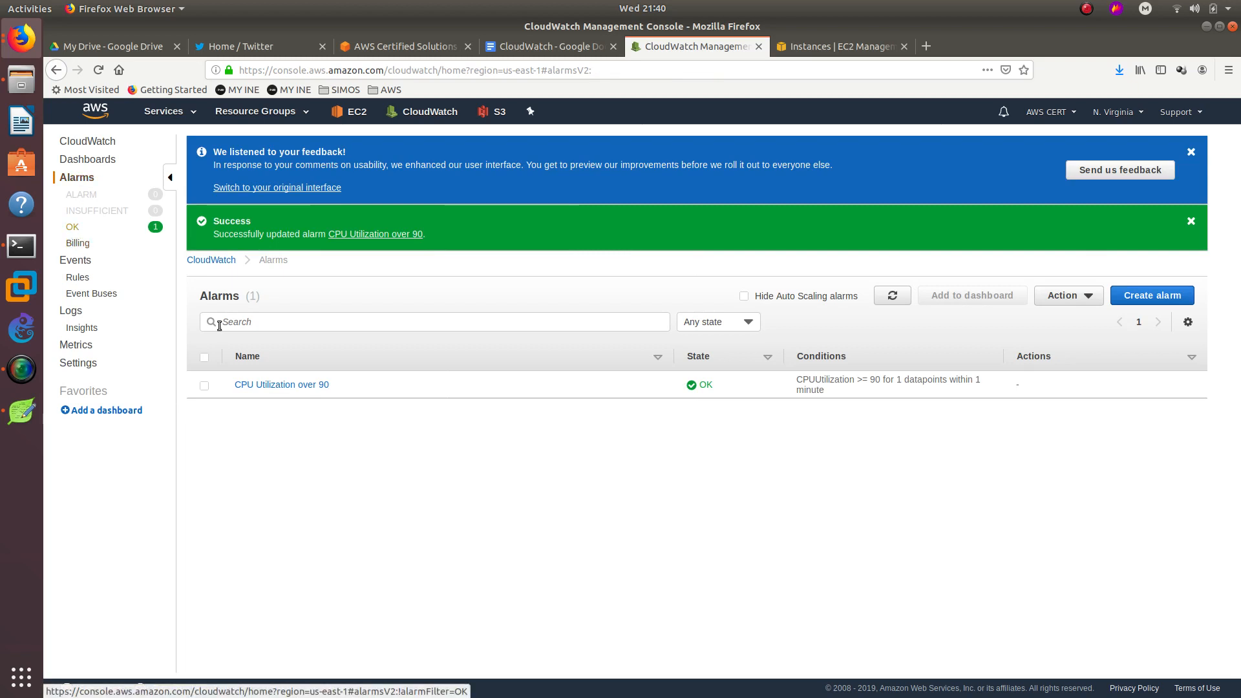
Open the CPU Utilization over 90 alarm and scroll through its Details.
left_click(281, 385)
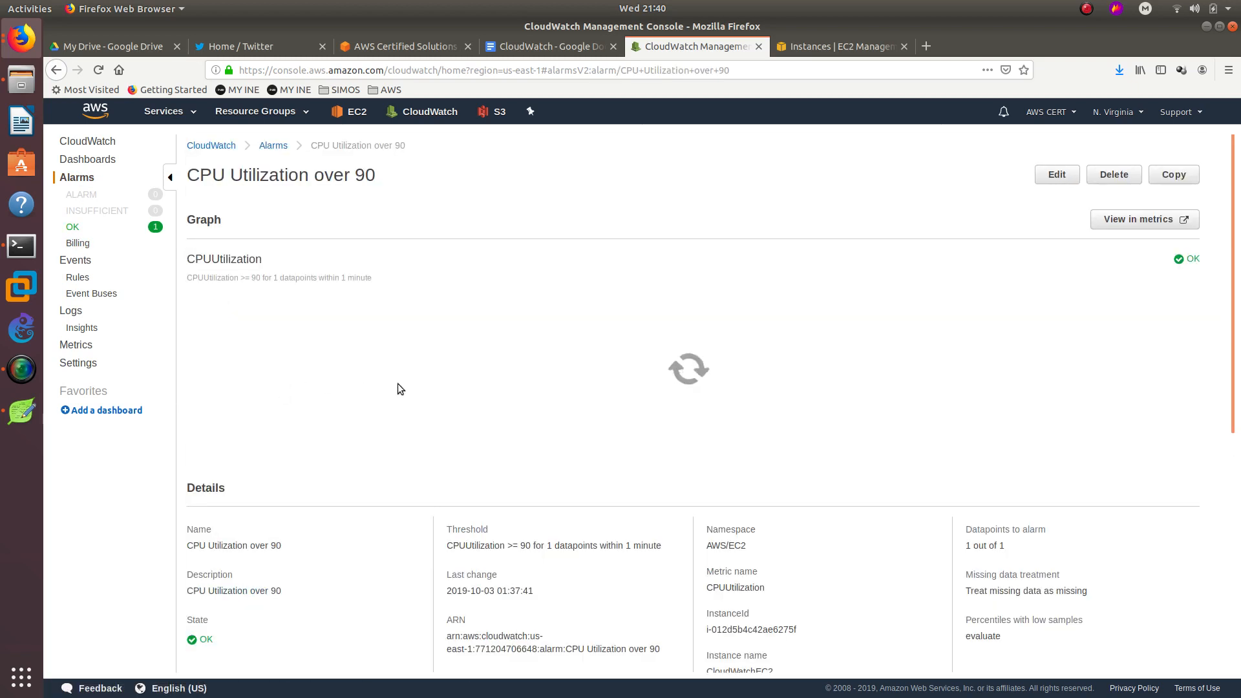
scroll(446, 388, "down", 1)
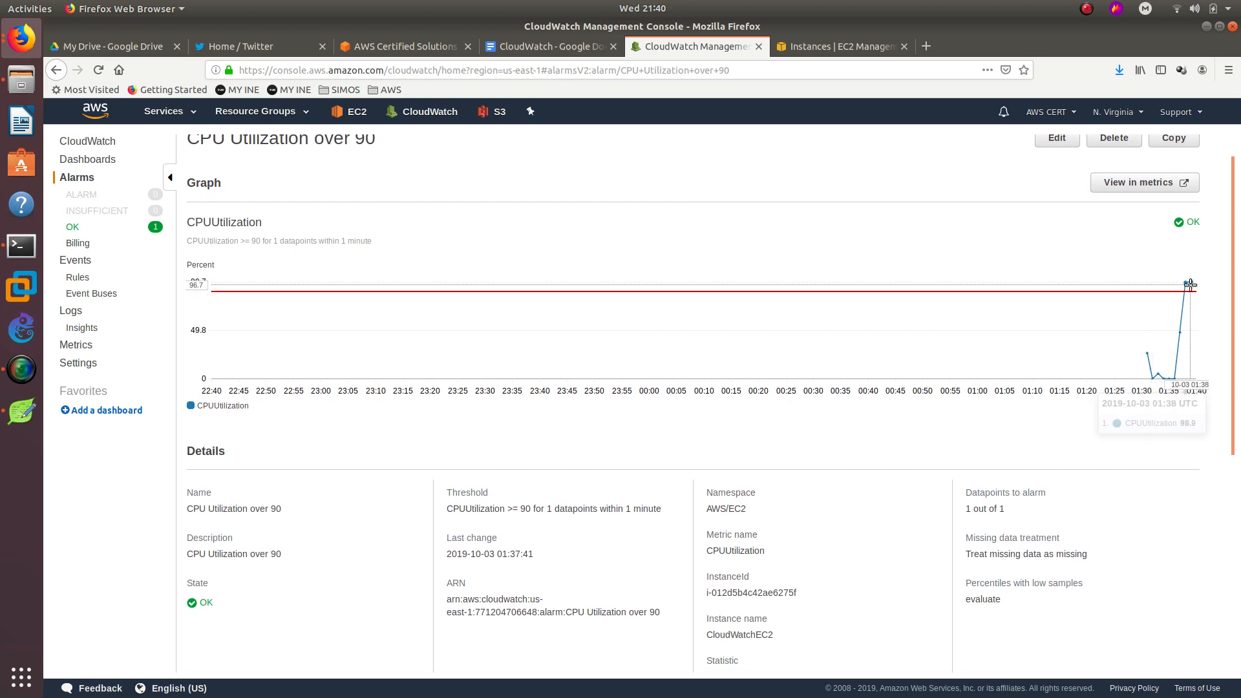
scroll(1006, 355, "down", 5)
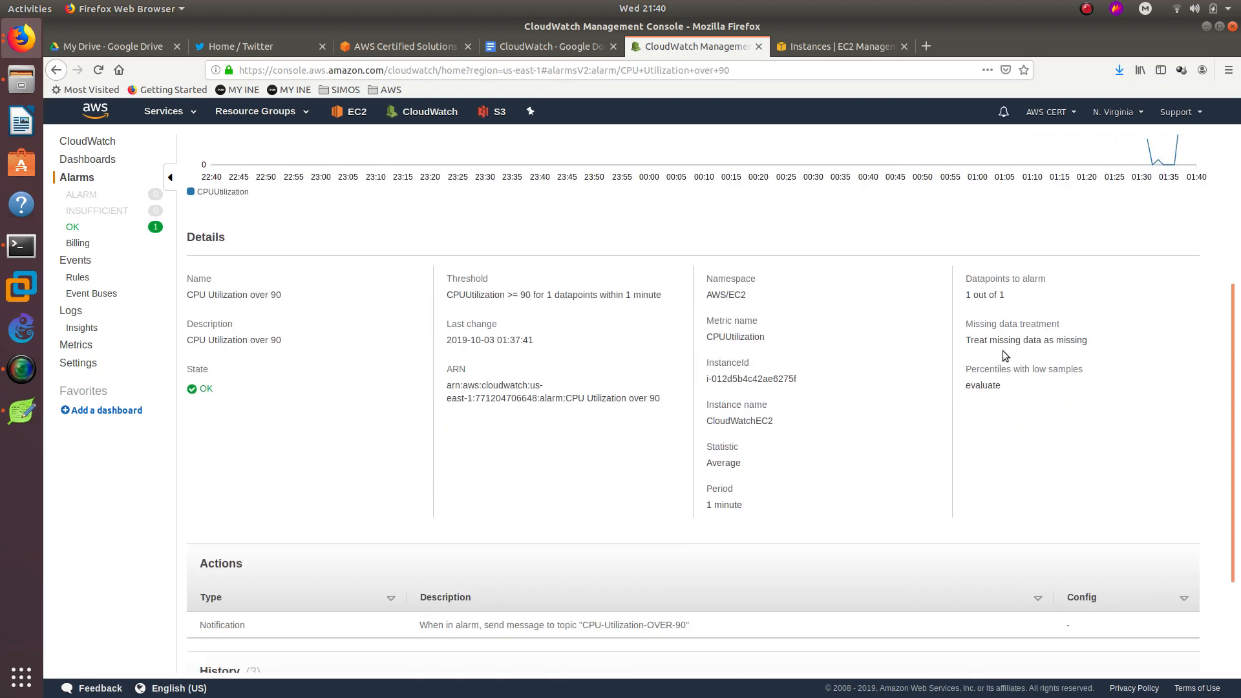
scroll(217, 362, "up", 4)
Visit Dashboards and the OK alarms list, then return to the CloudWatch Overview.
left_click(102, 162)
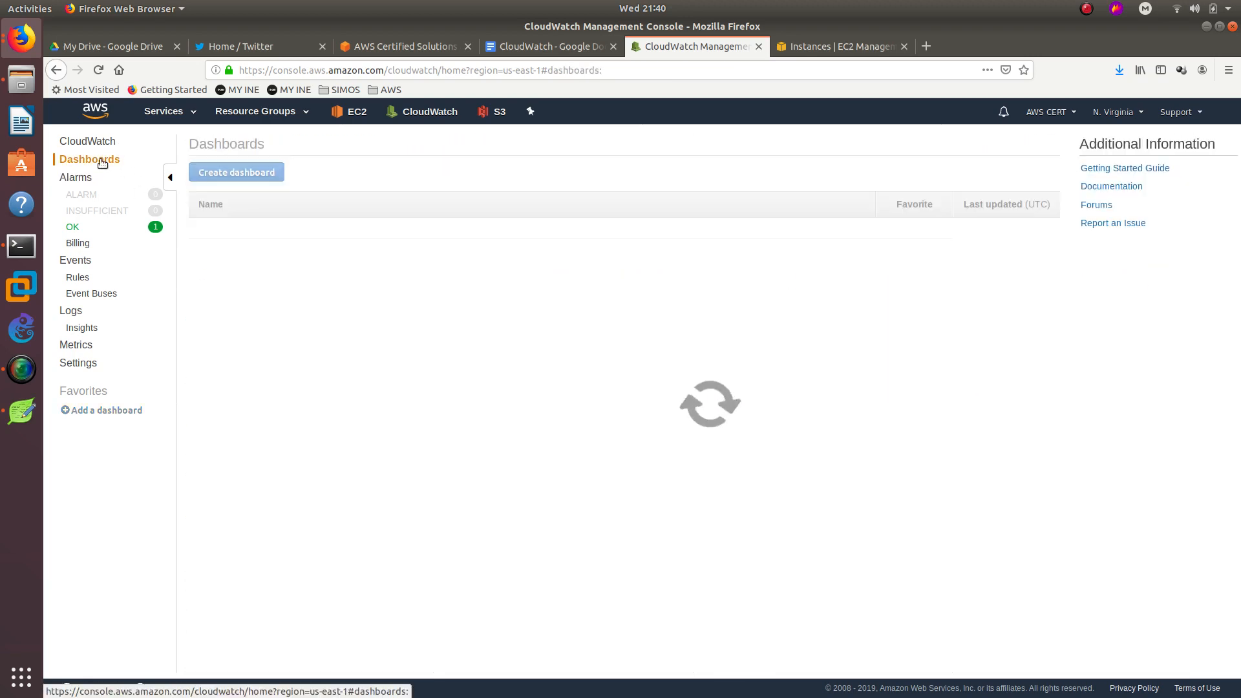
left_click(74, 229)
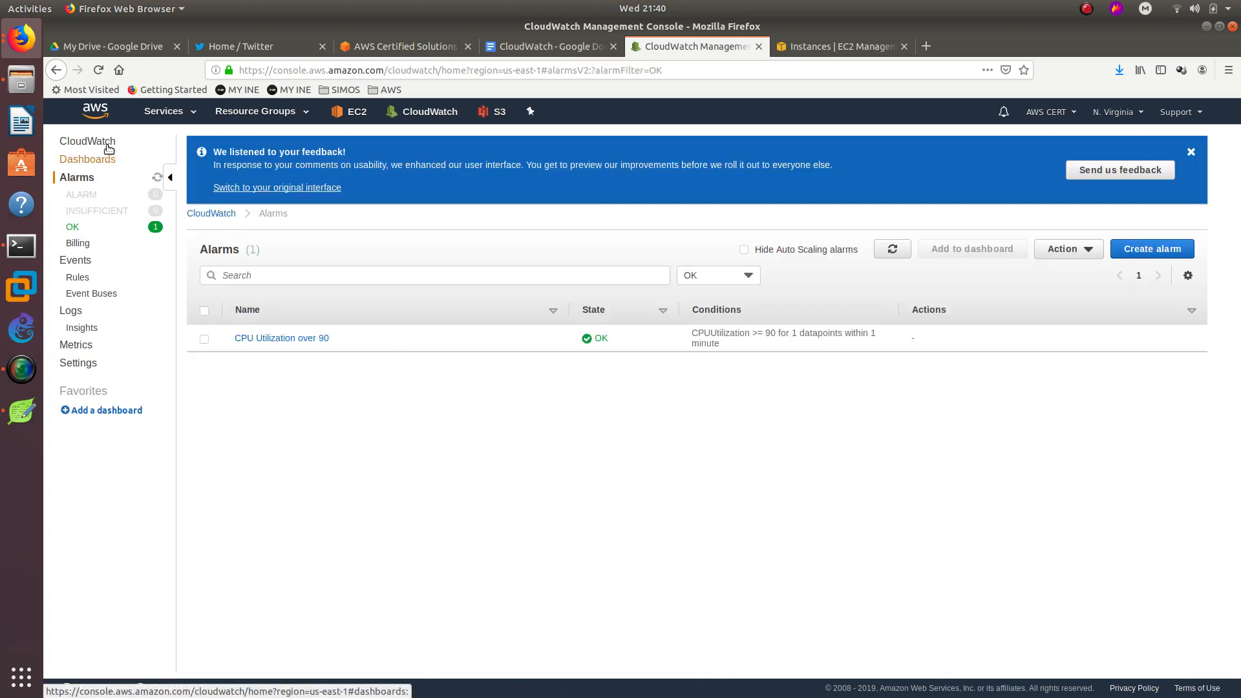
left_click(107, 148)
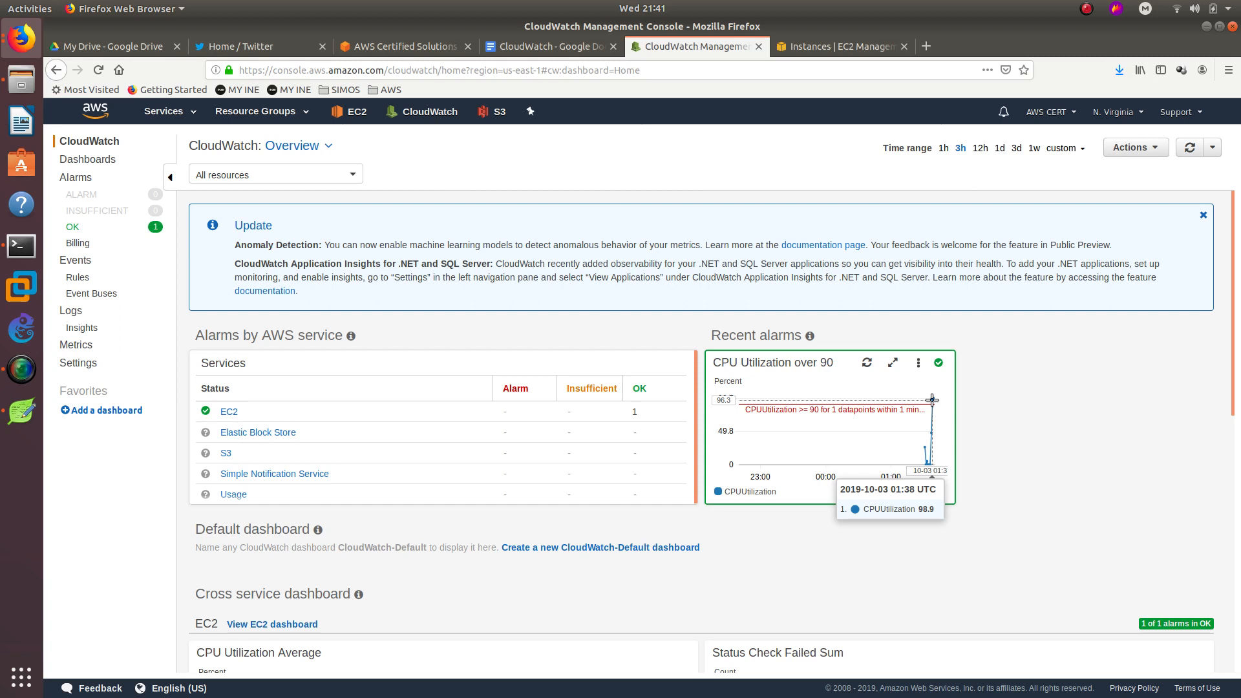
Keep refreshing the Overview, dismissing the Update banner, until CPU Utilization over 90 shows ALARM.
left_click(1190, 148)
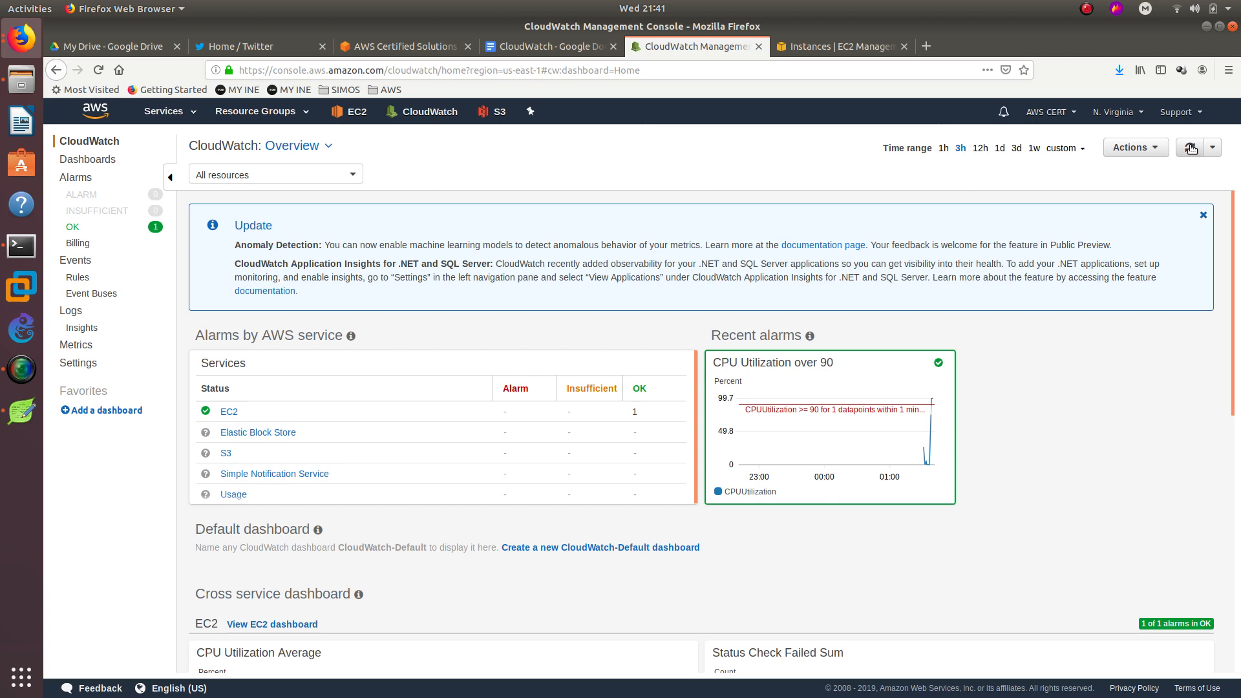
left_click(1190, 148)
left_click(1190, 148)
left_click(1190, 148)
left_click(1190, 148)
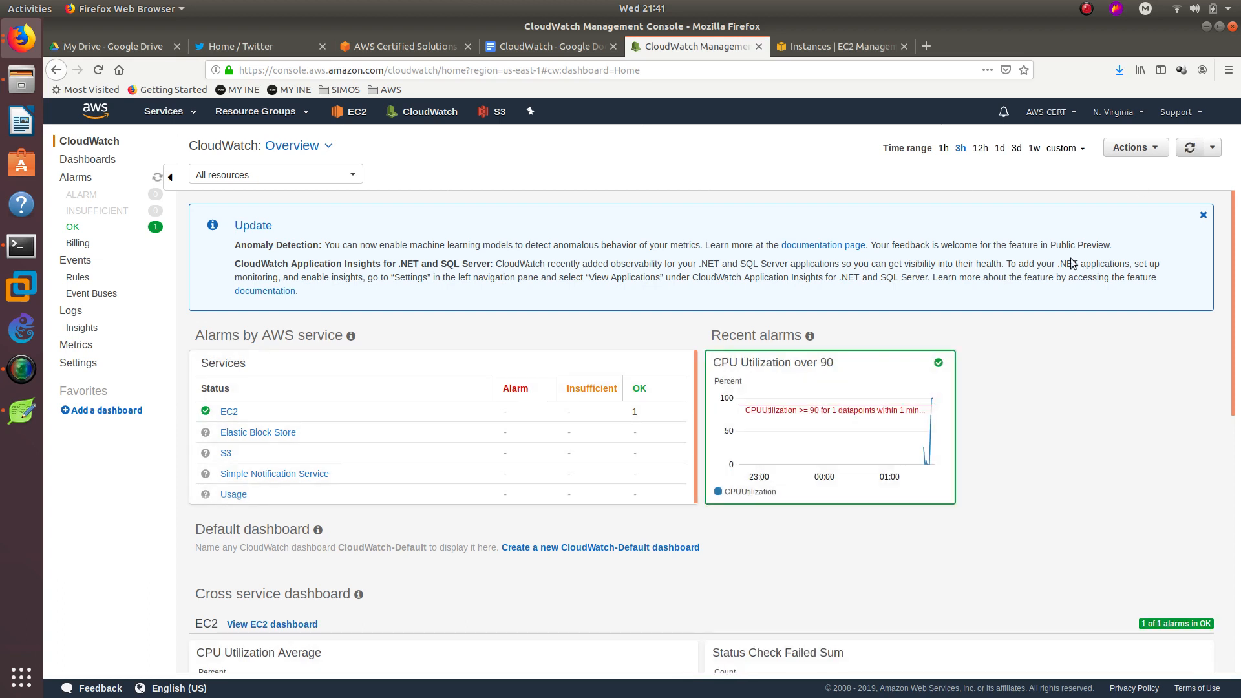
mouse_move(932, 402)
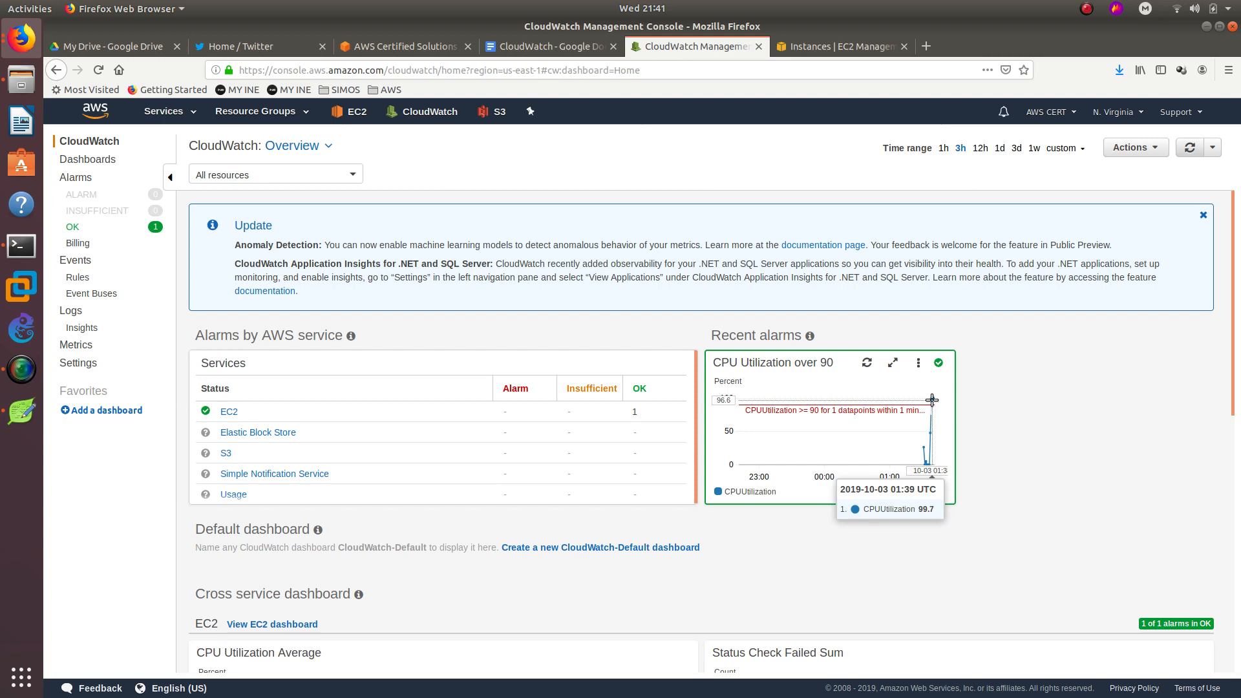
left_click(1186, 149)
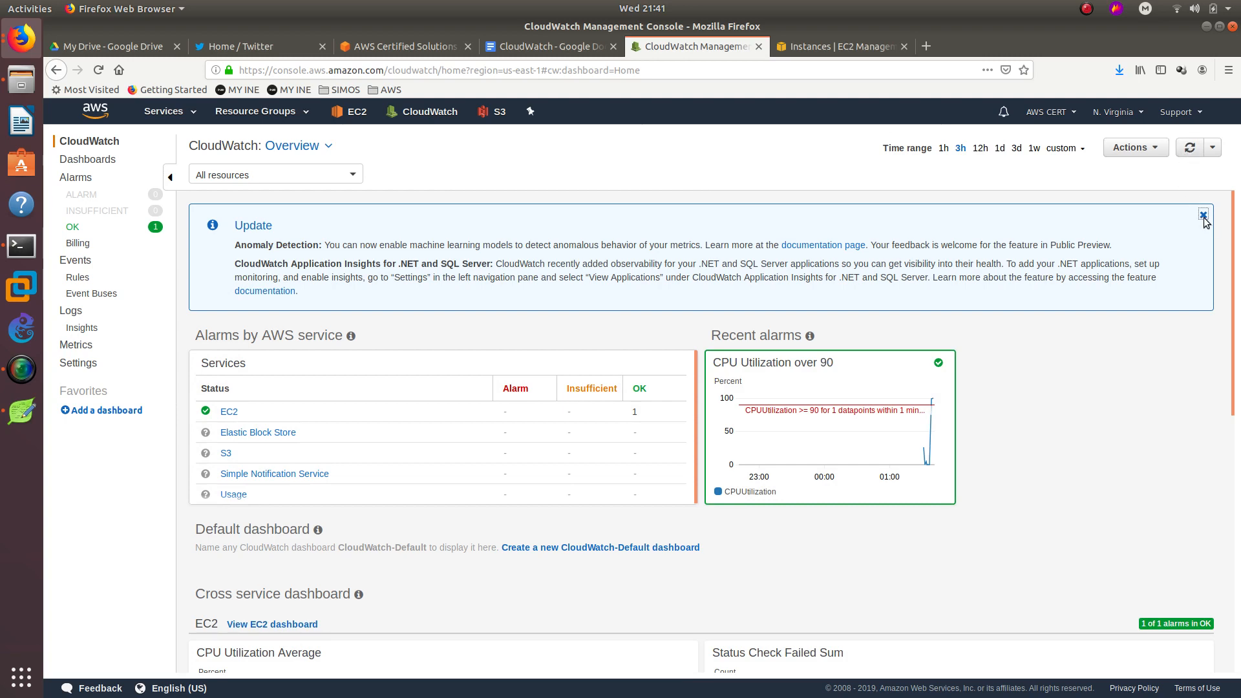
left_click(1204, 215)
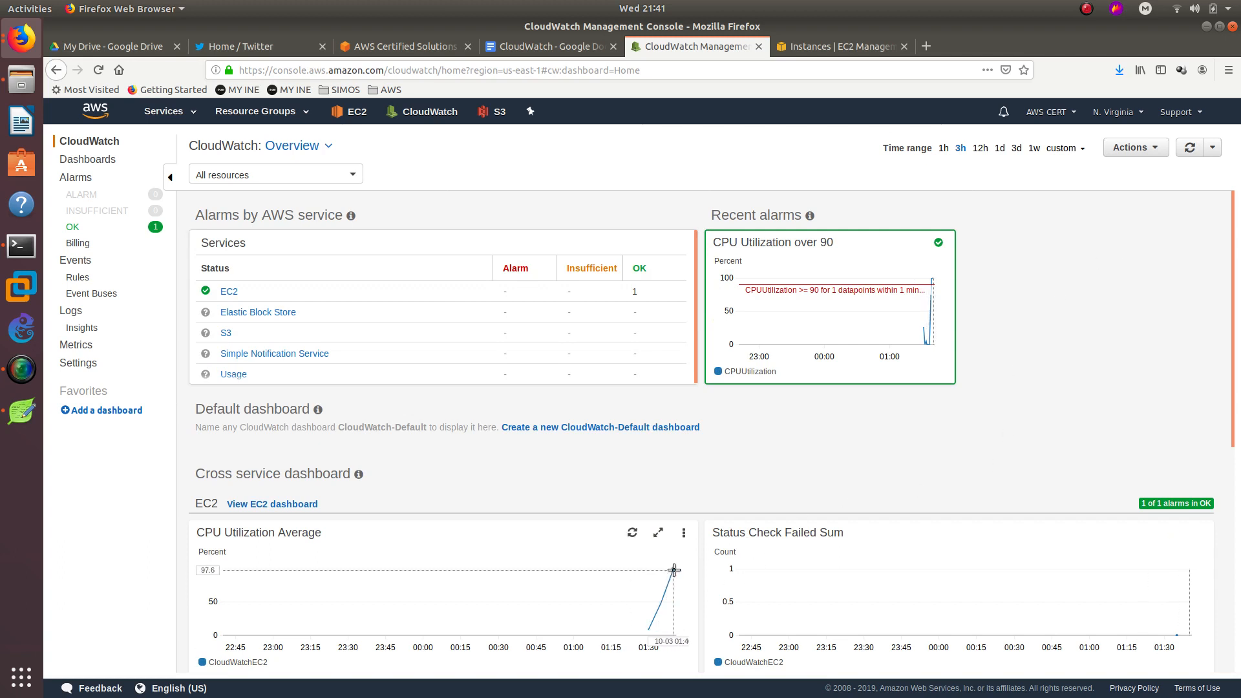
mouse_move(672, 569)
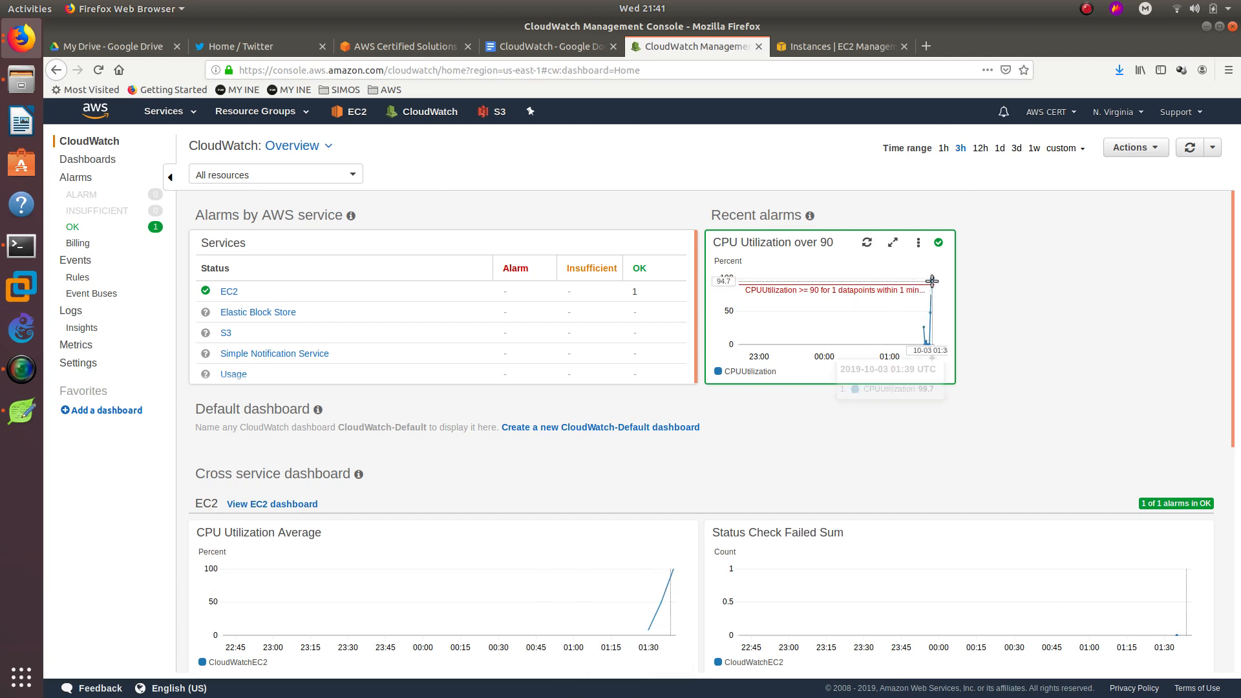
left_click(1188, 148)
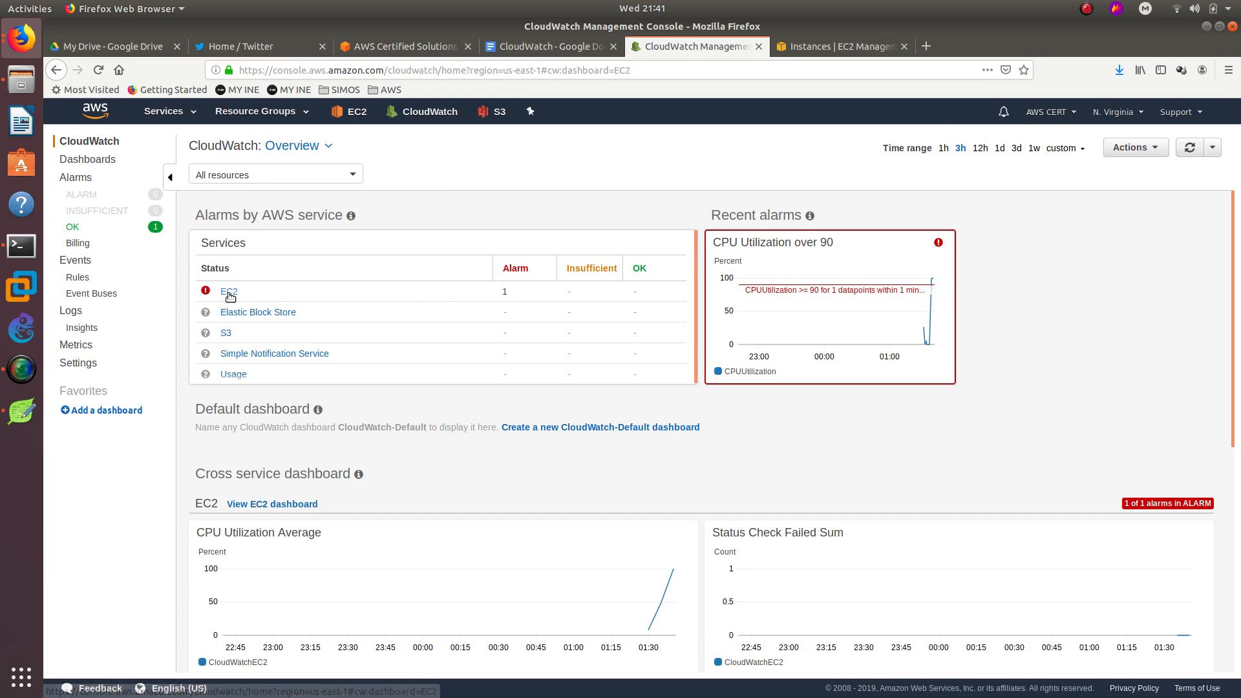
Open the EC2 service dashboard showing 1 alarm in ALARM with CPU near 100.
left_click(233, 293)
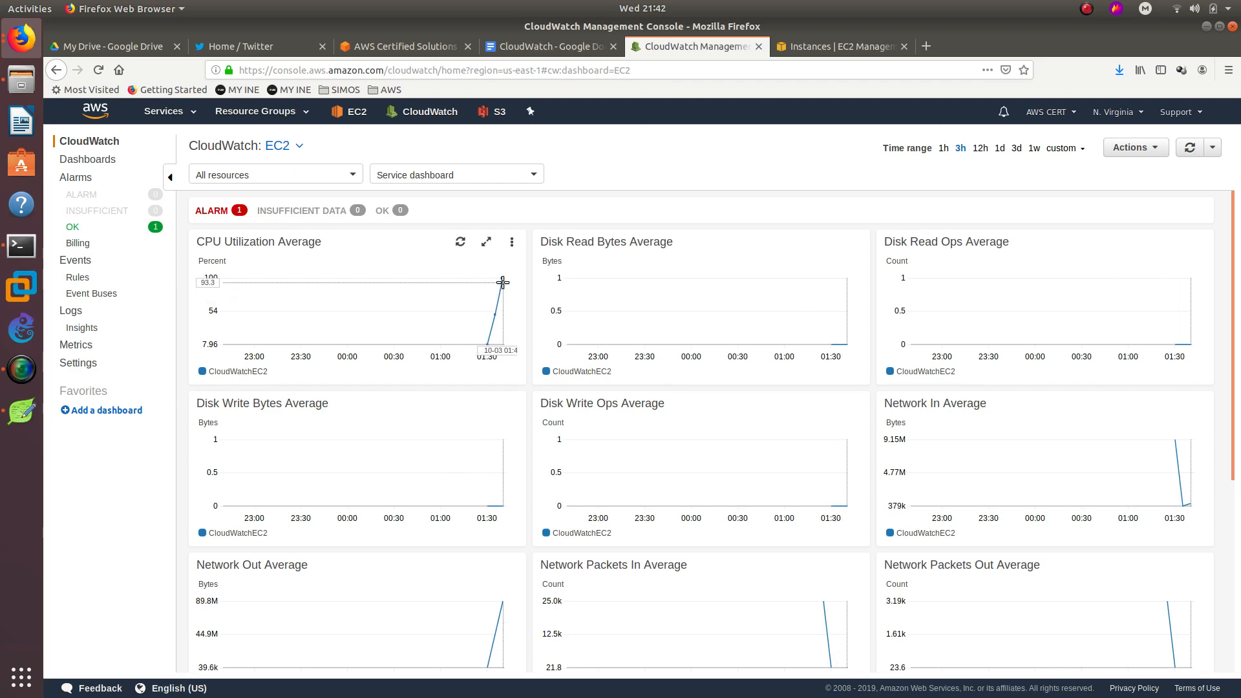
mouse_move(502, 279)
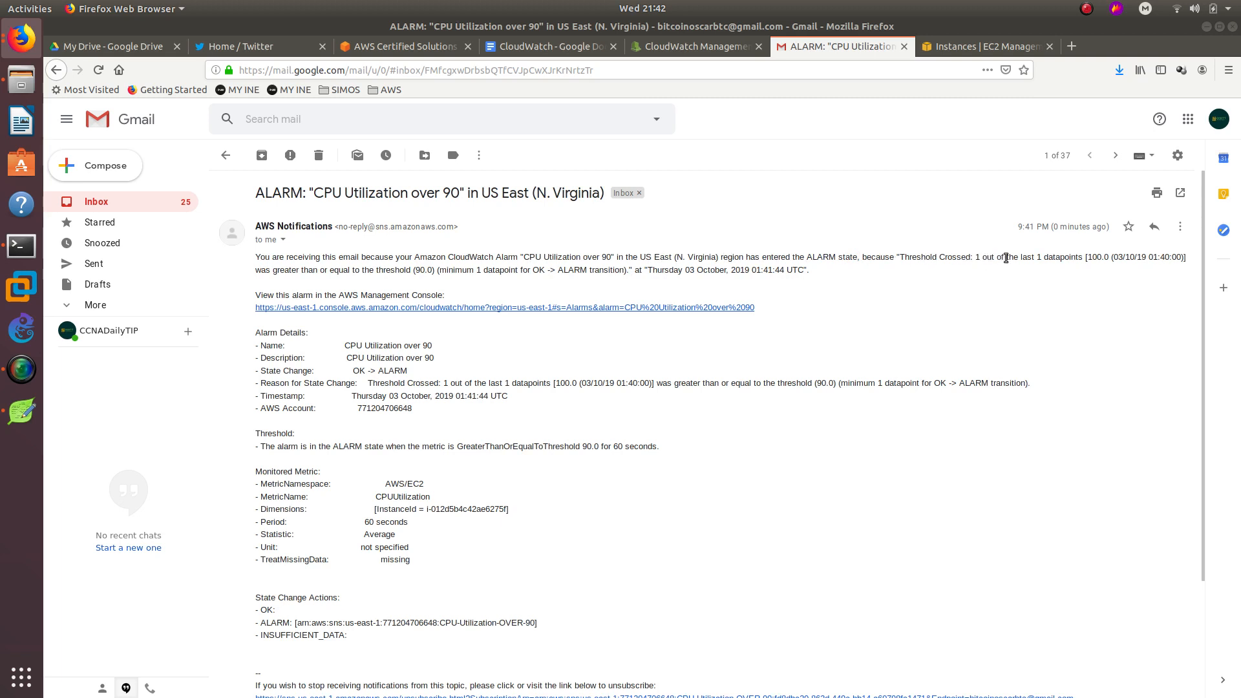
Highlight the 100.0 datapoint, 90.0 minimum threshold and alarm name in the email, then close it.
double_click(1100, 256)
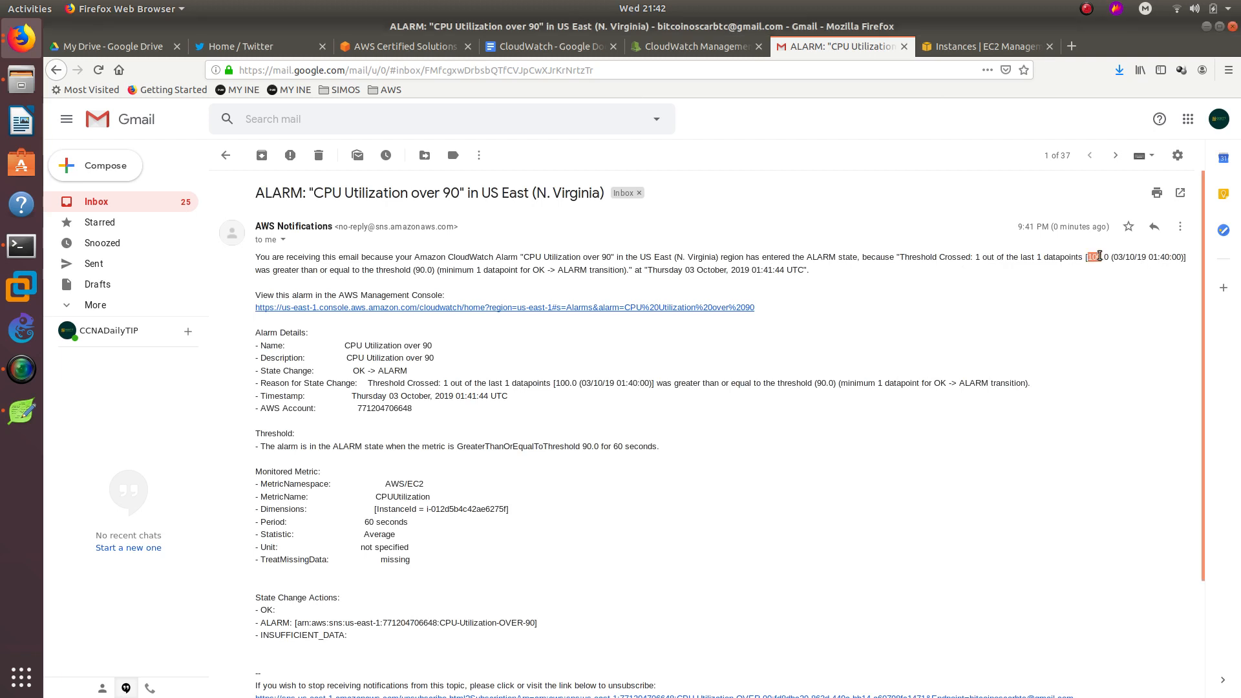
left_click_drag(258, 278, 311, 268)
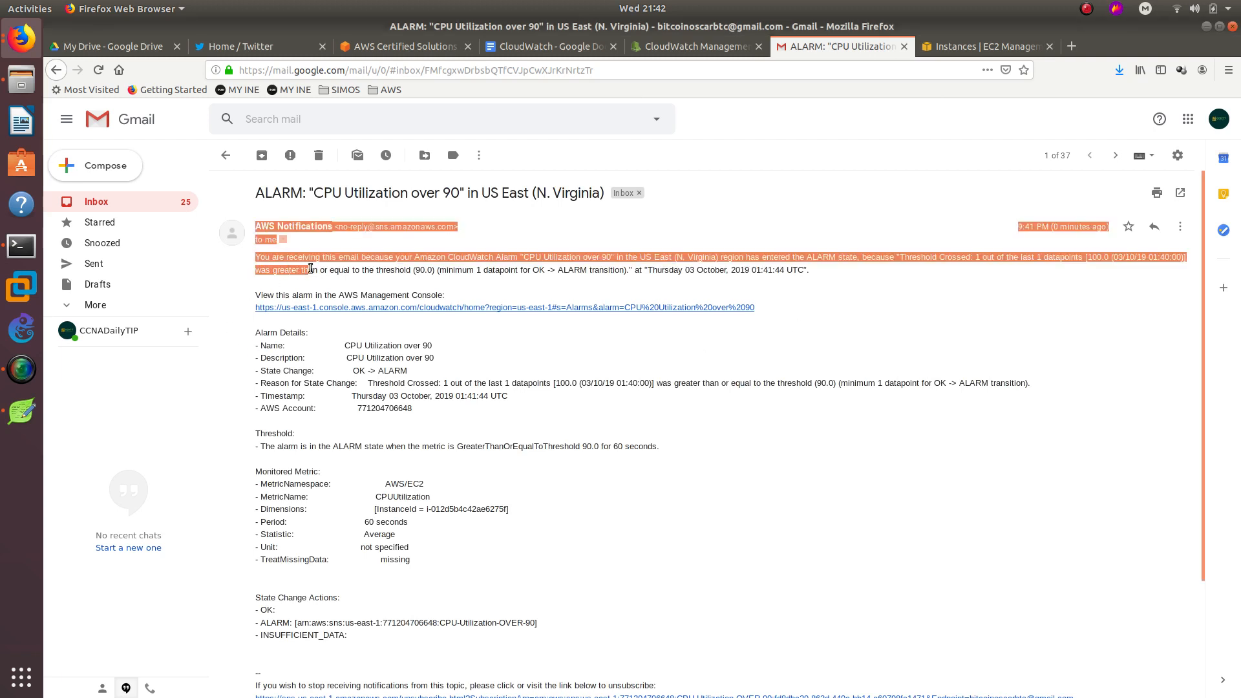
double_click(422, 271)
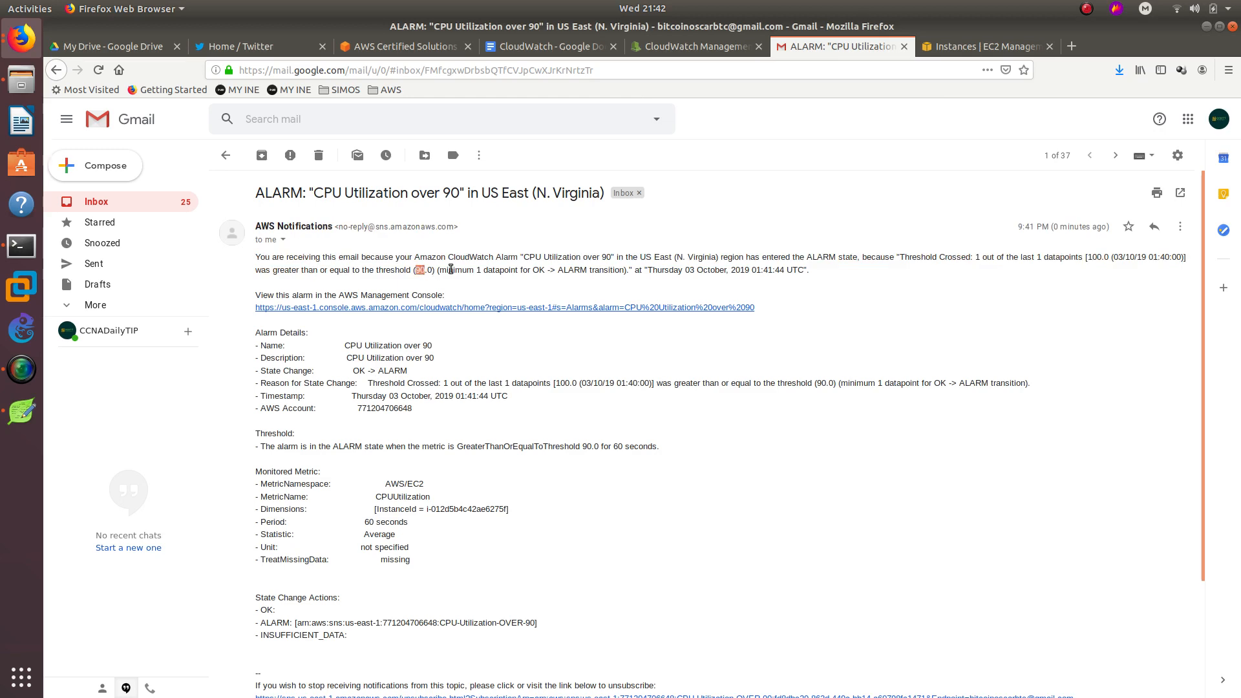
double_click(452, 269)
left_click_drag(349, 346, 420, 346)
scroll(373, 524, "down", 1)
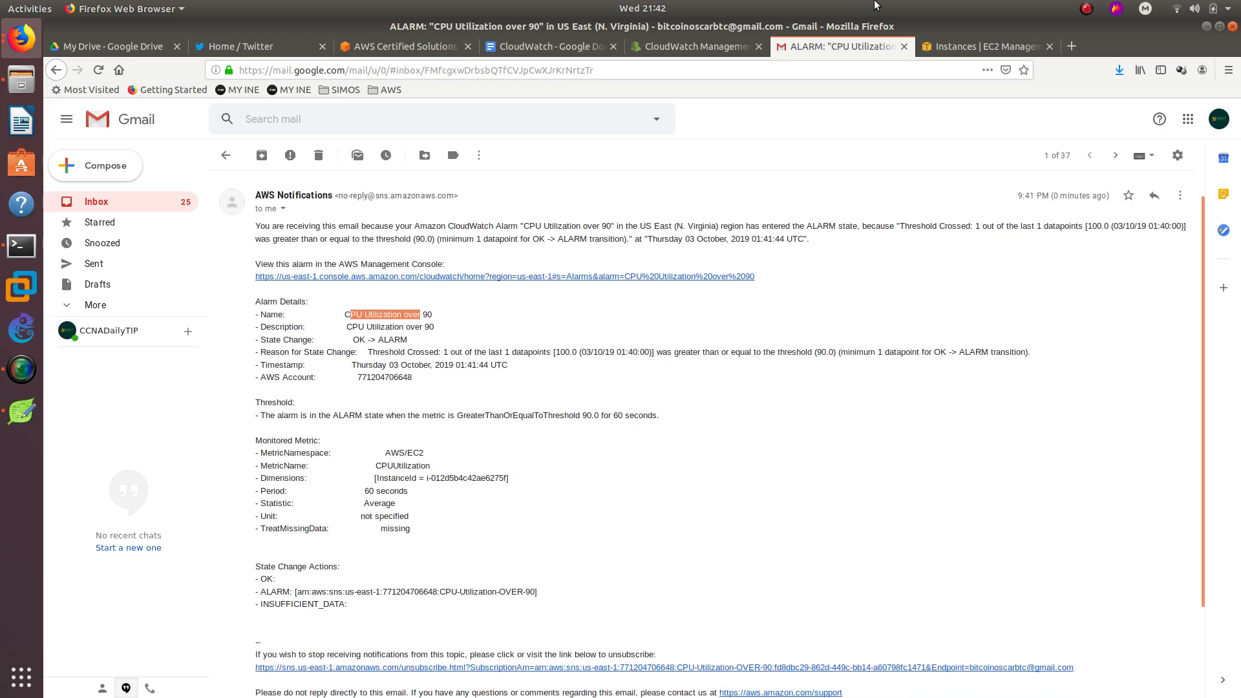
left_click_drag(841, 45, 1204, 74)
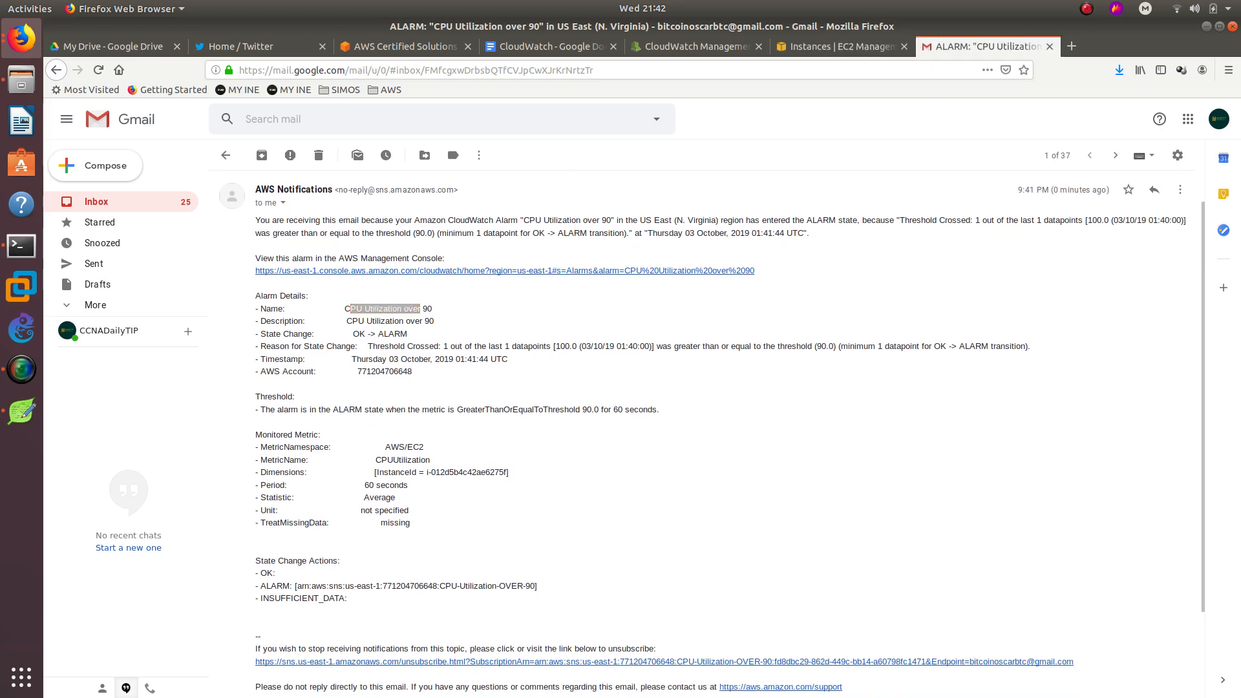
key("ctrl+w")
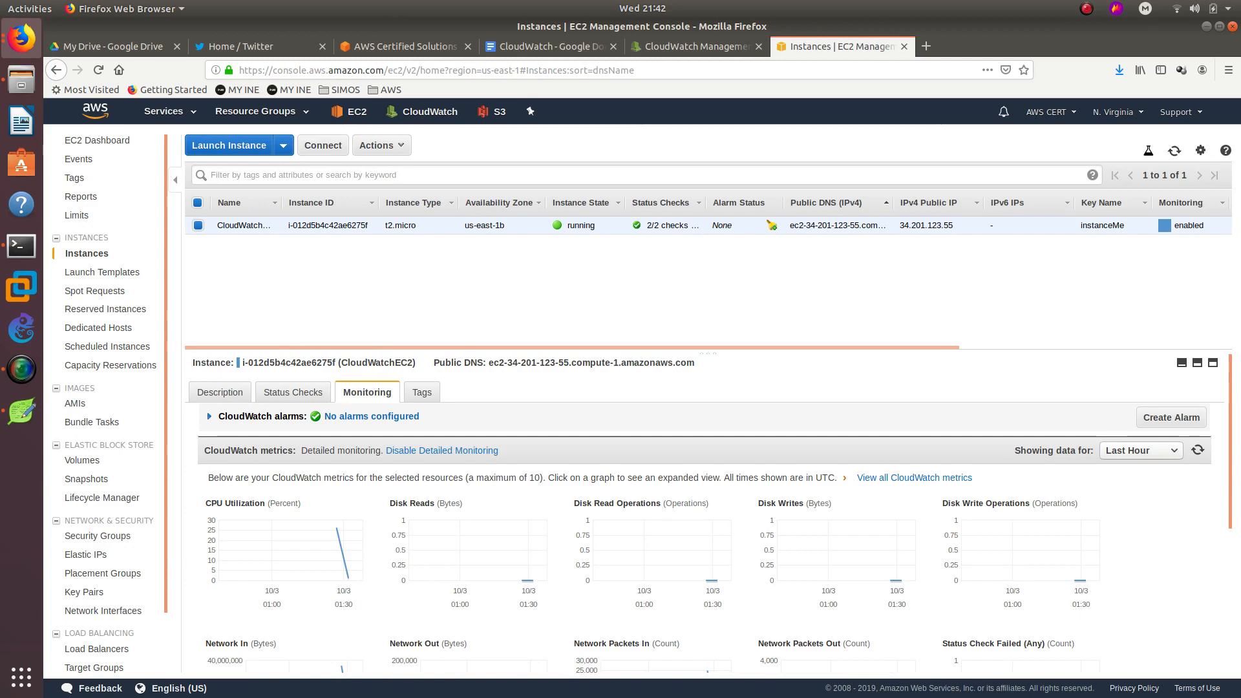
left_click(22, 246)
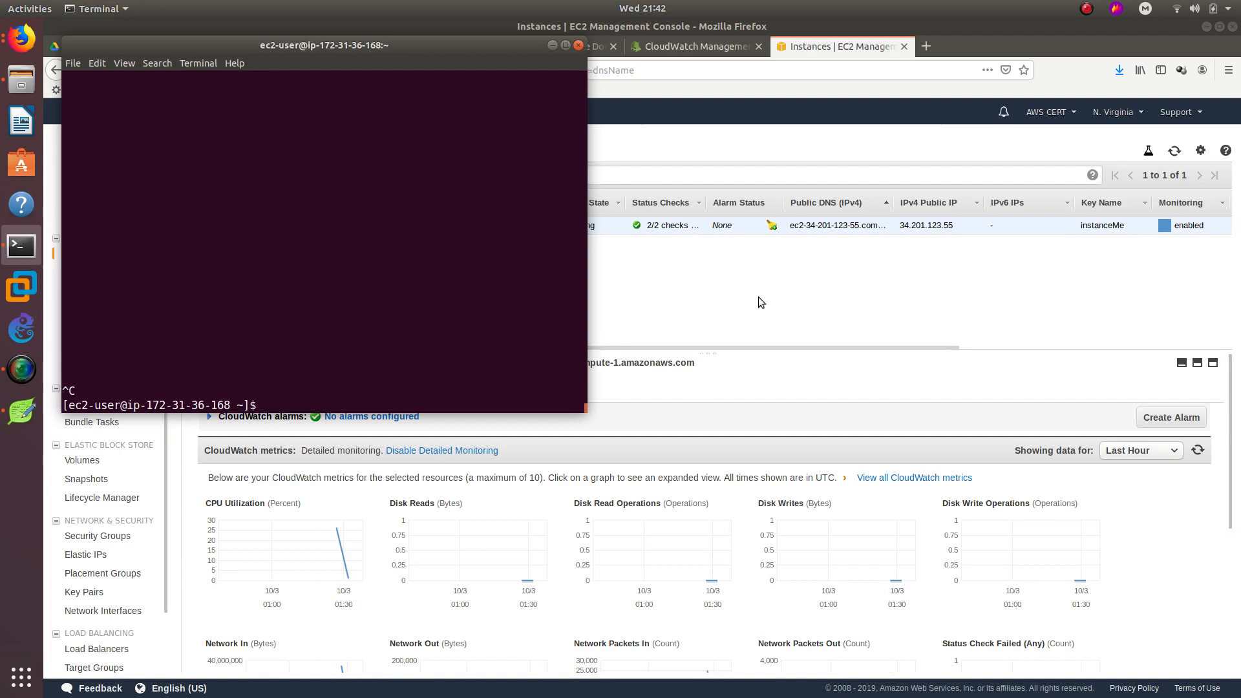
left_click(774, 312)
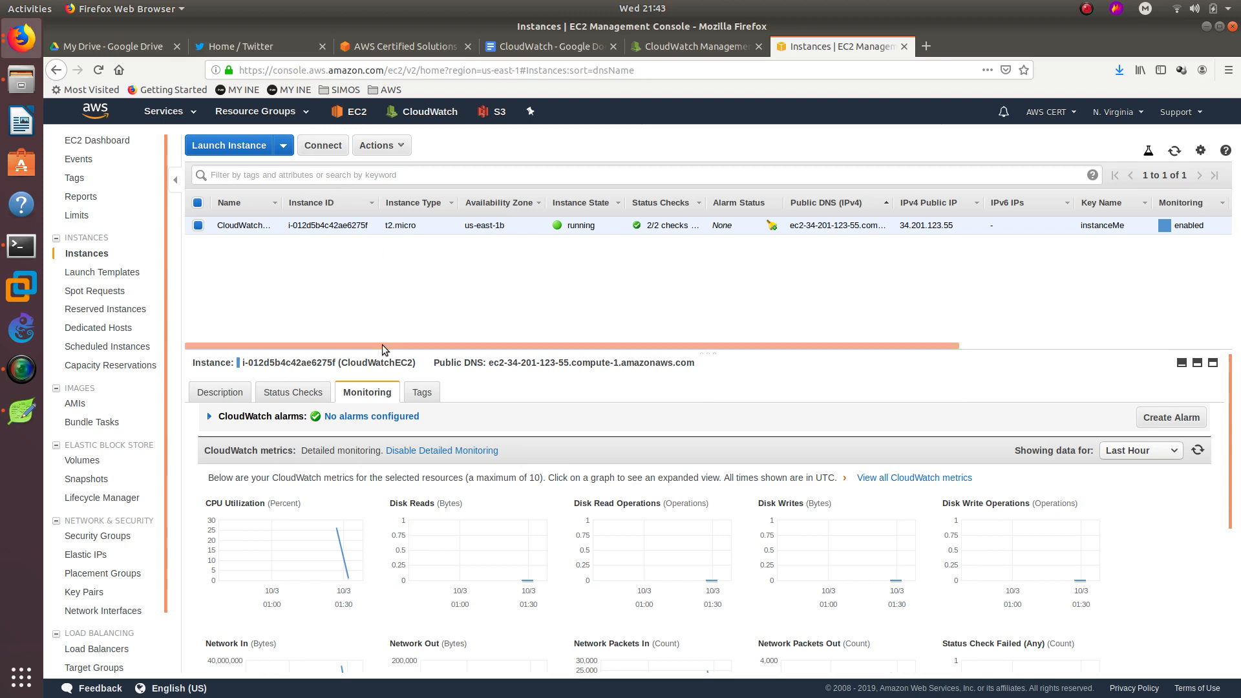
Switch to Twitter, open the account's profile page and select its handle.
left_click(261, 52)
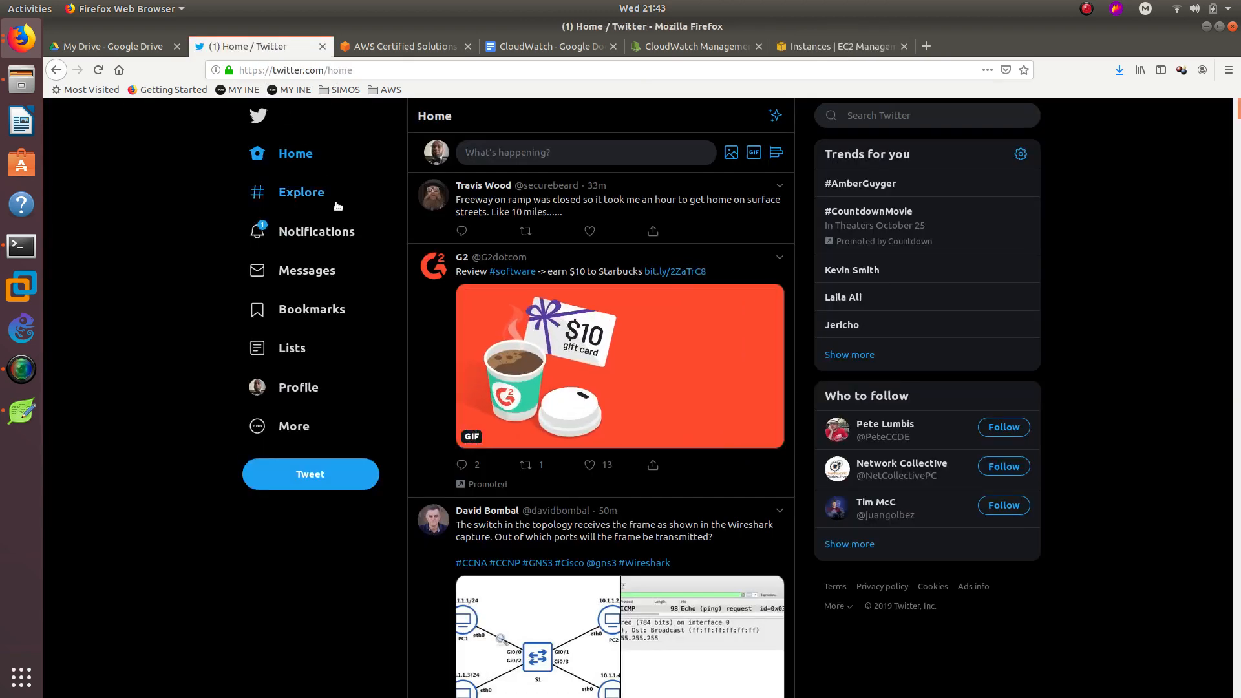
left_click(304, 396)
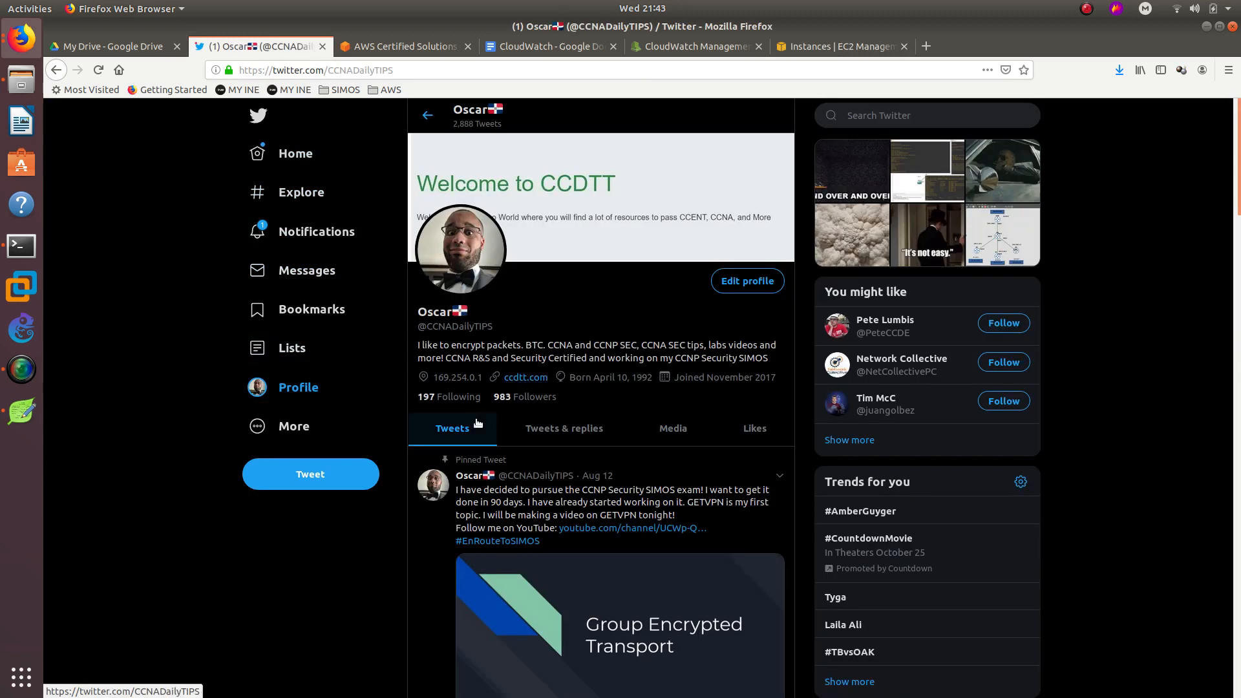
left_click_drag(493, 326, 419, 327)
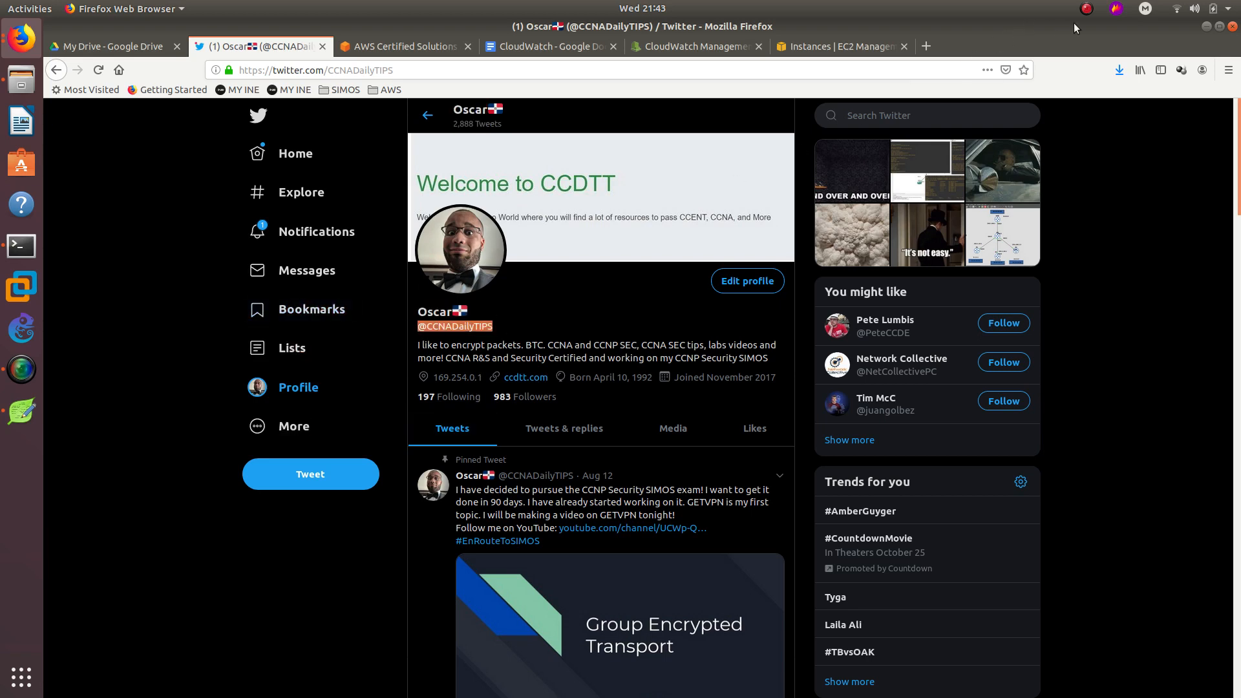